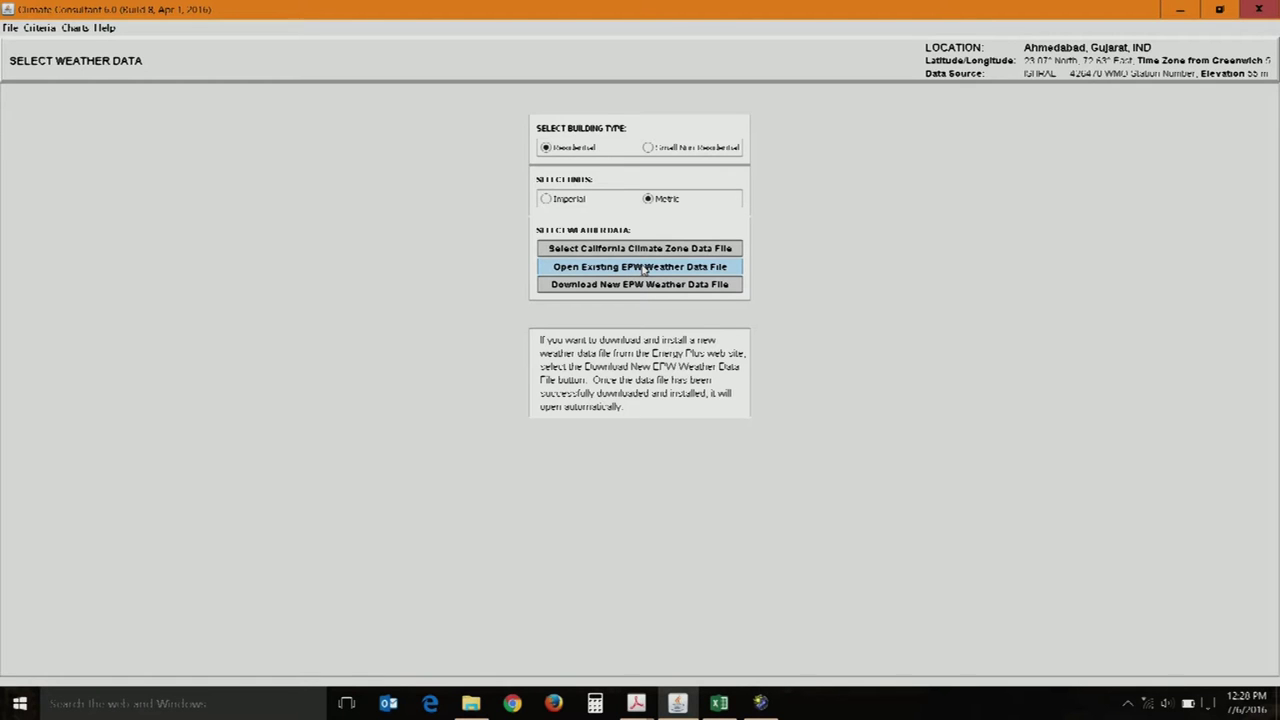
Open the existing EPW weather data file for Jaisalmer, IND_Jaisalmer.423280_ISHRAE.epw, from the Weather folder
click(643, 268)
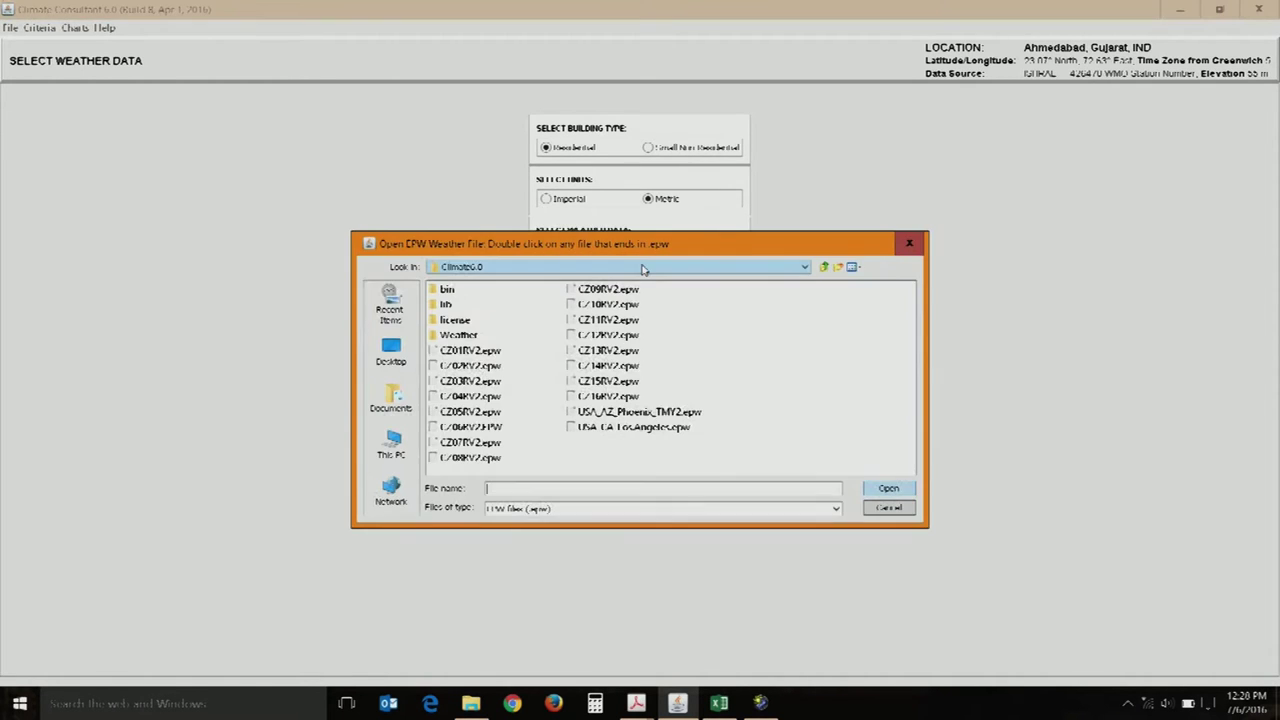
double_click(458, 336)
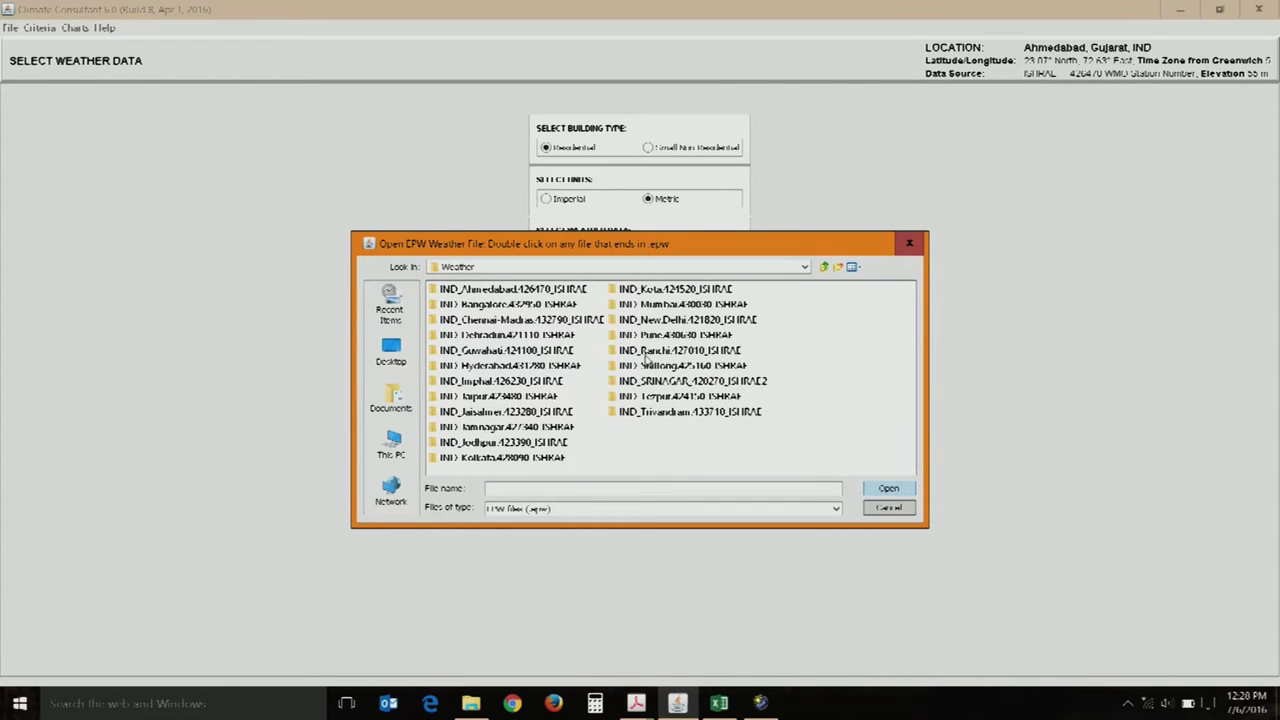
double_click(508, 418)
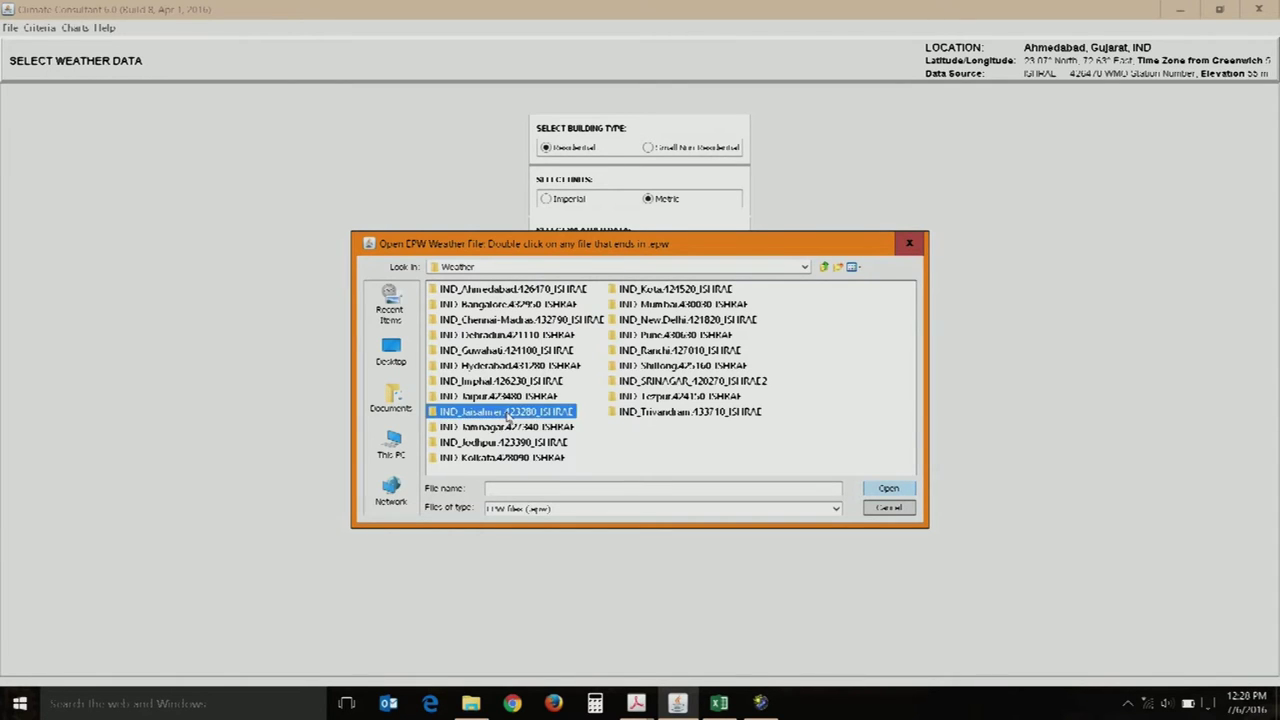
click(486, 297)
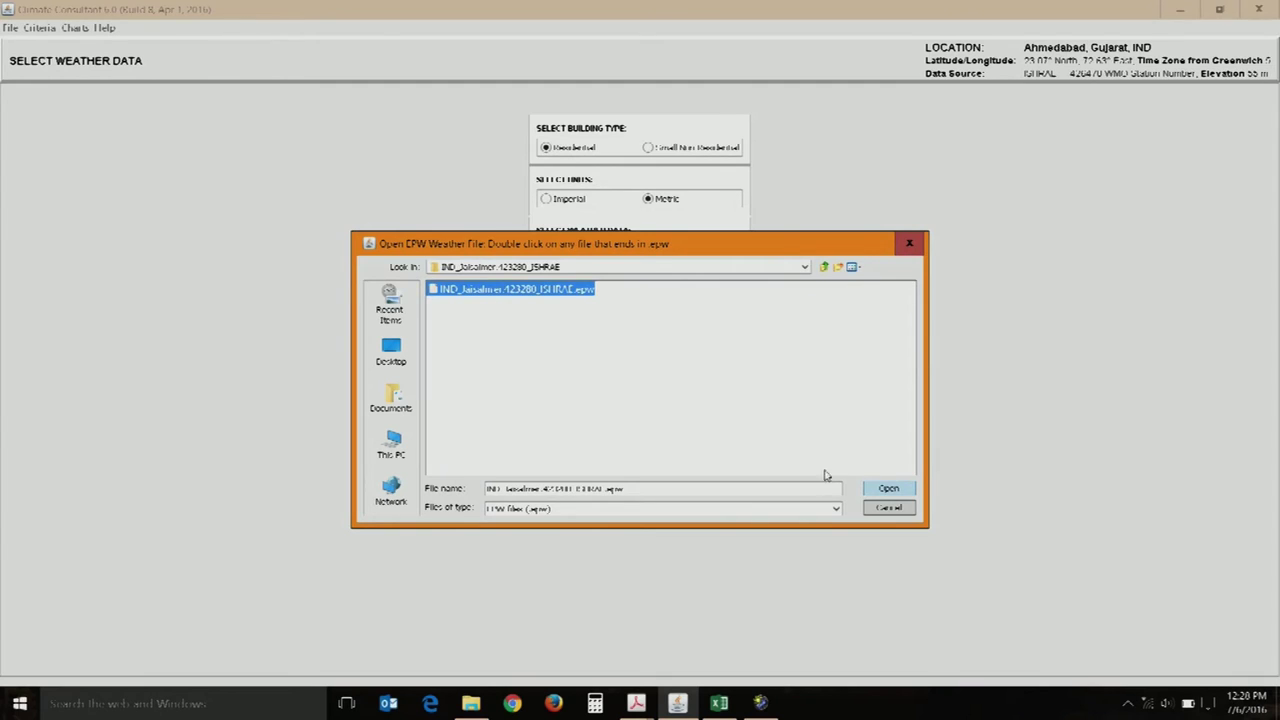
click(877, 488)
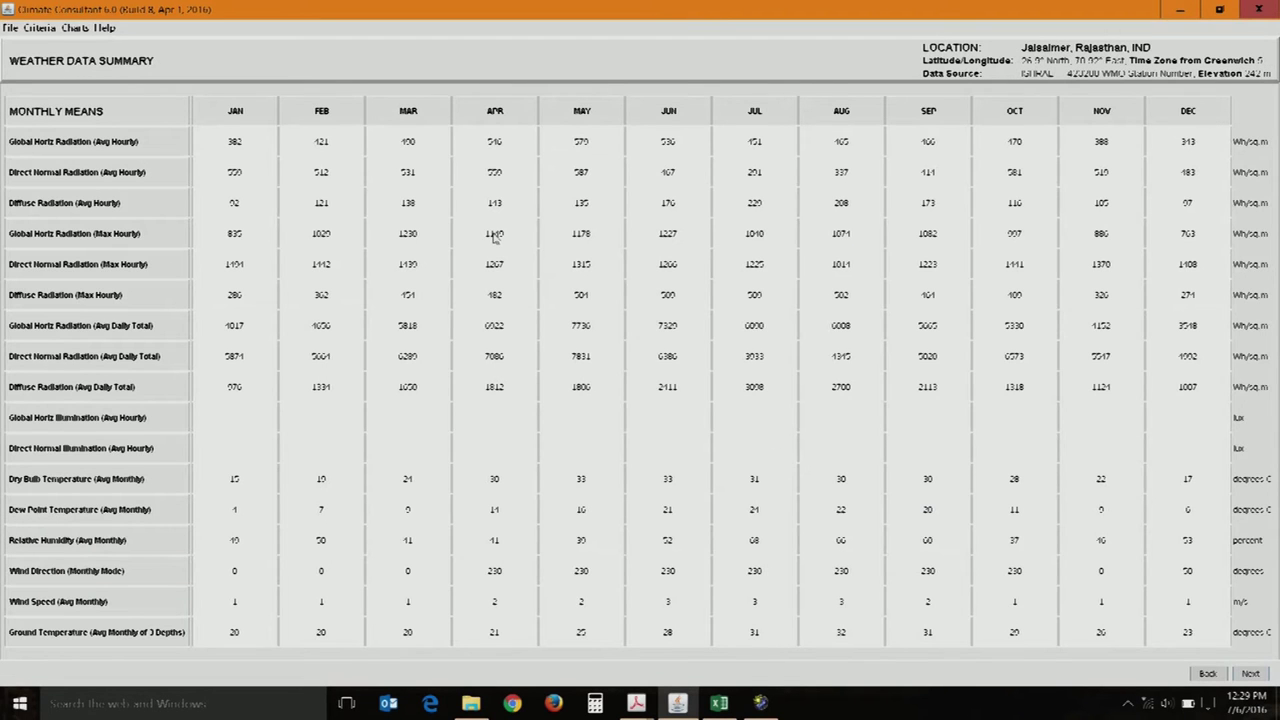
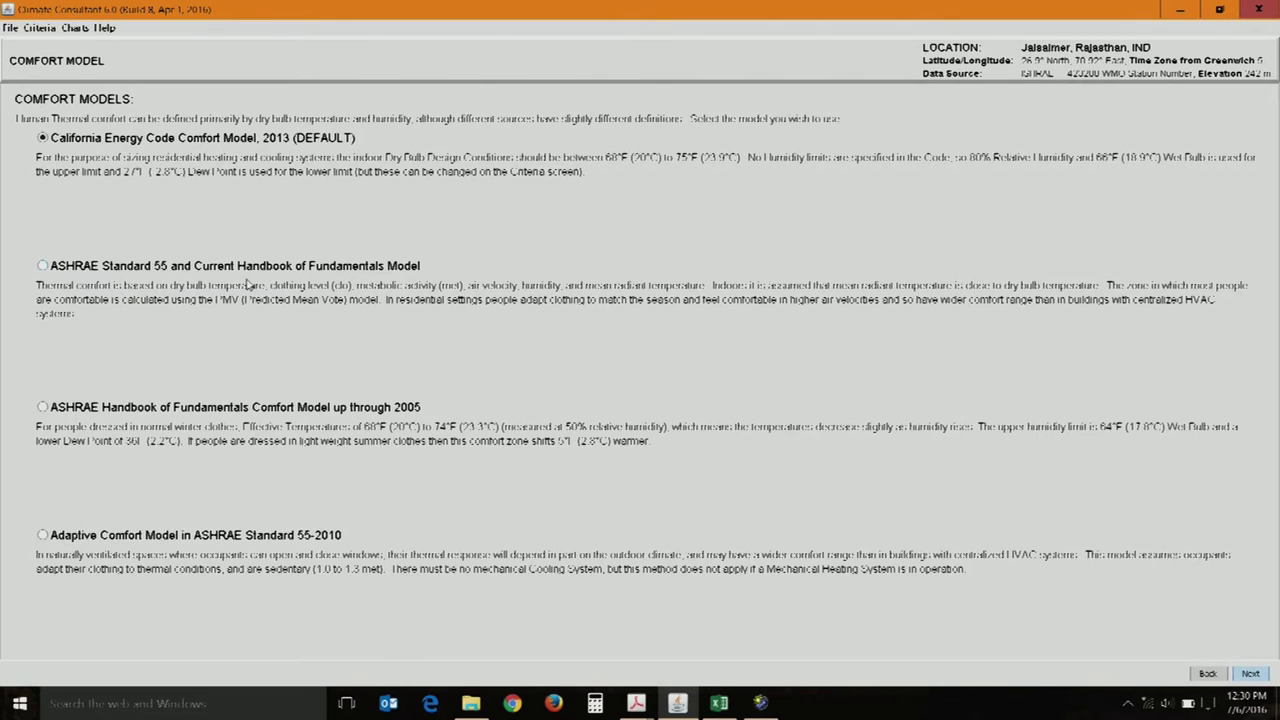
Choose the ASHRAE Standard 55 and Current Handbook of Fundamentals comfort model and proceed to its criteria
click(155, 266)
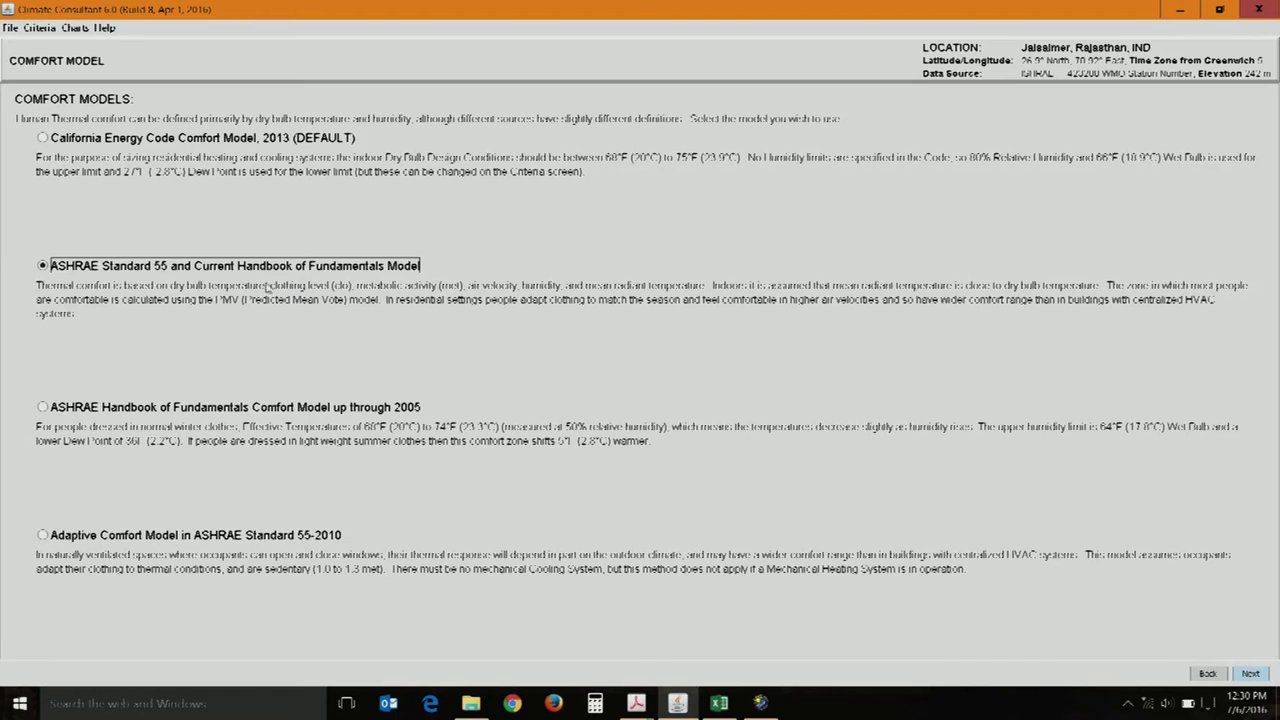
click(1240, 676)
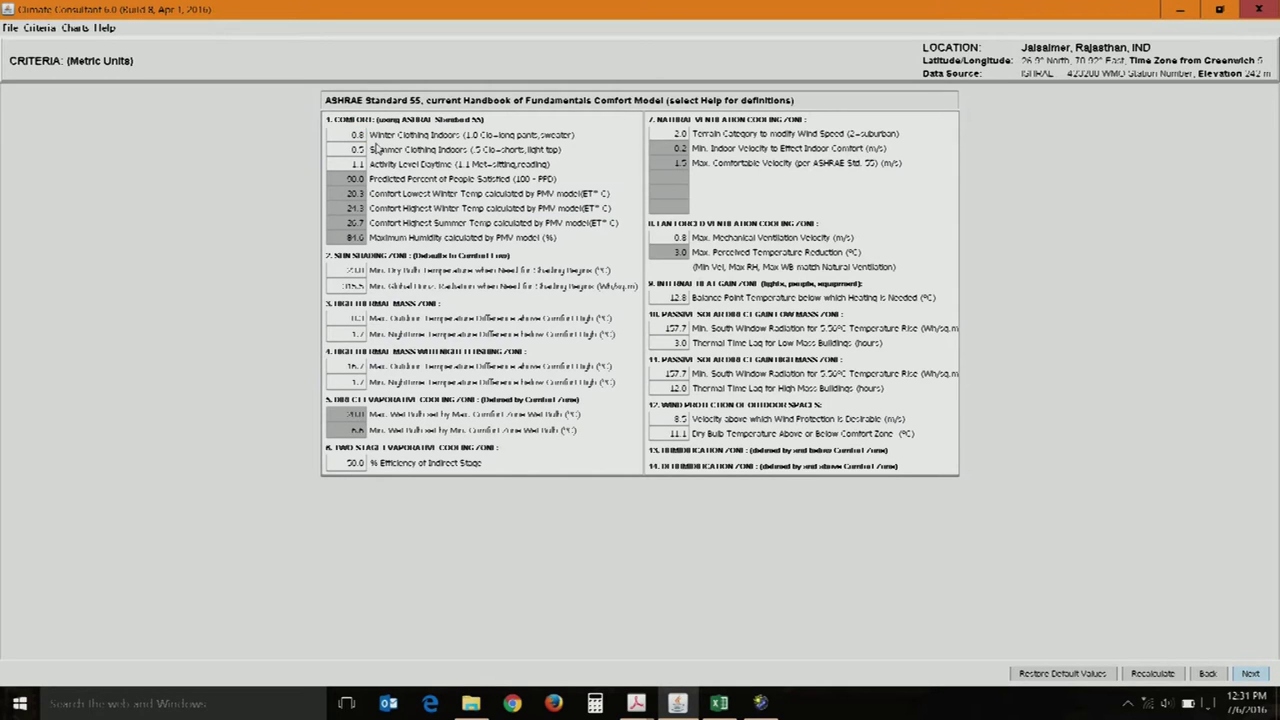
Set the indoor winter clothing to 0.8 Clo and the daytime activity level to 1.2 Met, and proceed to the temperature range chart
click(357, 149)
key(Return)
double_click(357, 134)
text(0.8)
key(Return)
double_click(356, 164)
text(1.2)
key(Return)
click(1243, 675)
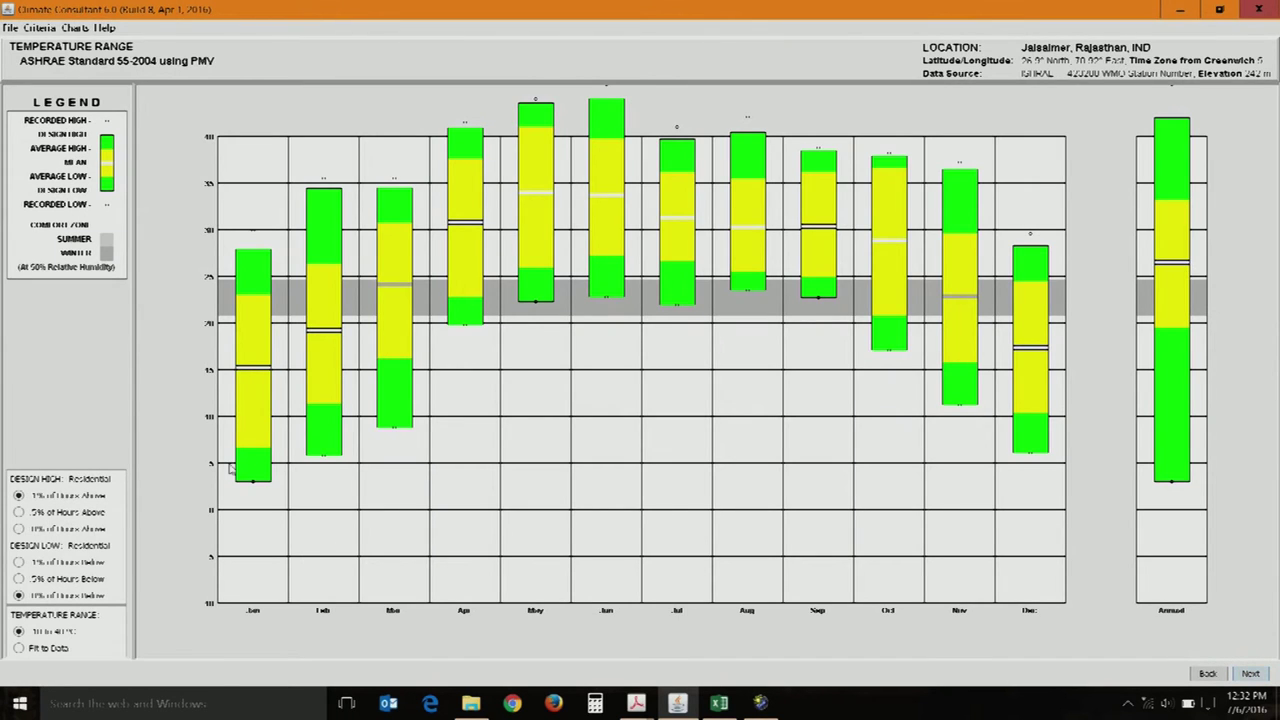
Fit the temperature range chart to the data, compare the design high options, and set the design low to 1% of hours below
click(47, 648)
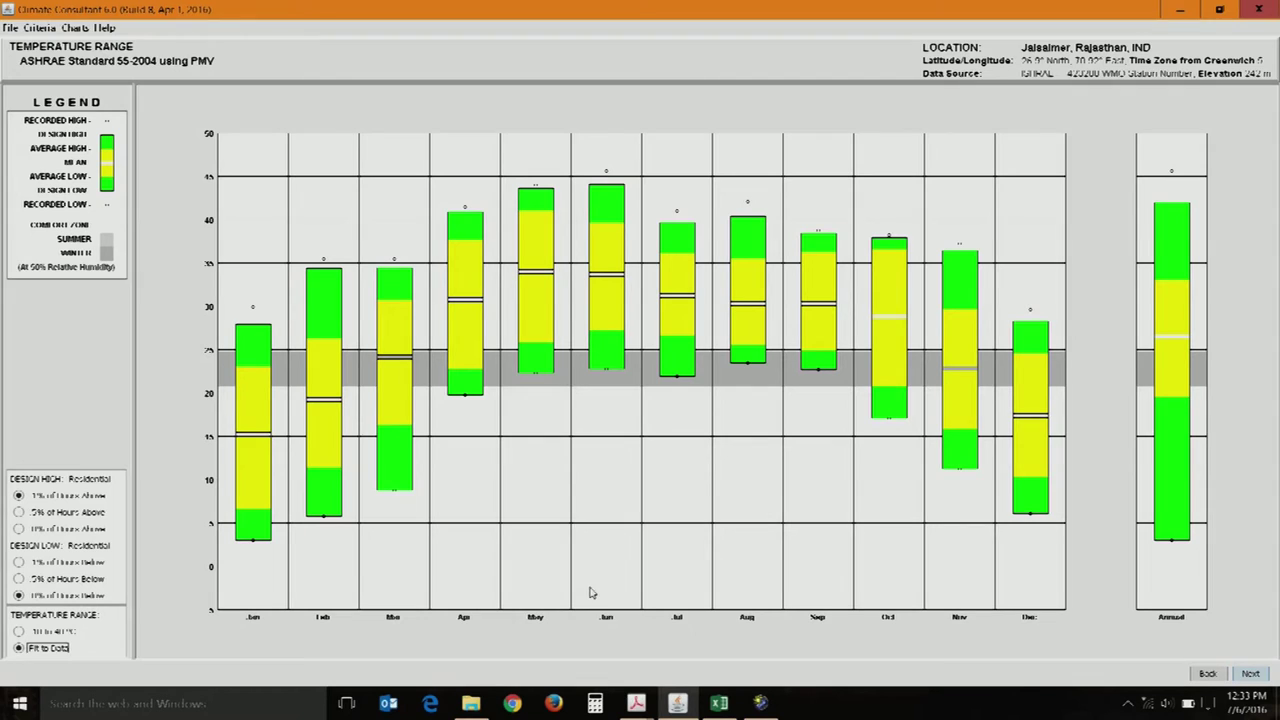
click(55, 514)
click(56, 528)
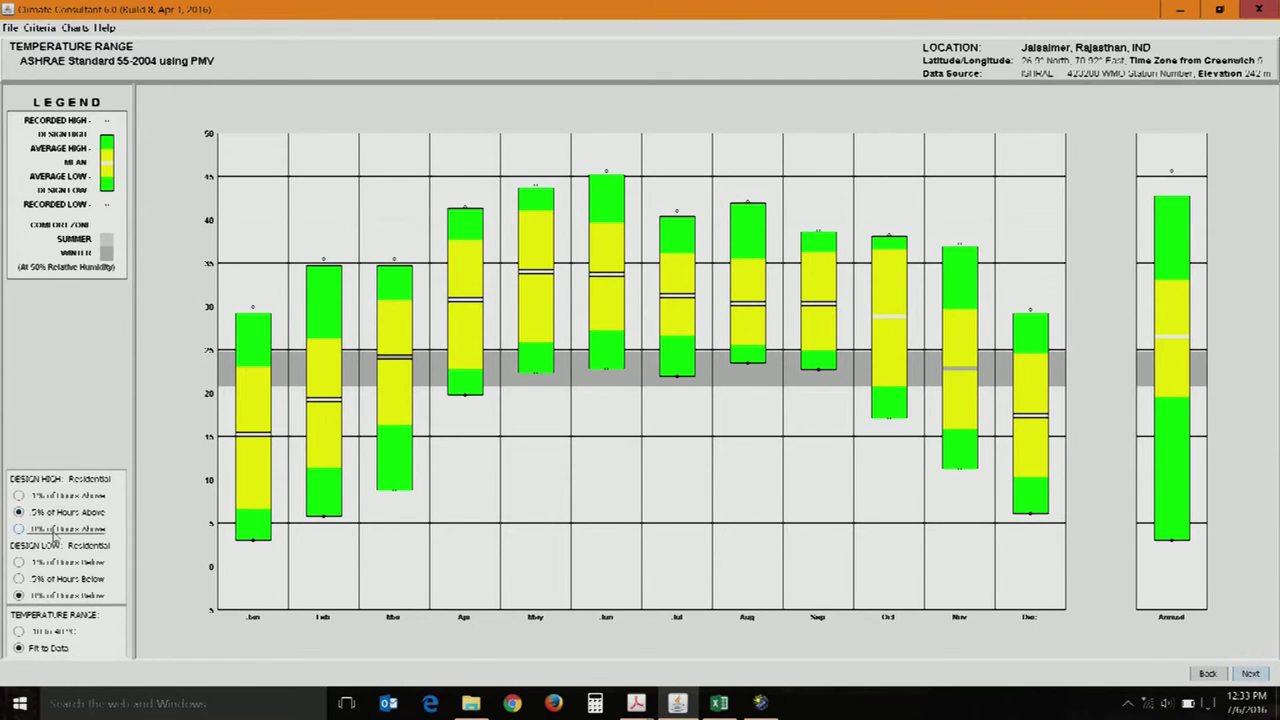
click(62, 497)
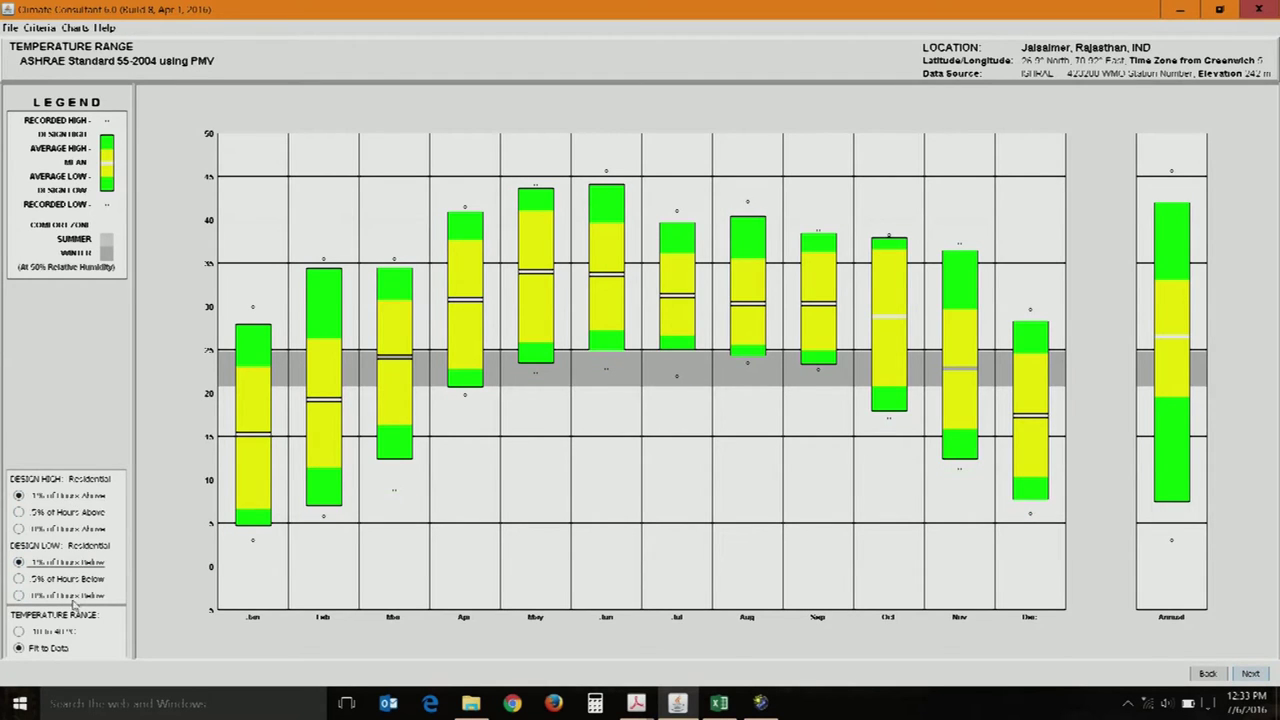
click(86, 565)
click(1250, 674)
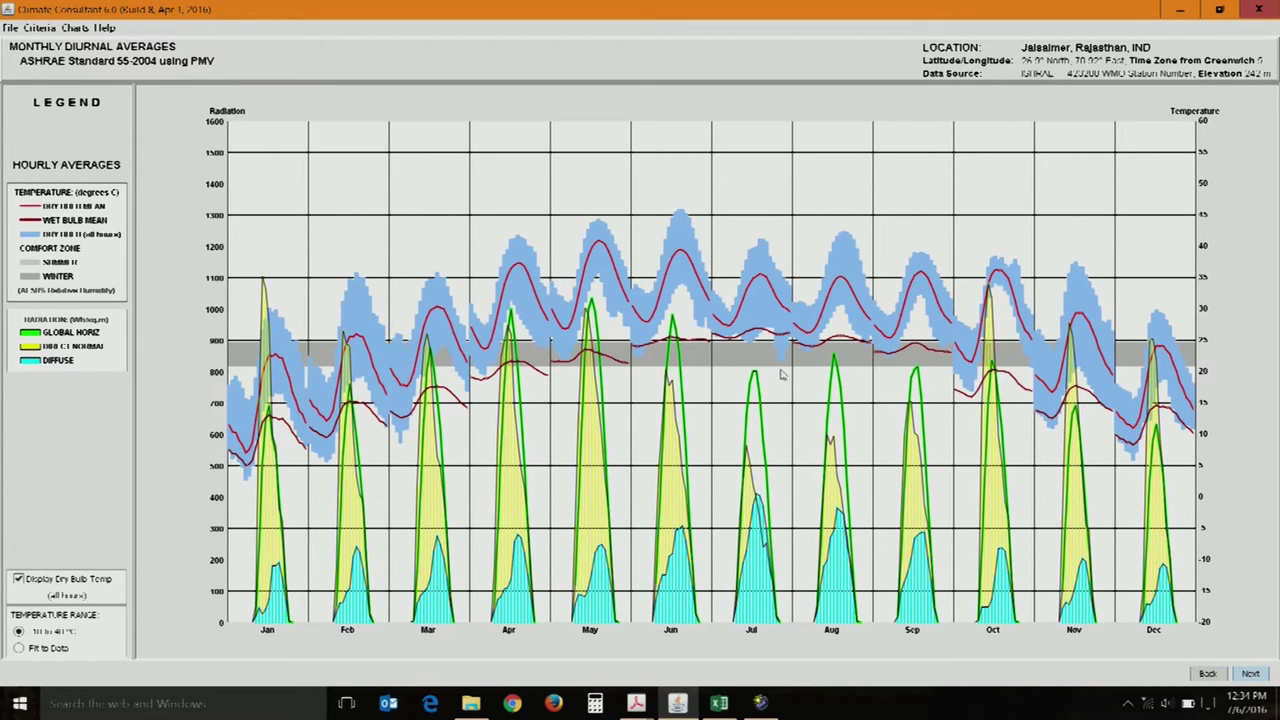
Advance to the radiation range chart and replot it with the tilted surface's tilt set to 90 degrees
click(1247, 677)
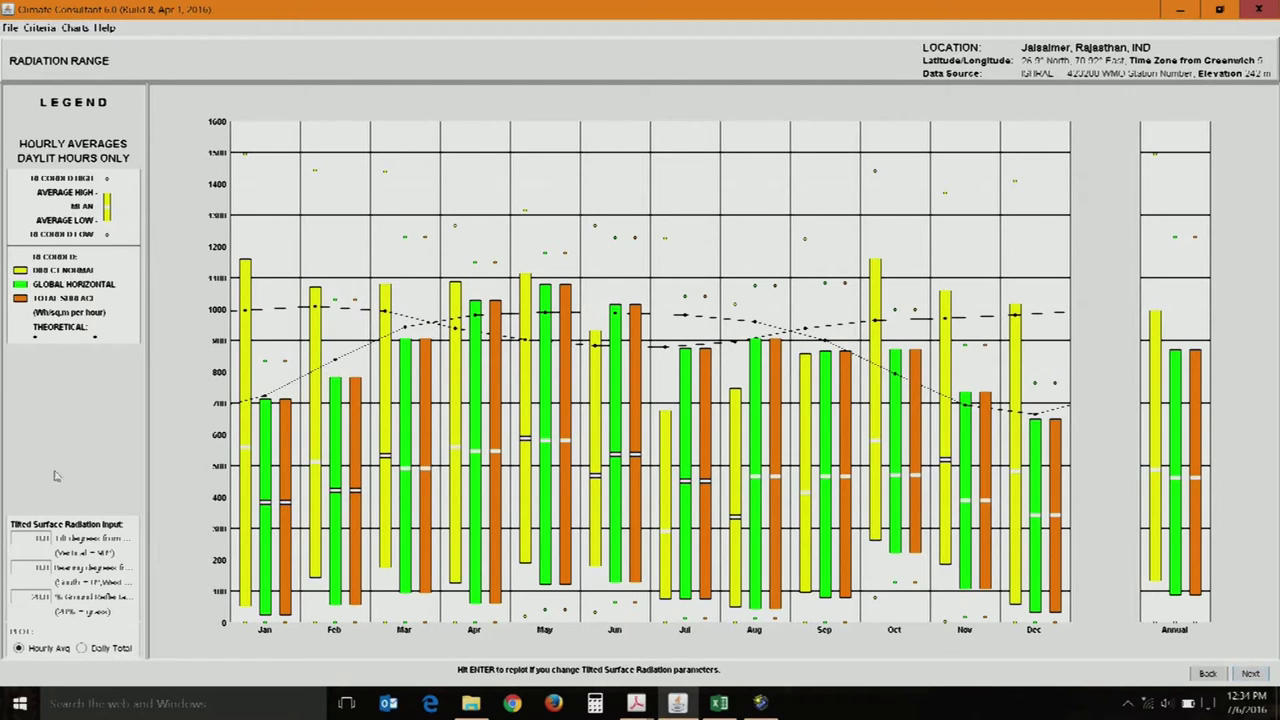
drag(26, 538, 67, 540)
text(4)
key(Return)
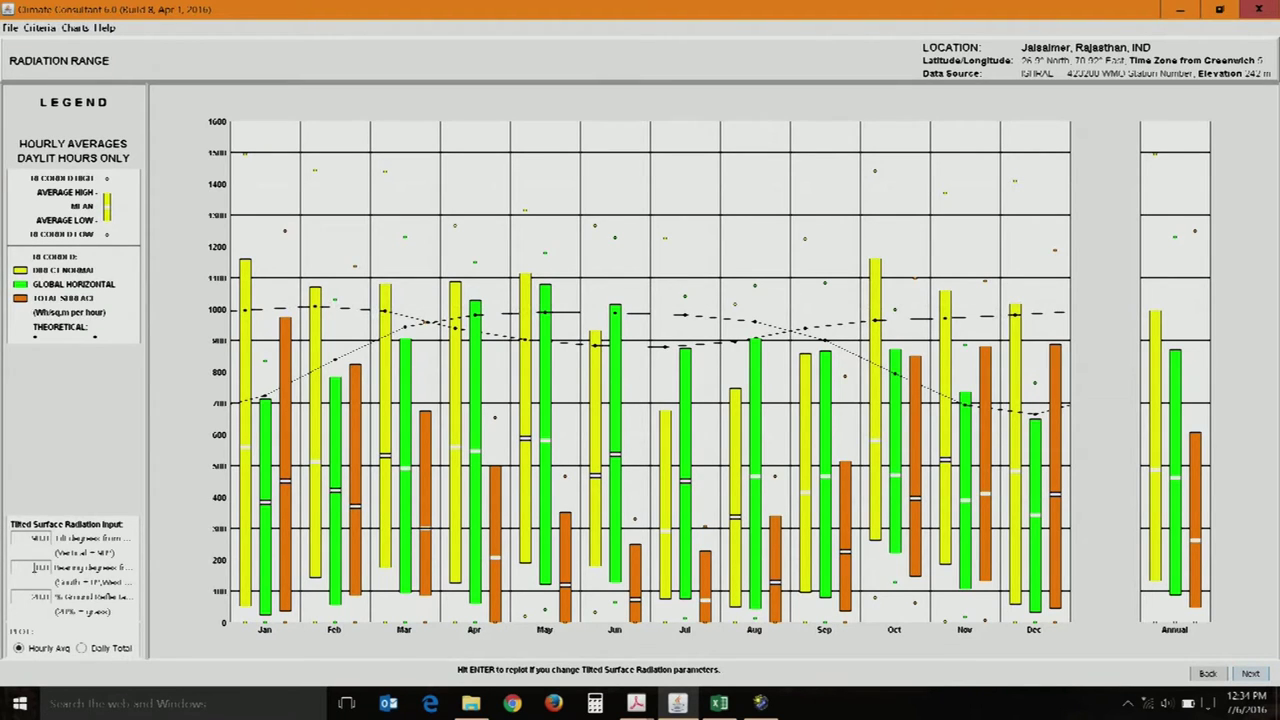
Set the tilted surface's bearing to 90 degrees and check the radiation plot's daily total option against the hourly average
drag(40, 567, 64, 568)
click(64, 571)
key(Return)
drag(28, 567, 56, 571)
text(90)
key(Return)
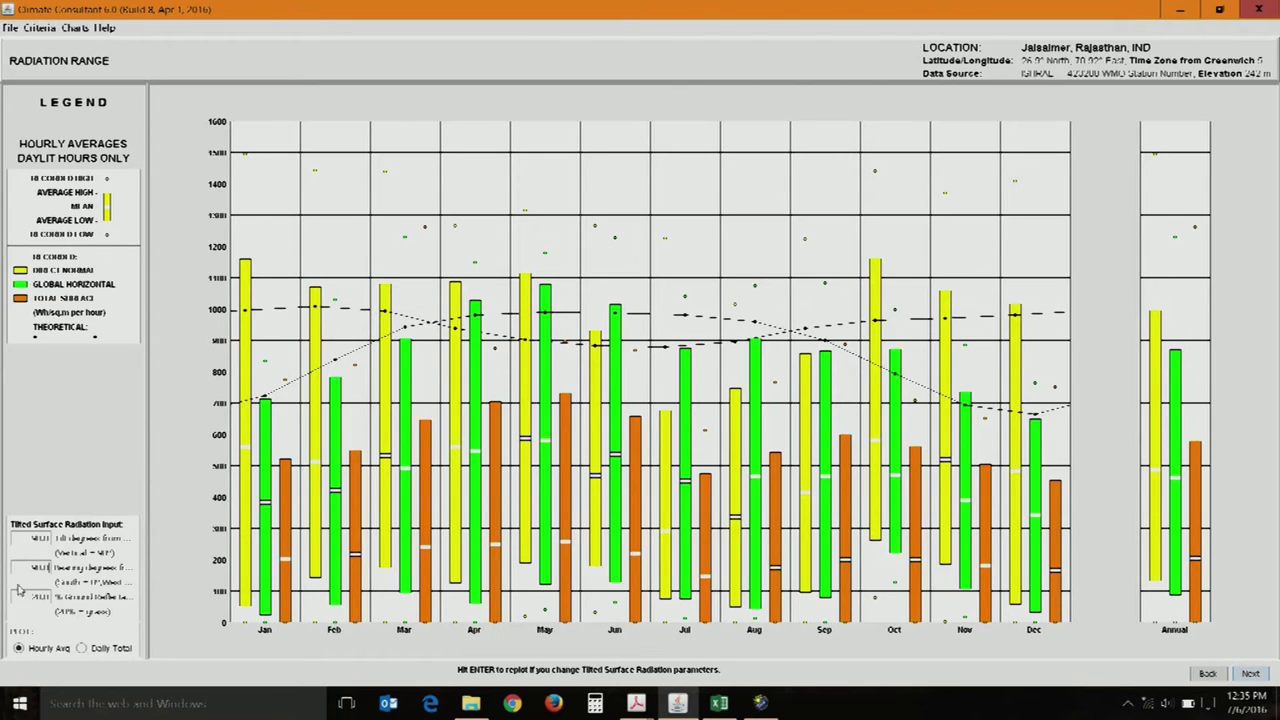
click(82, 648)
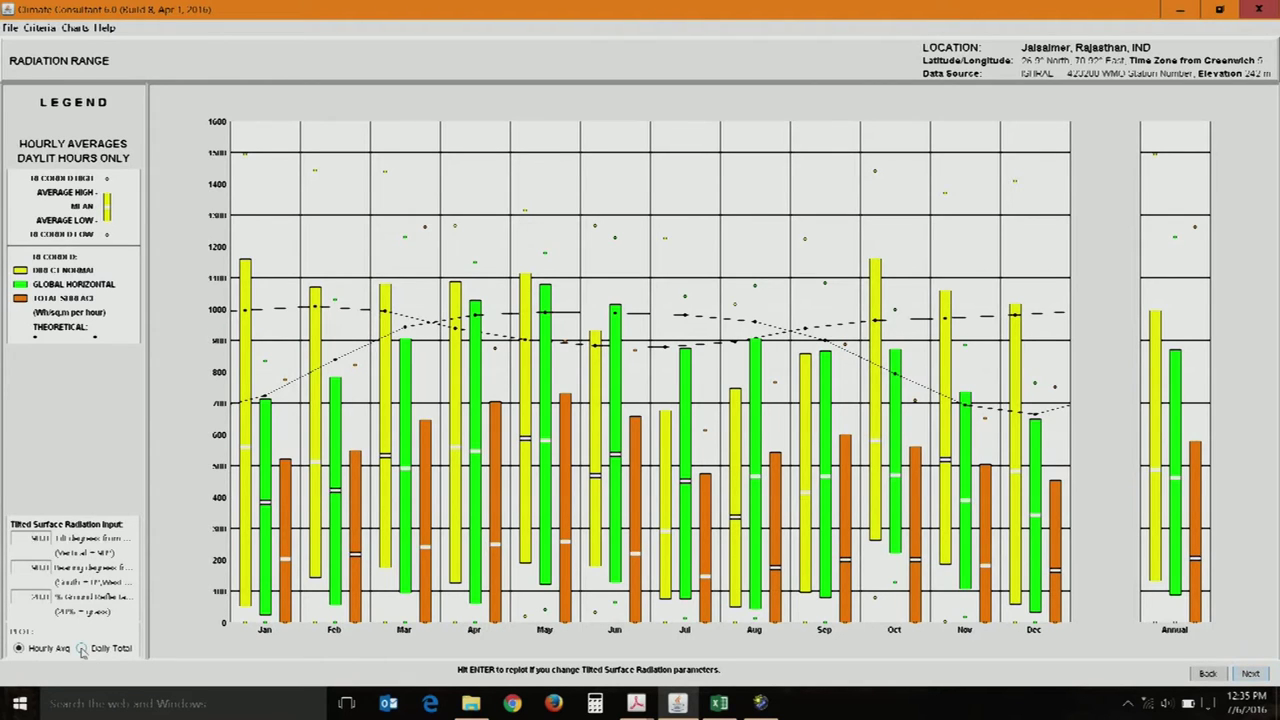
click(19, 648)
Review the illumination, sky cover, wind velocity, ground temperature, relative humidity and dew point charts in turn, ending at the sun shading chart
click(1250, 674)
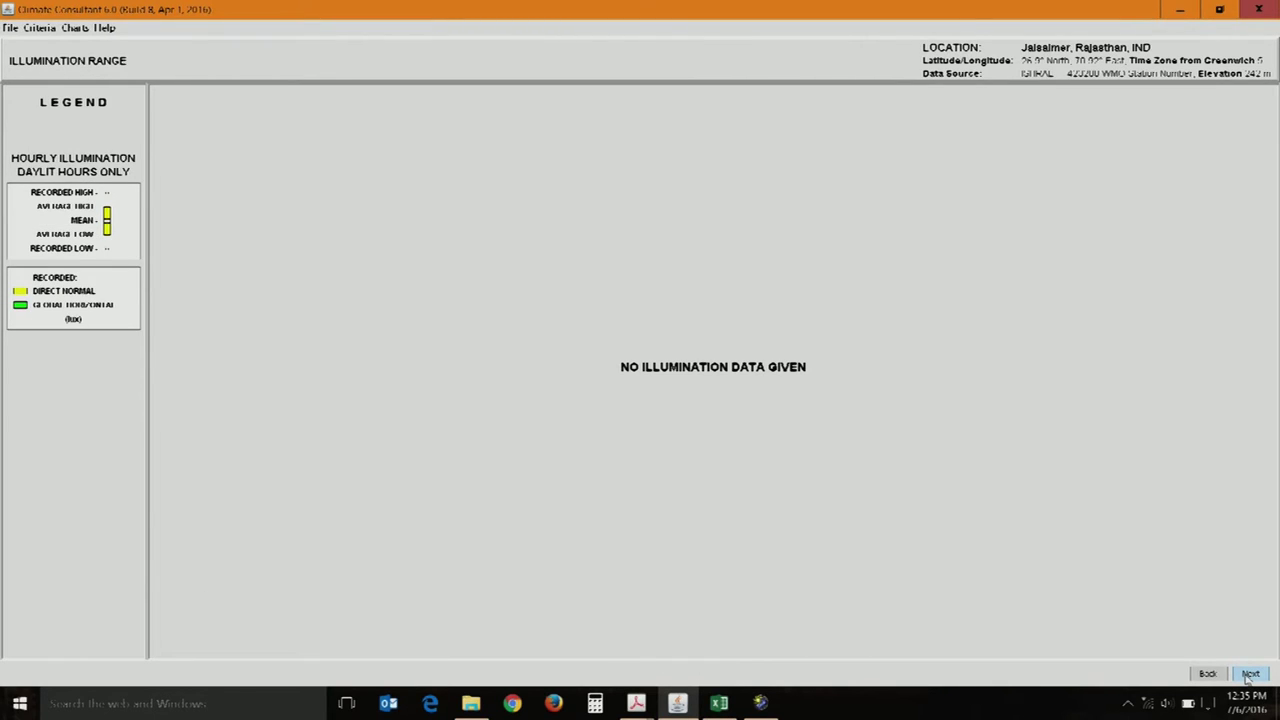
click(1250, 674)
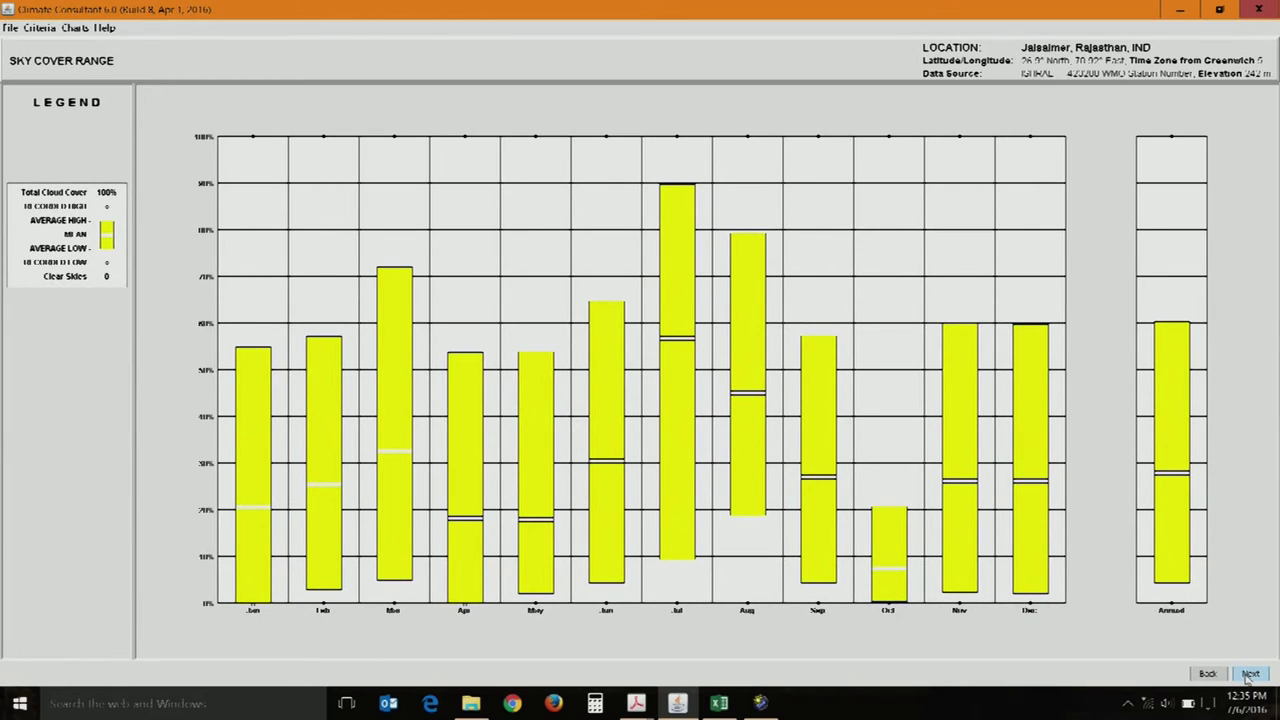
click(1250, 674)
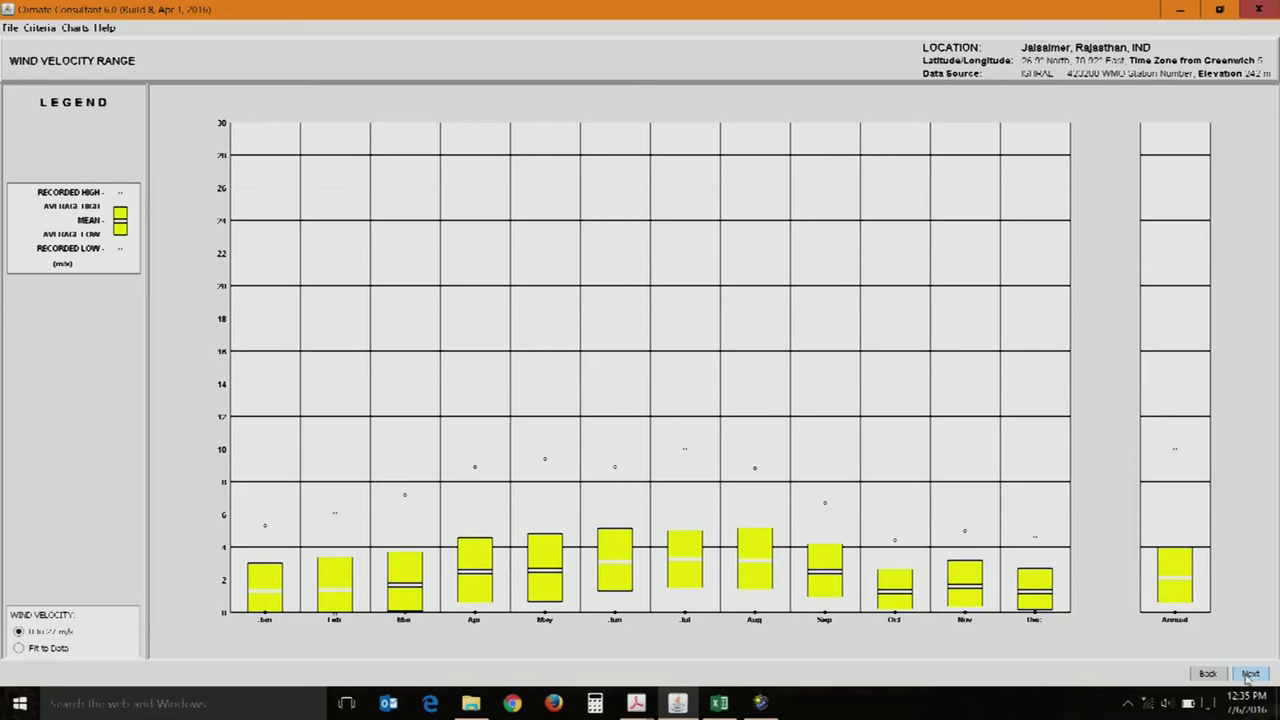
click(1249, 676)
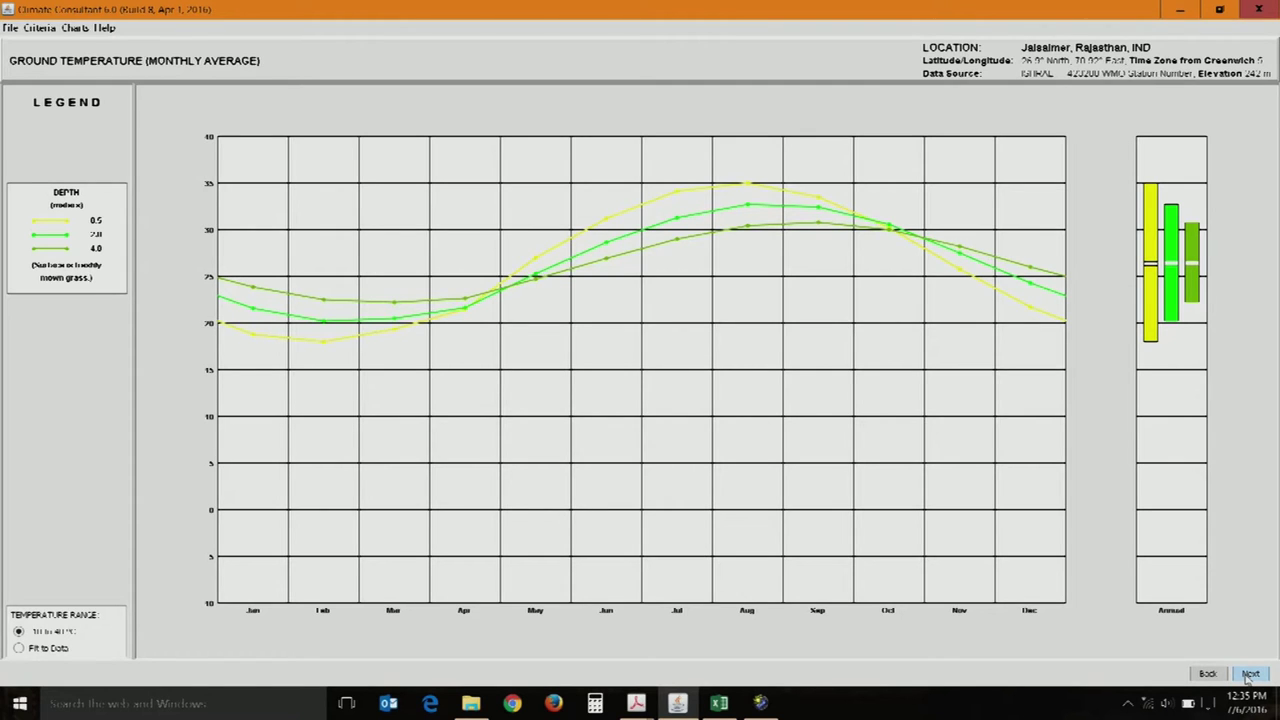
click(1249, 675)
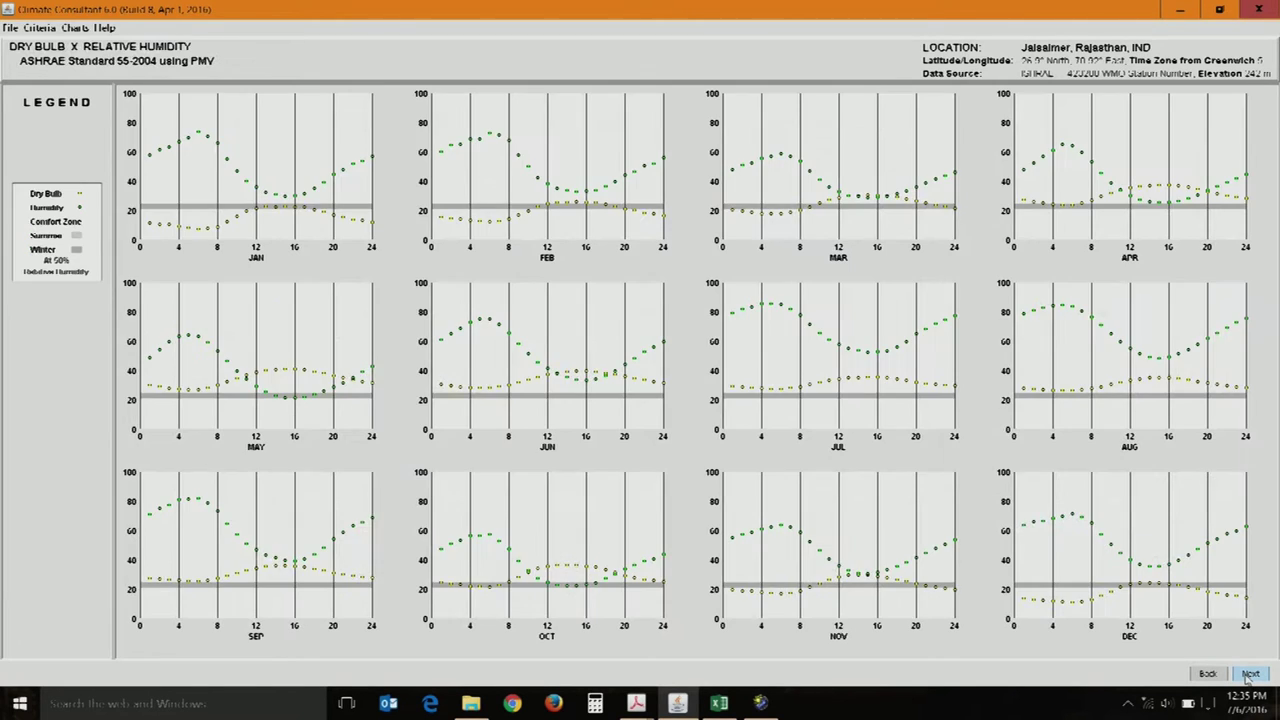
click(1249, 675)
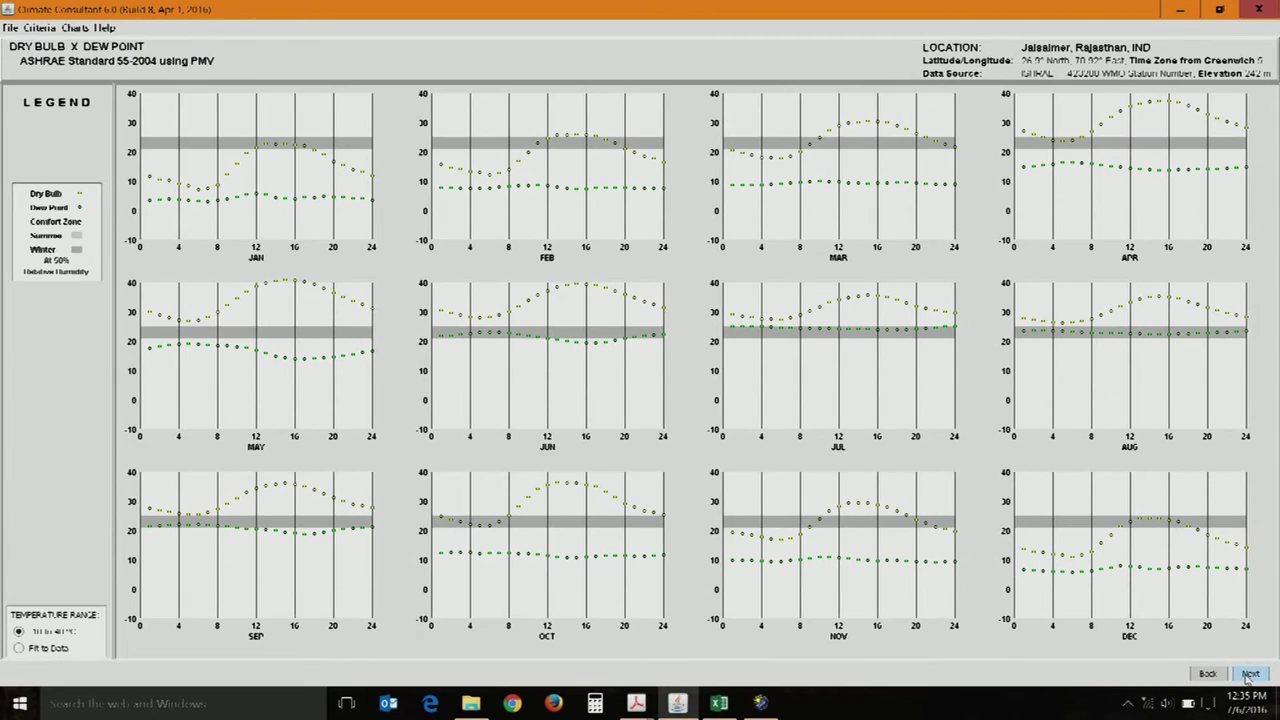
click(1250, 675)
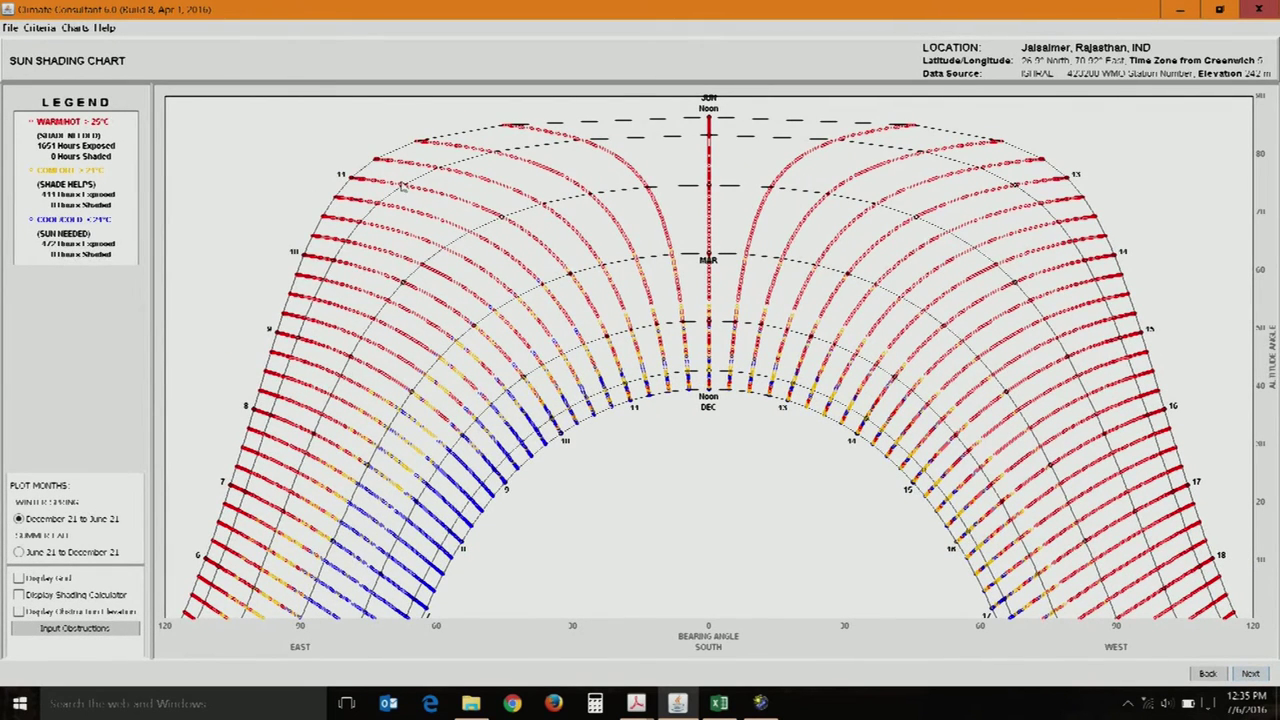
Display the grid and shading calculator on the sun shading chart and slightly adjust the window's shading handles
click(63, 579)
click(70, 595)
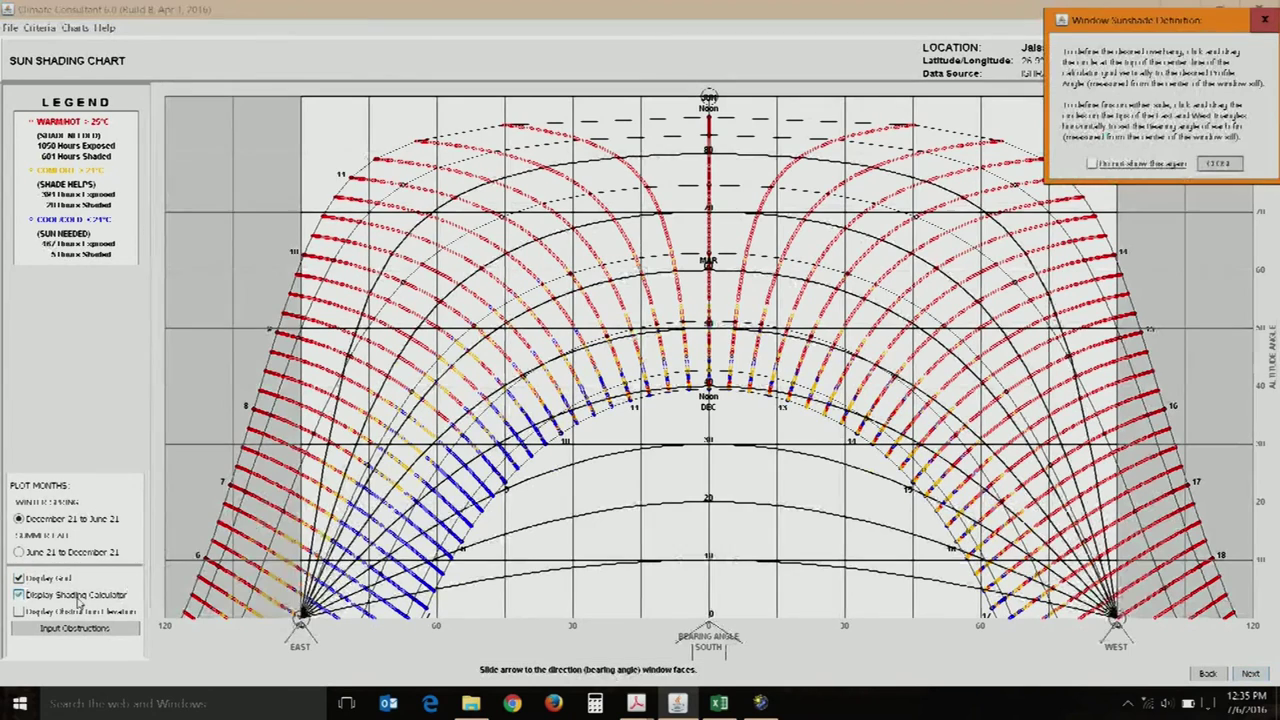
click(1220, 163)
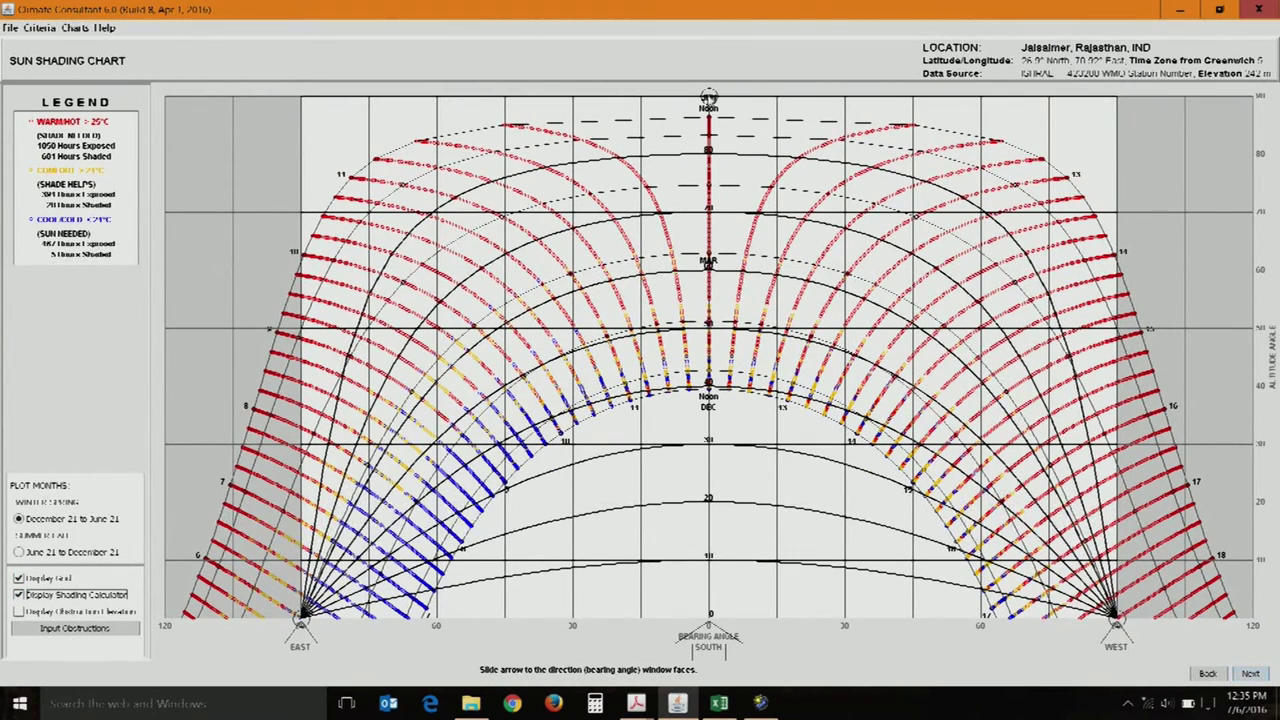
mouse_move(708, 98)
mouse_down()
mouse_move(708, 190)
mouse_move(724, 98)
mouse_up()
mouse_move(300, 620)
mouse_down()
mouse_move(360, 624)
mouse_move(255, 622)
mouse_move(322, 620)
mouse_move(300, 622)
mouse_up()
Turn on the obstruction elevation display, and inspect the shading obstruction inputs without entering any obstruction
click(86, 611)
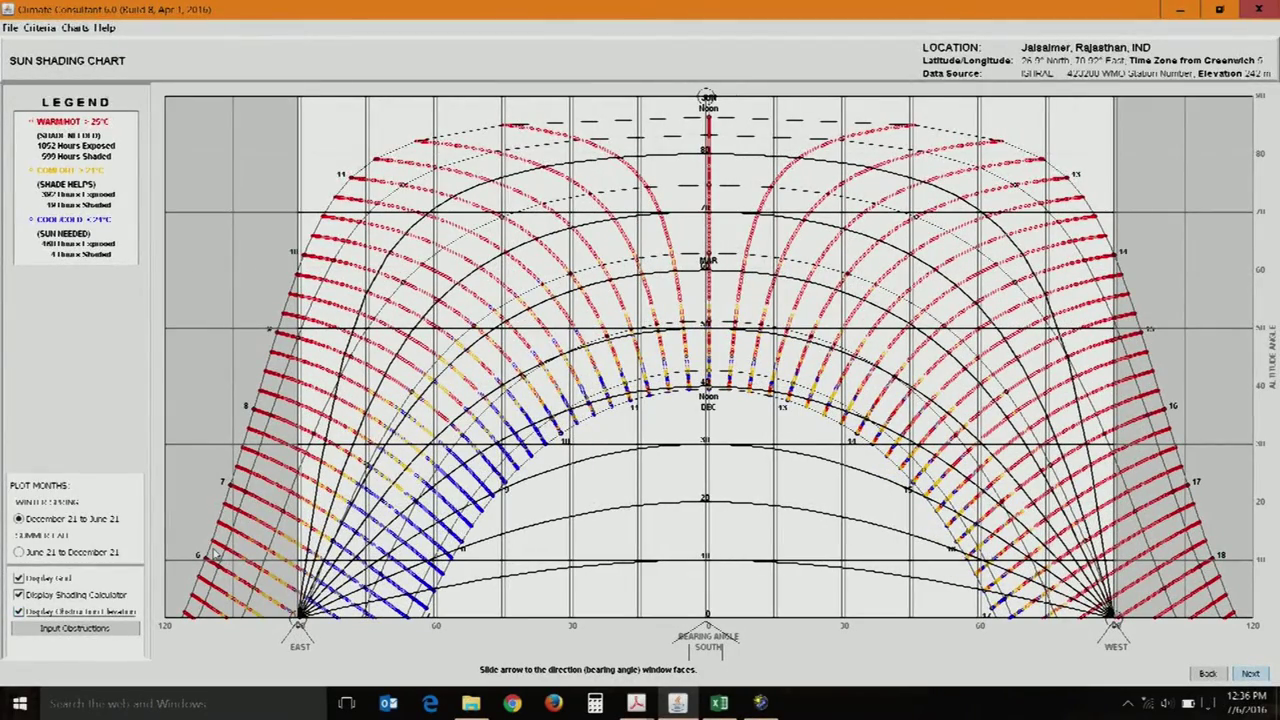
click(110, 627)
click(628, 366)
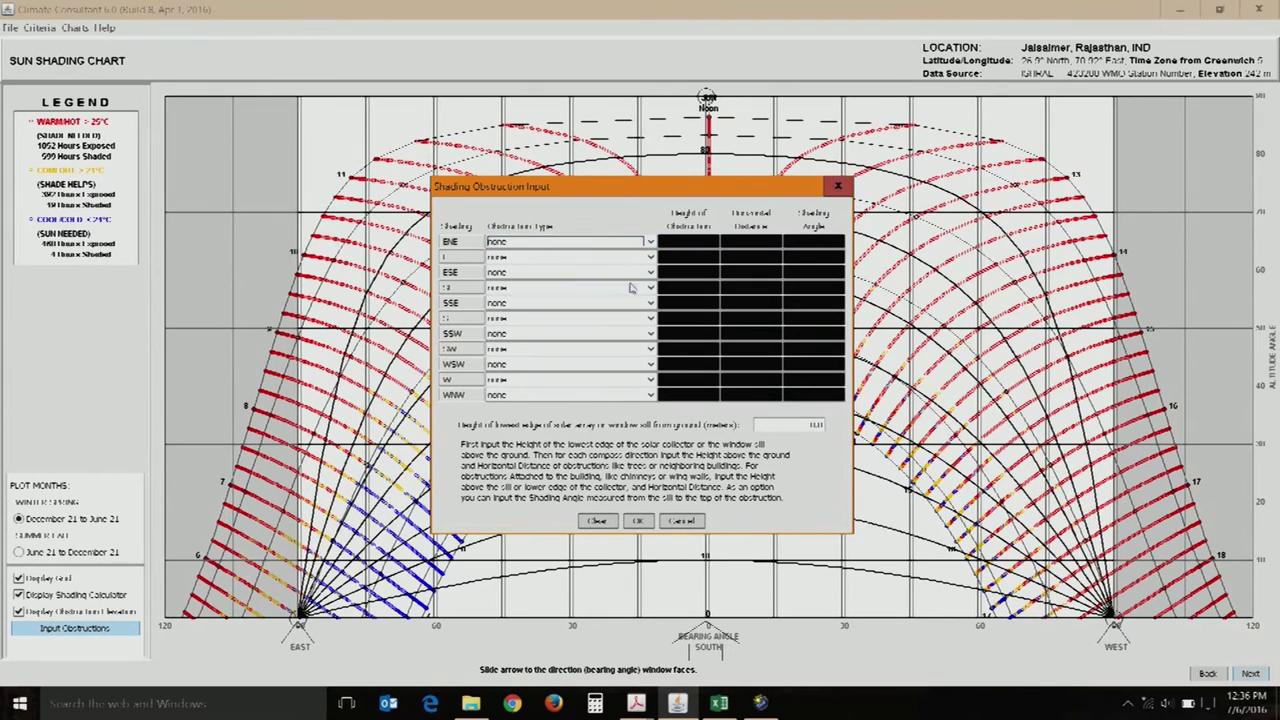
click(681, 521)
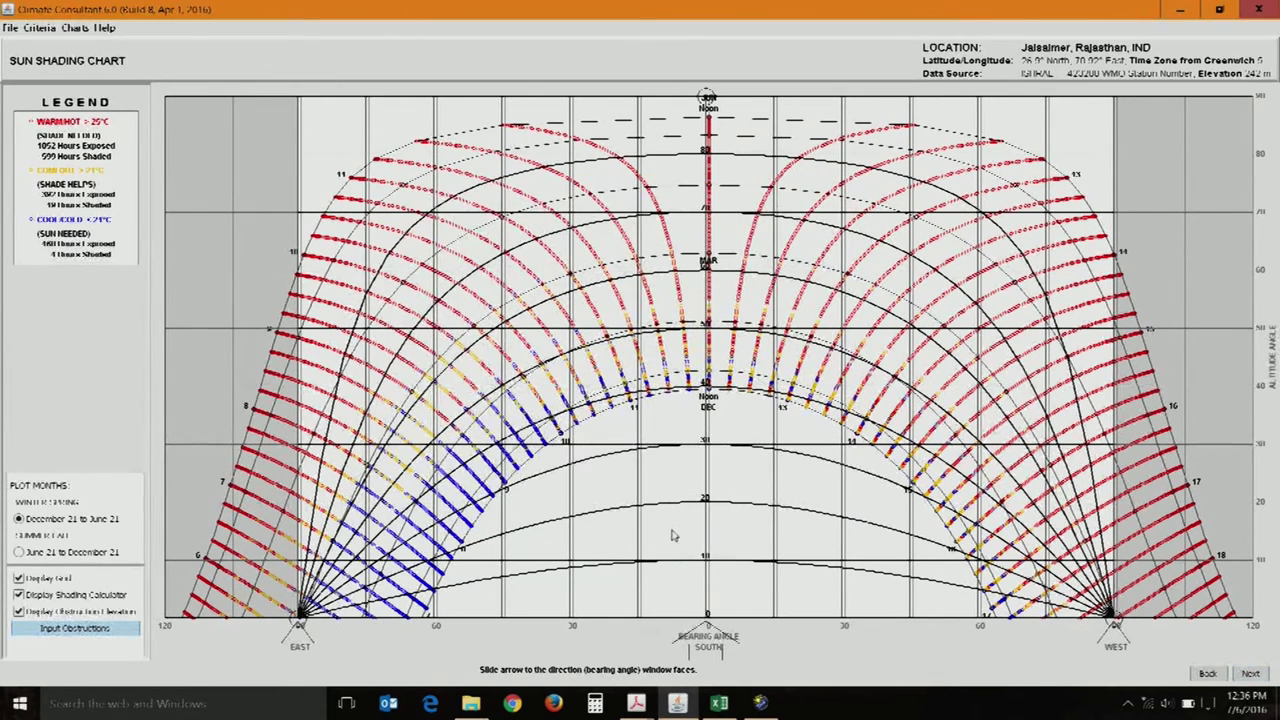
Advance to the sun chart and decrease the gnomon height
click(1248, 670)
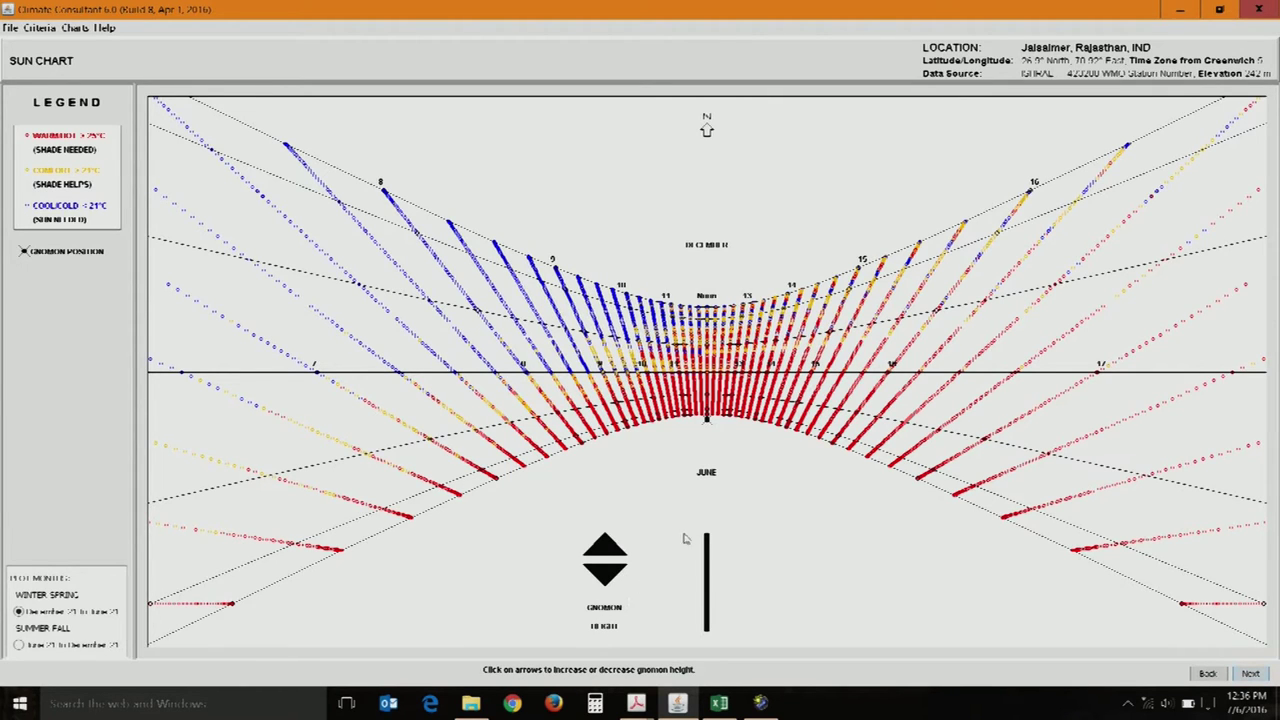
click(612, 556)
click(607, 586)
click(607, 586)
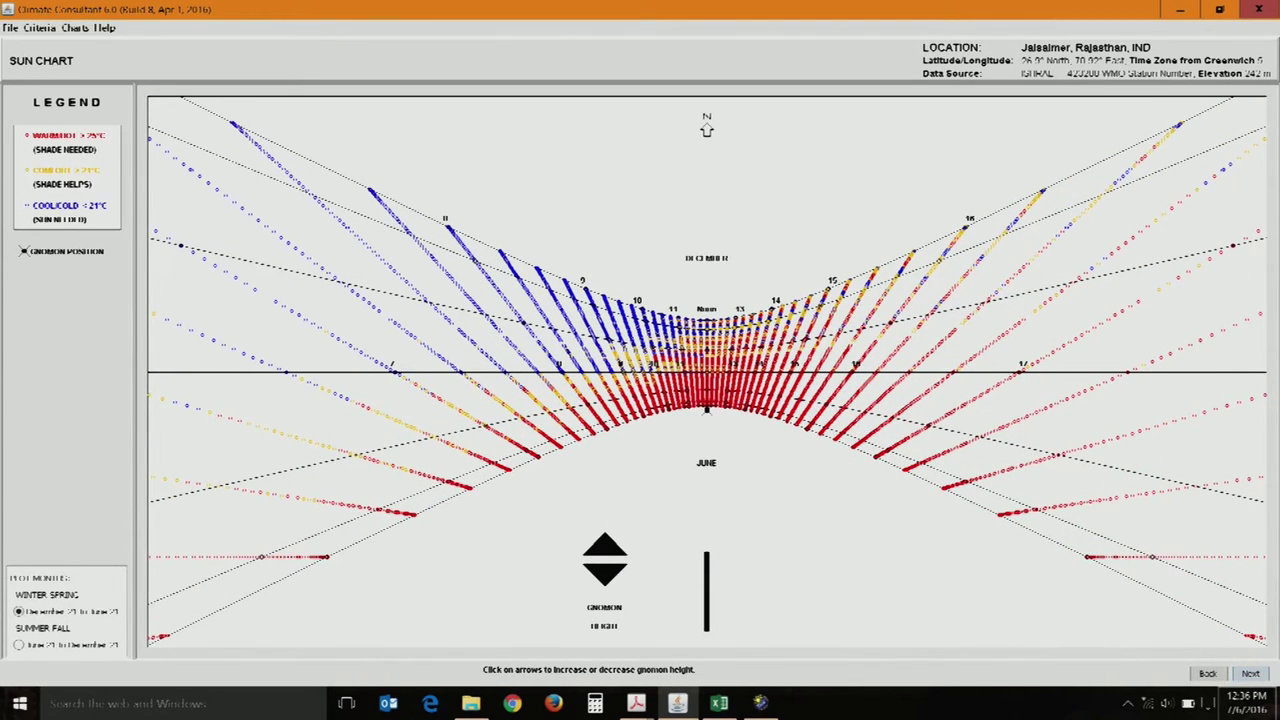
Advance through the timetable plot to the 3D charts and plot direct normal radiation
click(1250, 674)
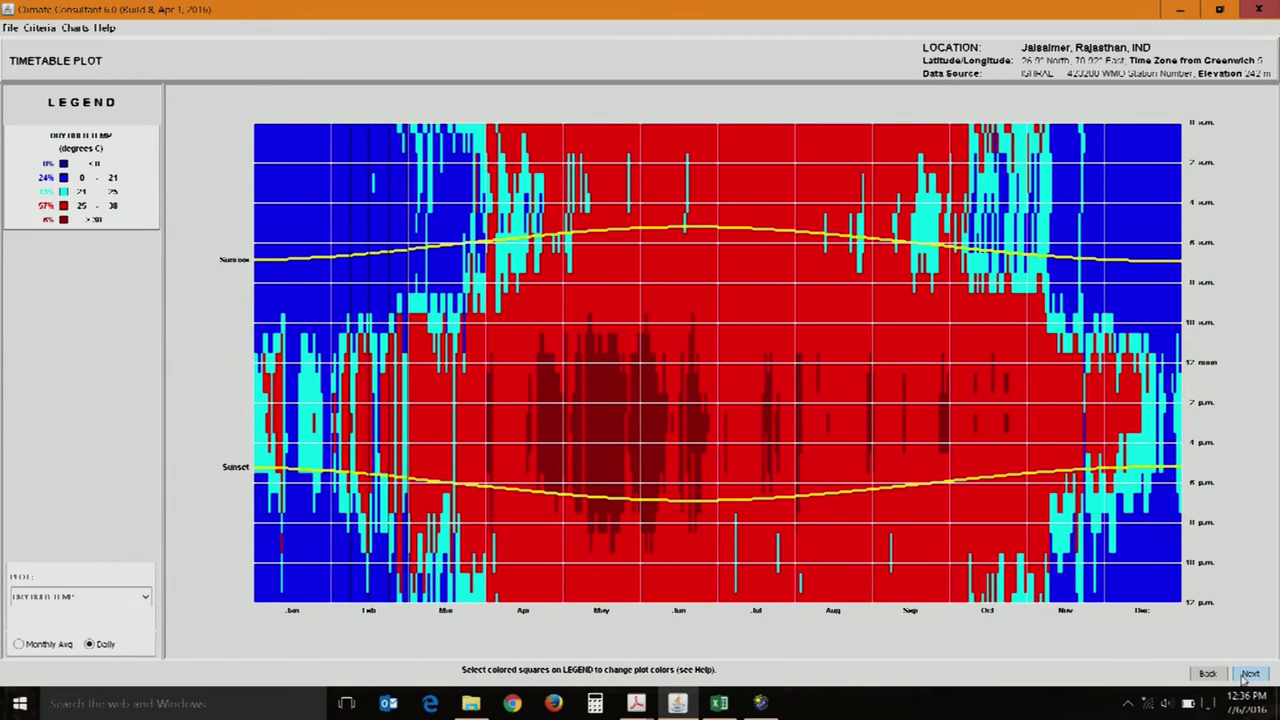
click(1249, 674)
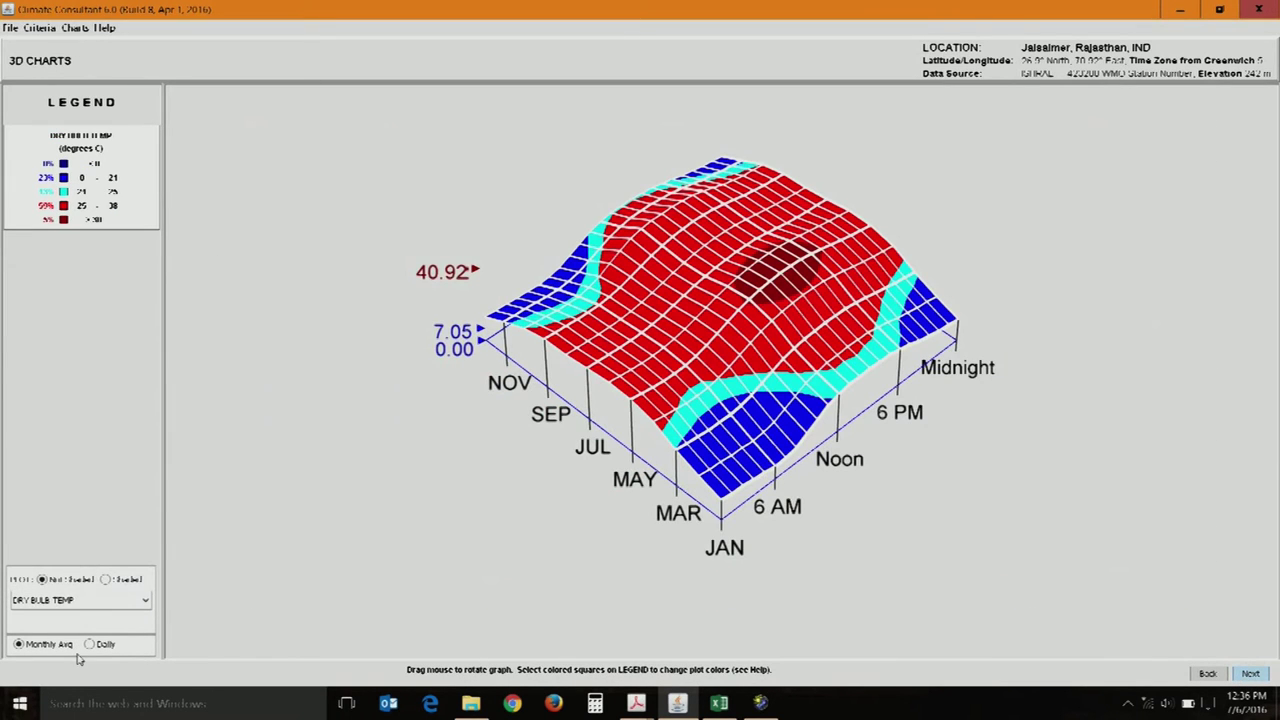
click(118, 600)
click(118, 573)
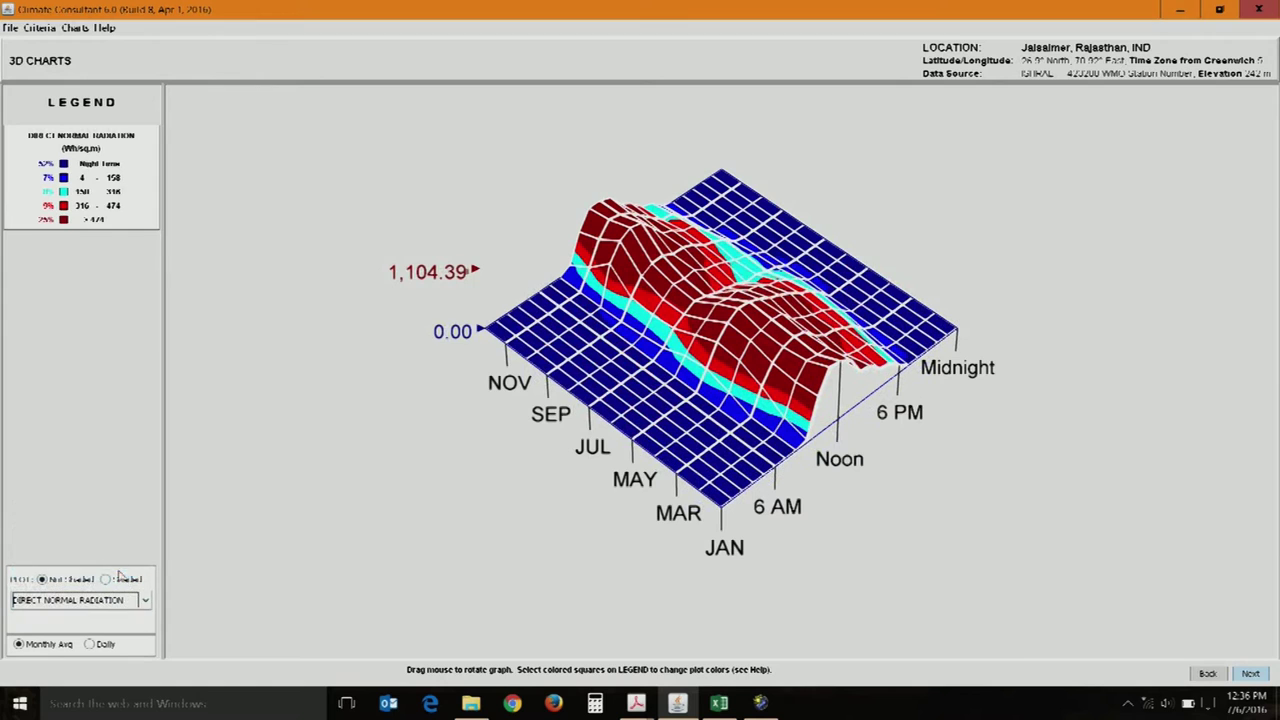
Switch the 3D chart back to dry bulb temperature and compare its daily values with the monthly averages
click(118, 600)
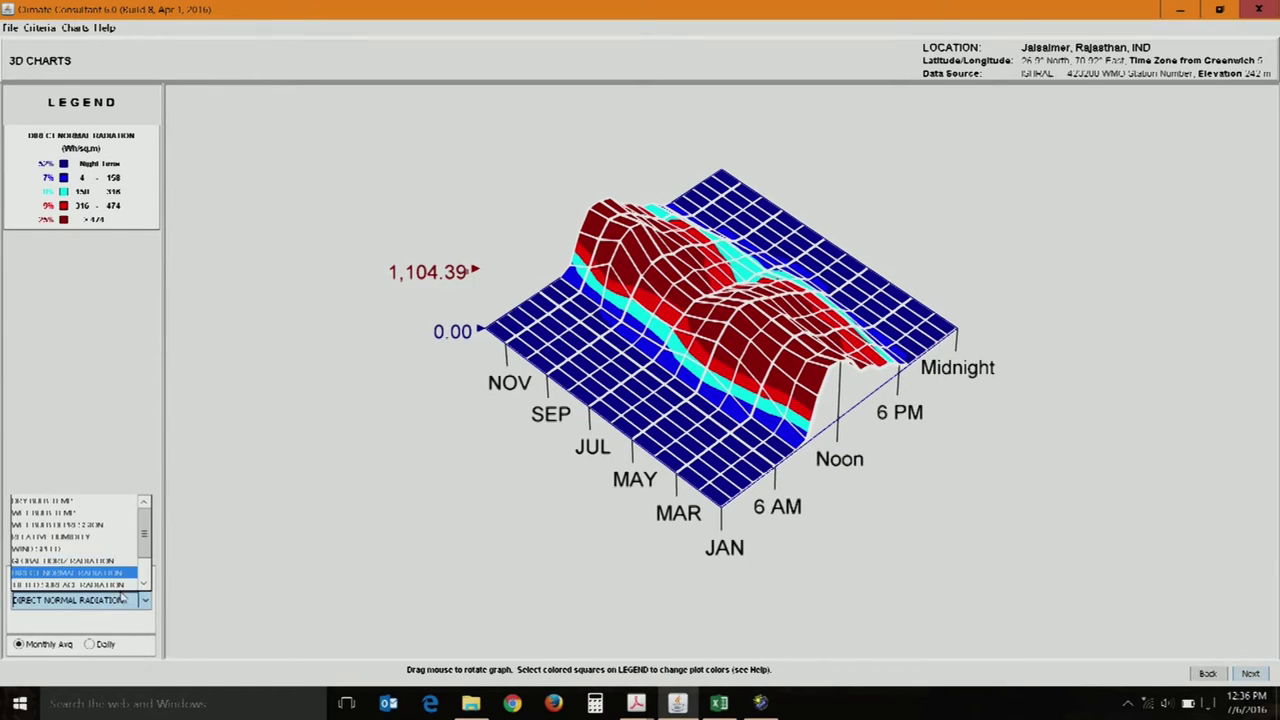
click(113, 501)
click(107, 645)
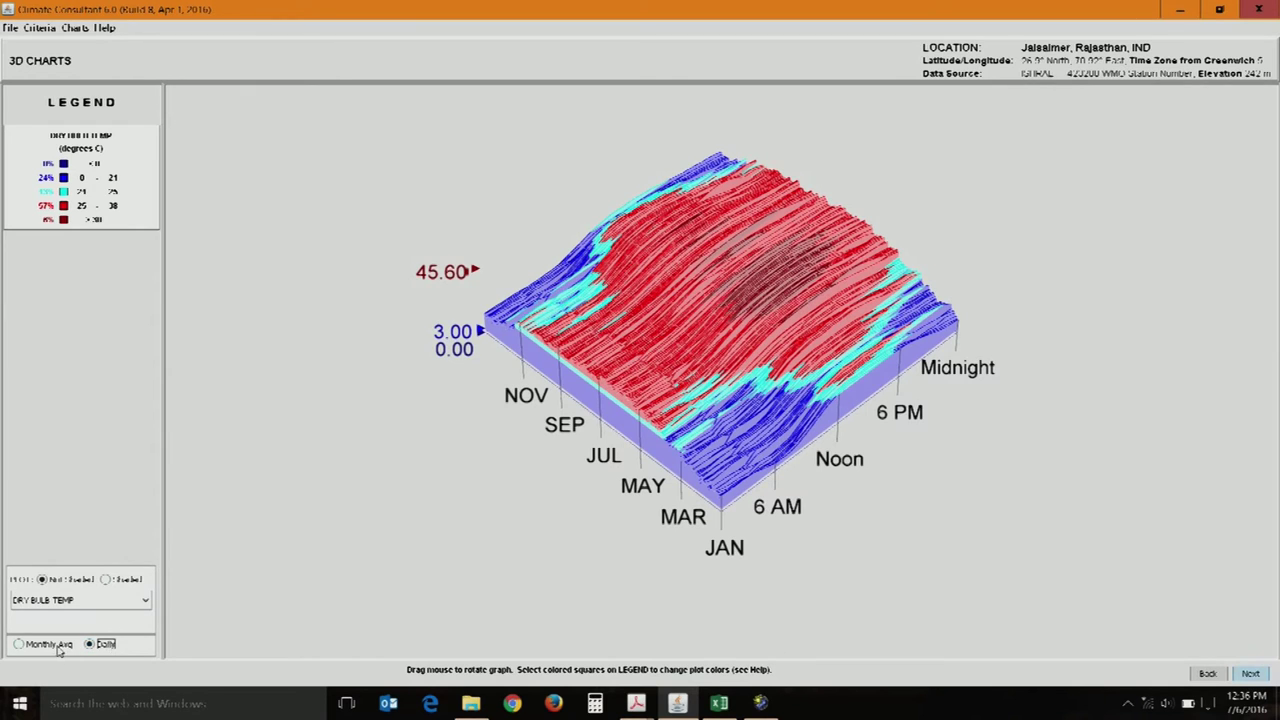
click(57, 645)
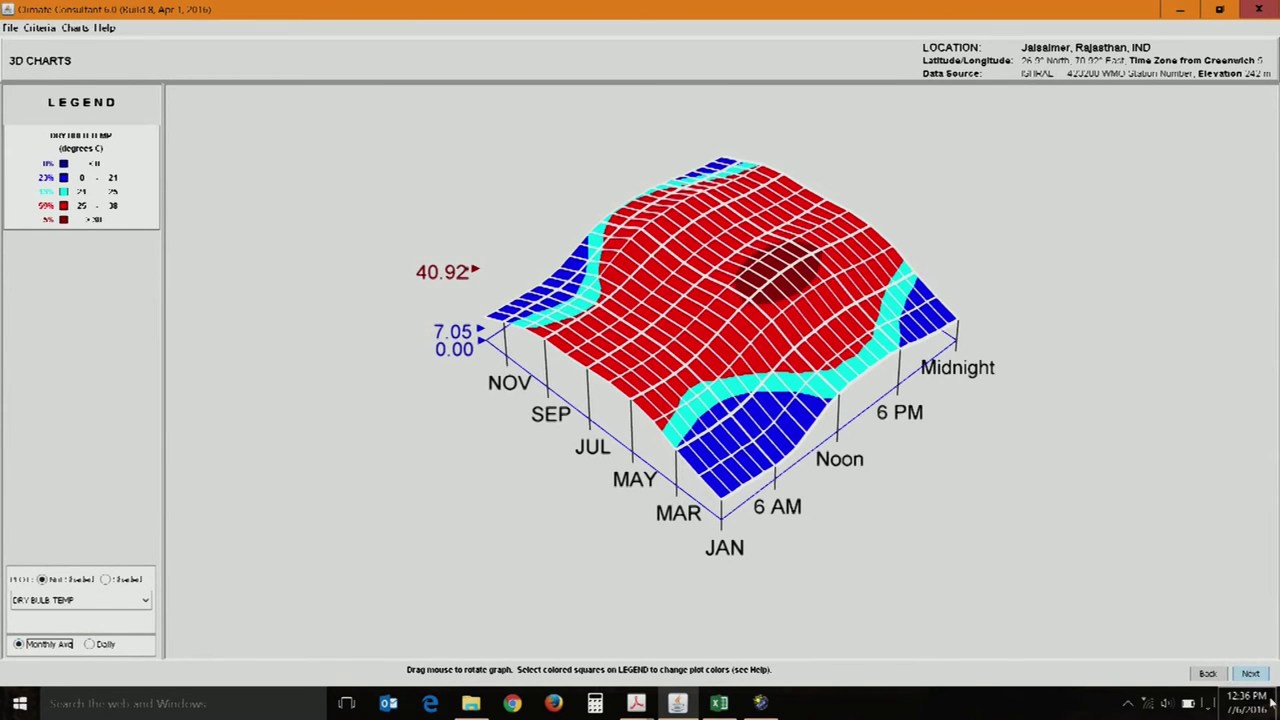
Advance to the psychrometric chart and compare its hourly indoor comfort plot with the daily min/max plot
click(1250, 674)
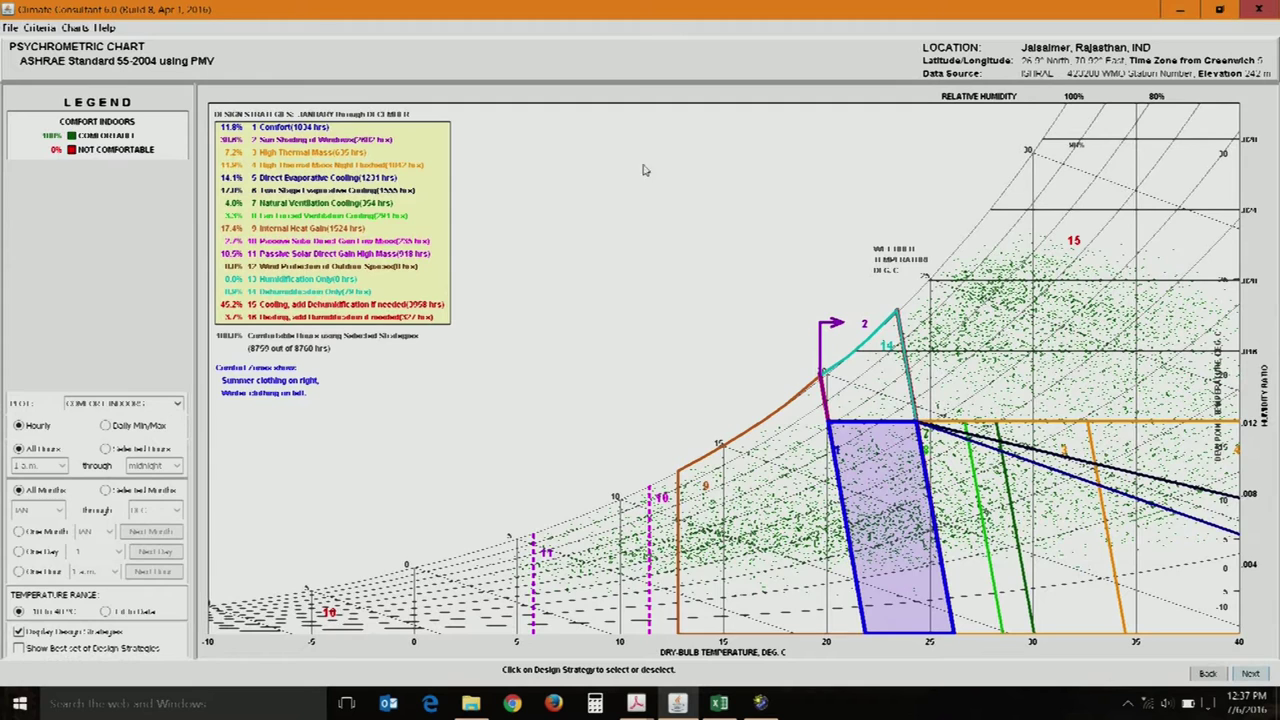
click(125, 404)
click(121, 405)
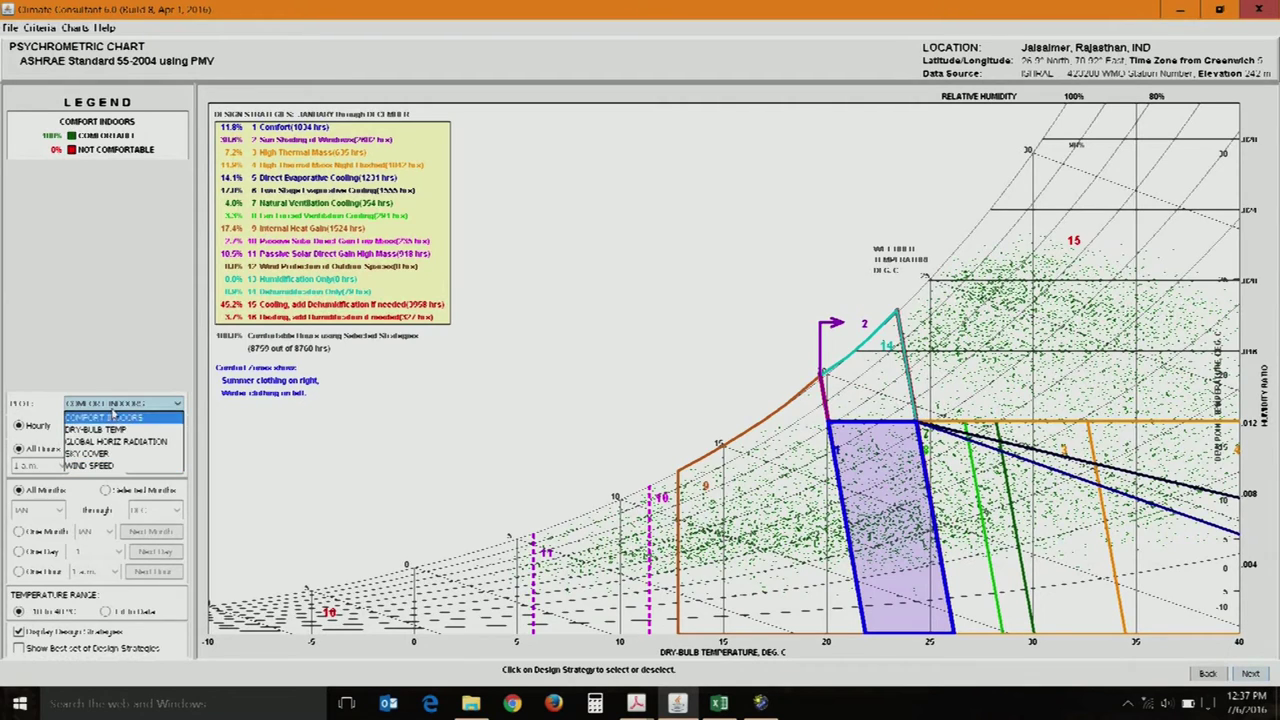
click(113, 413)
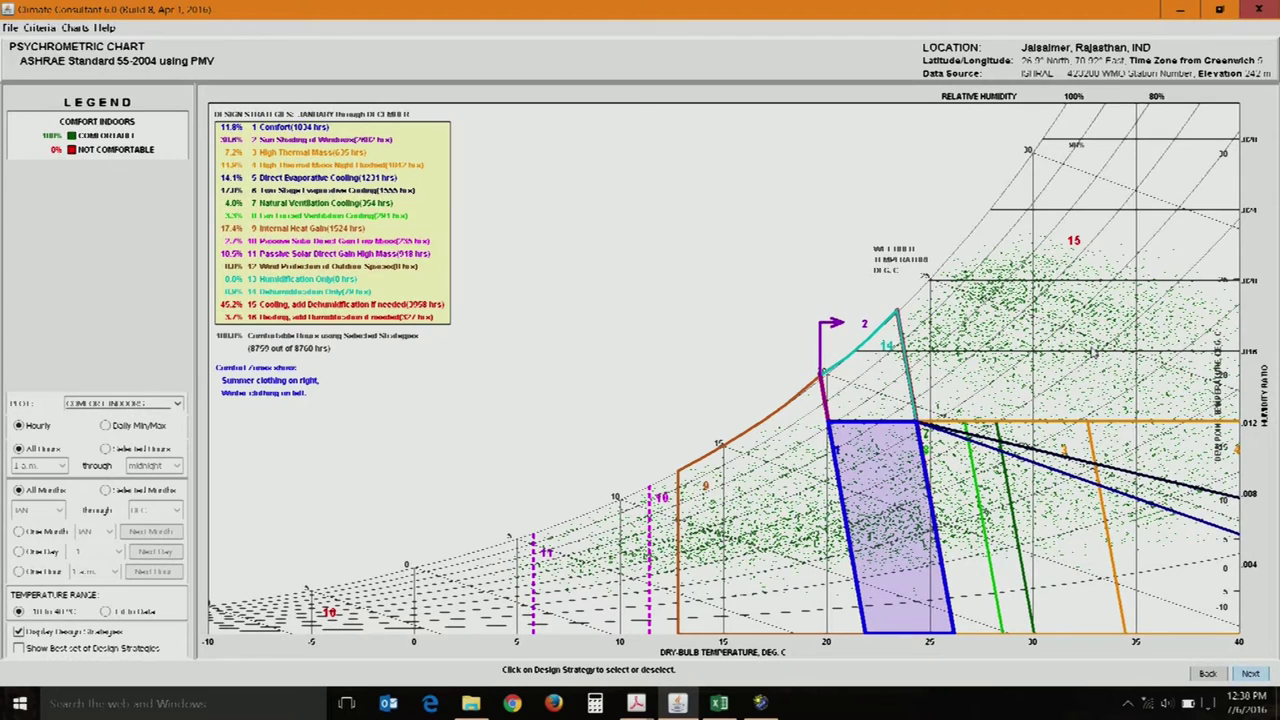
click(106, 425)
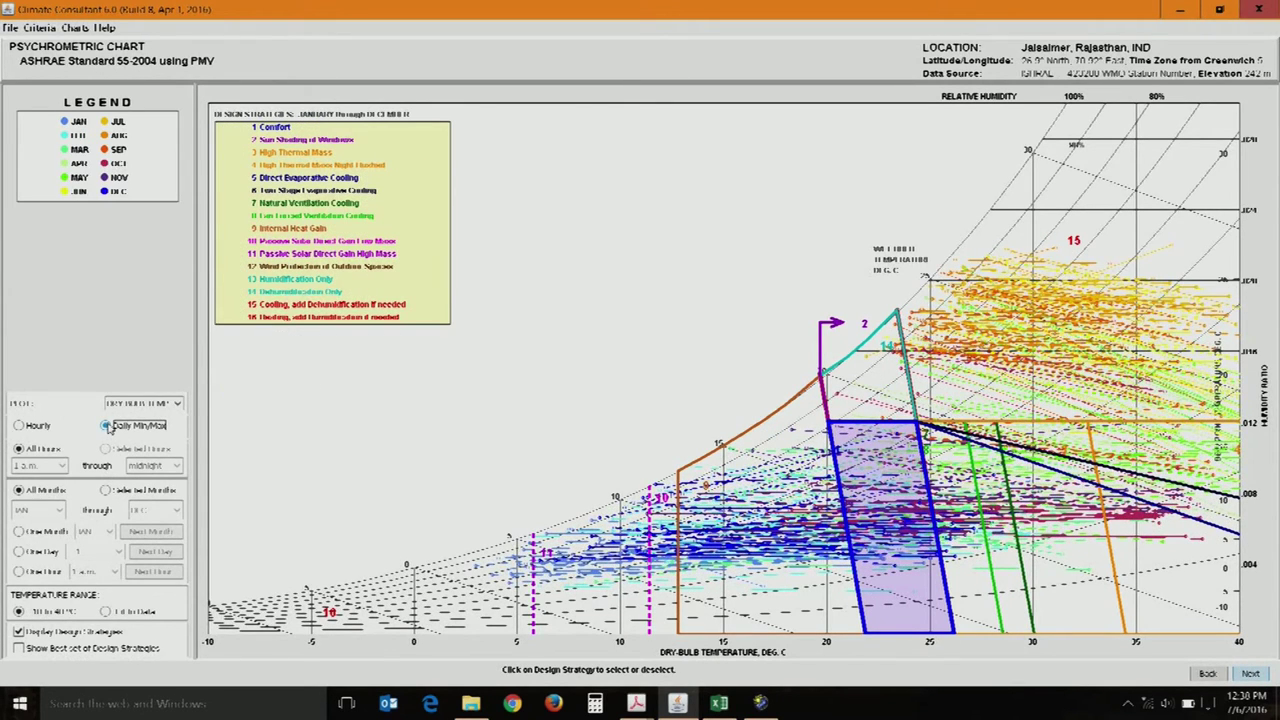
click(40, 427)
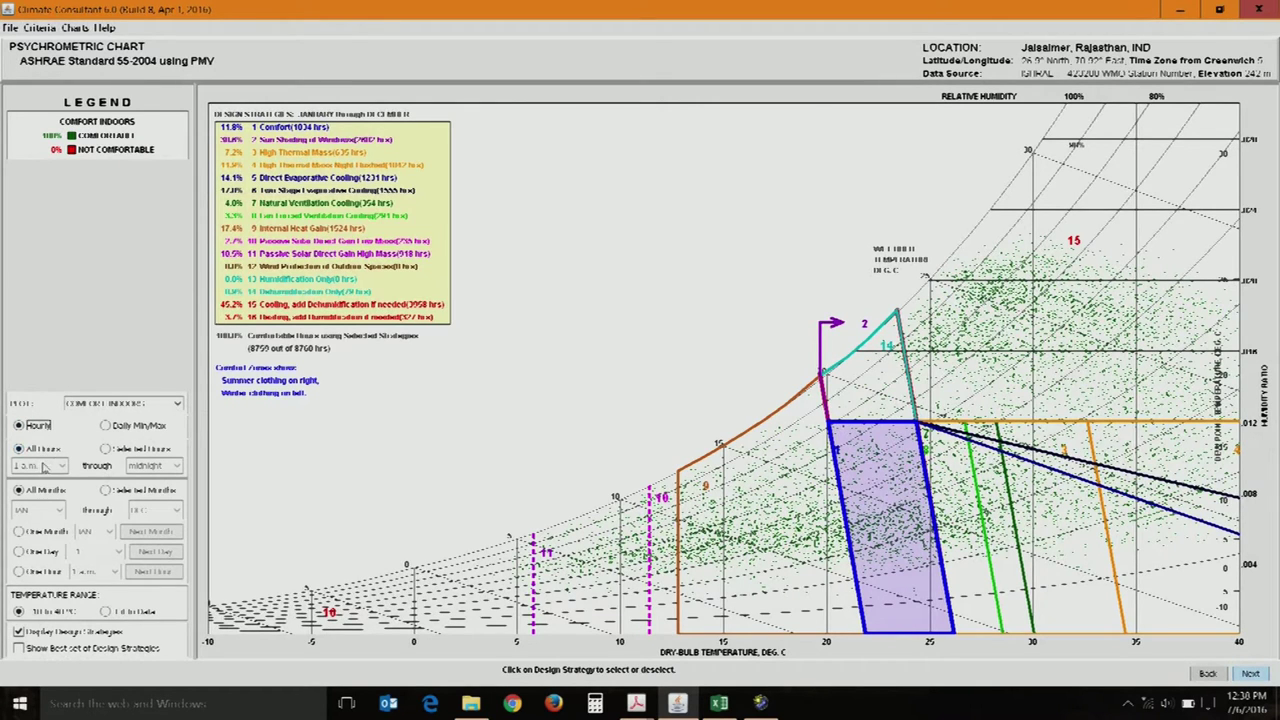
Limit the psychrometric chart to the hours 8 a.m. through 6 p.m. for review, and restore all hours
click(106, 449)
click(62, 466)
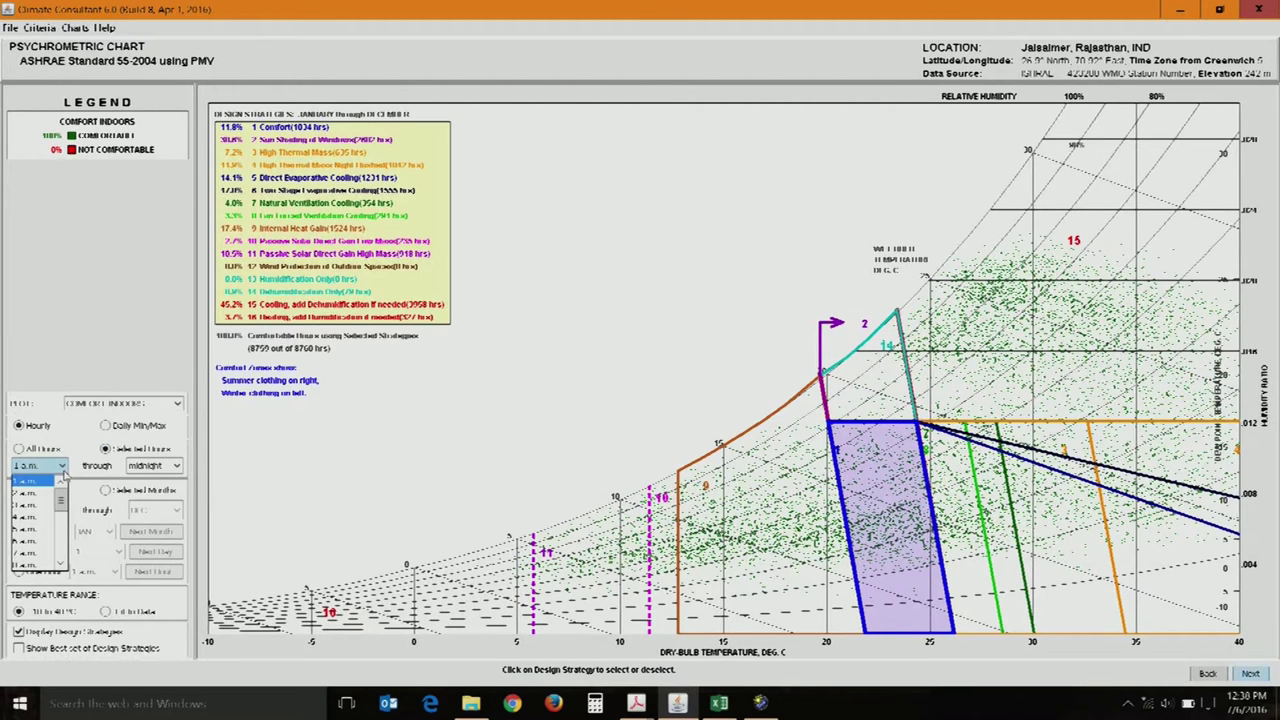
click(25, 553)
click(153, 466)
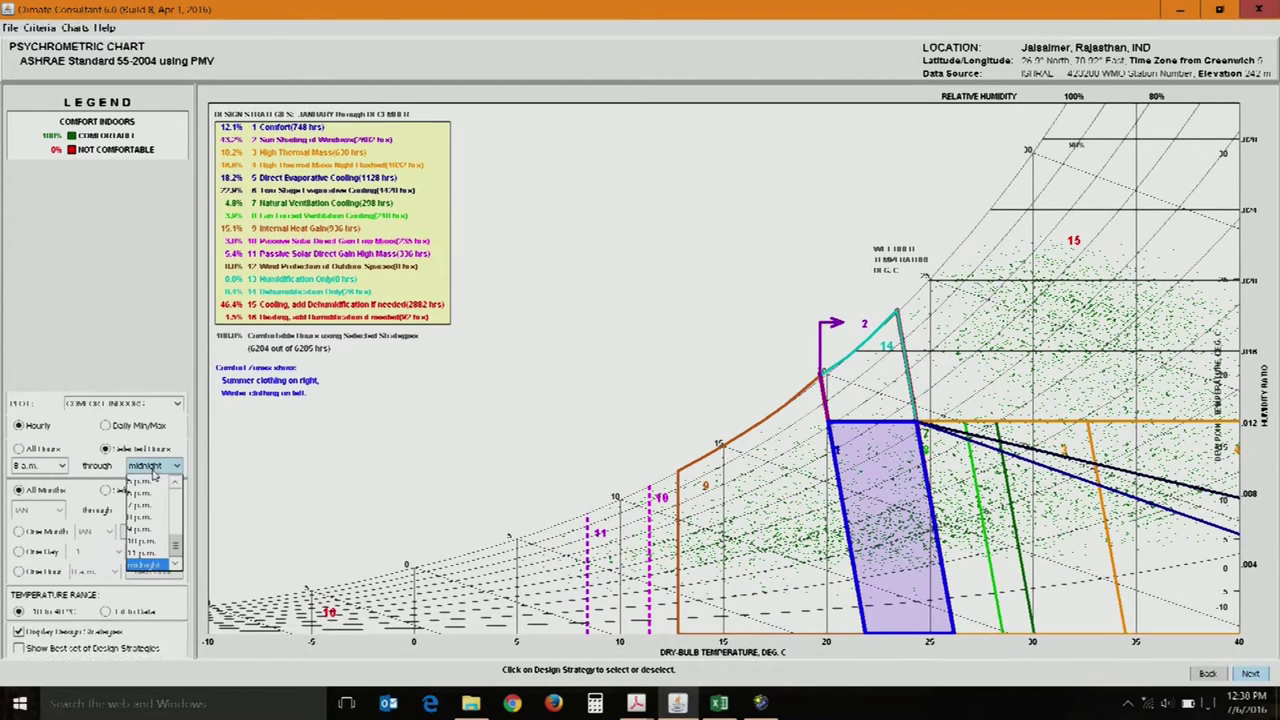
click(152, 494)
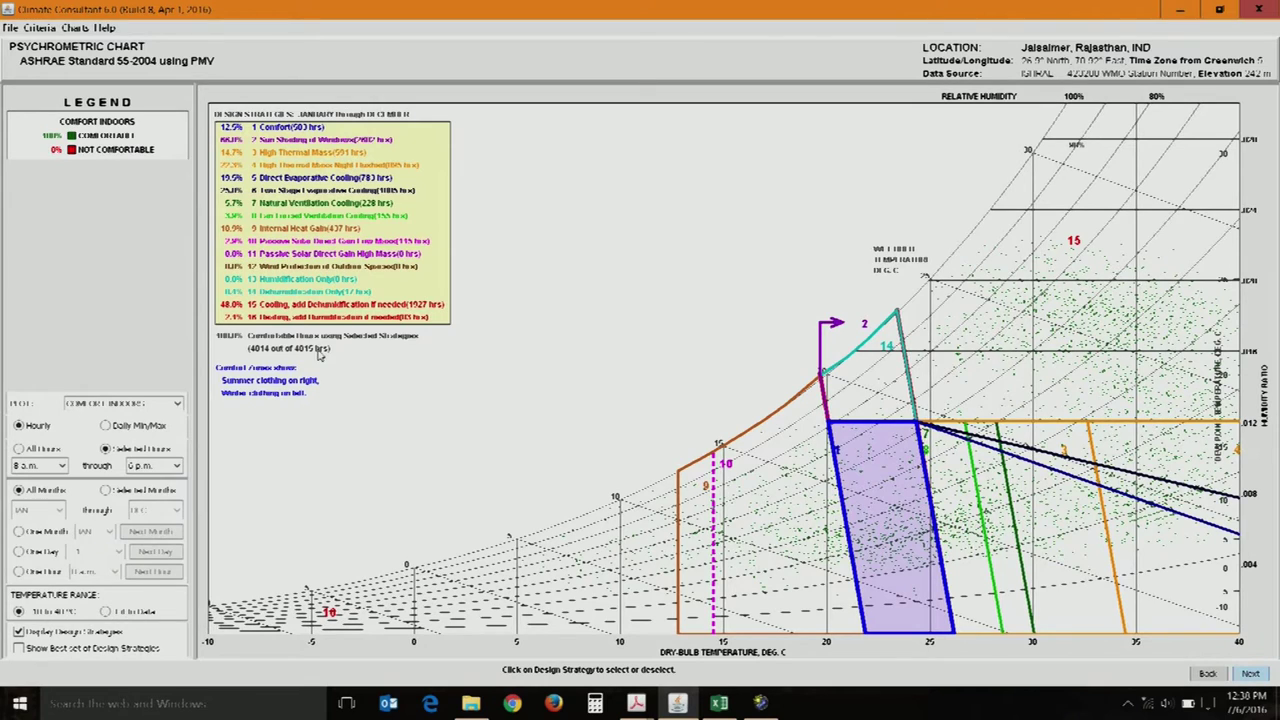
click(128, 470)
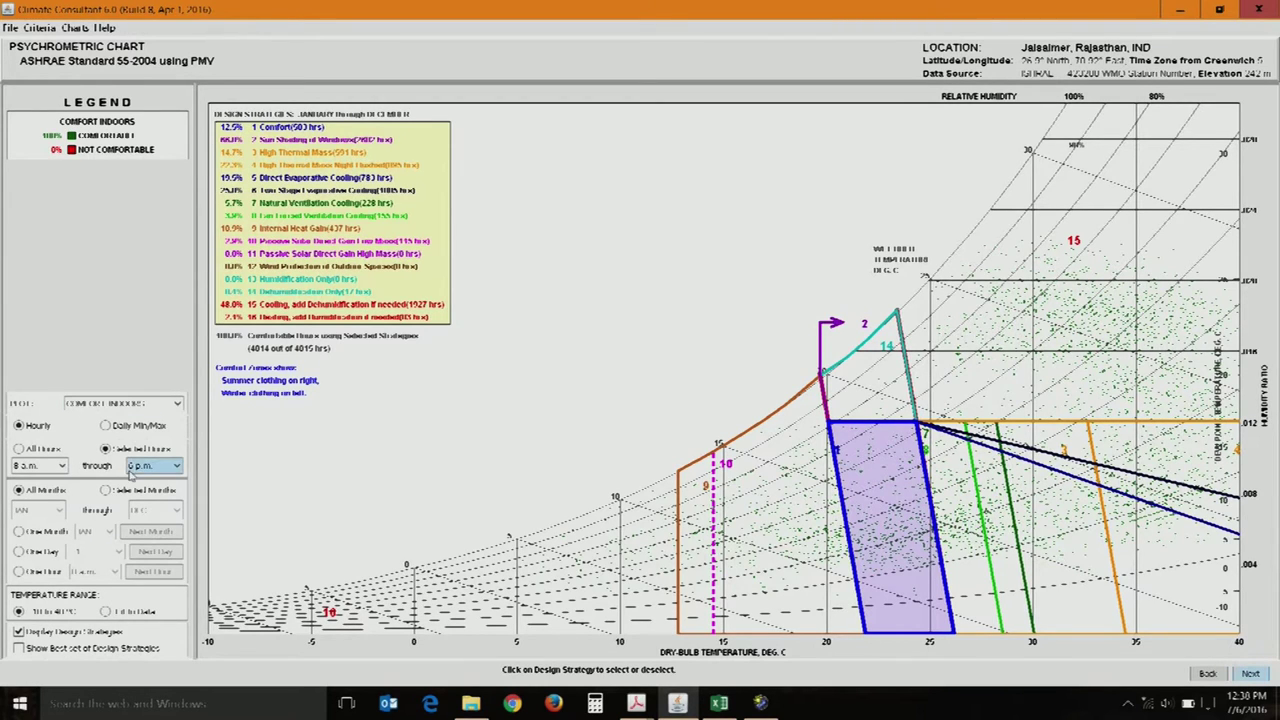
click(52, 452)
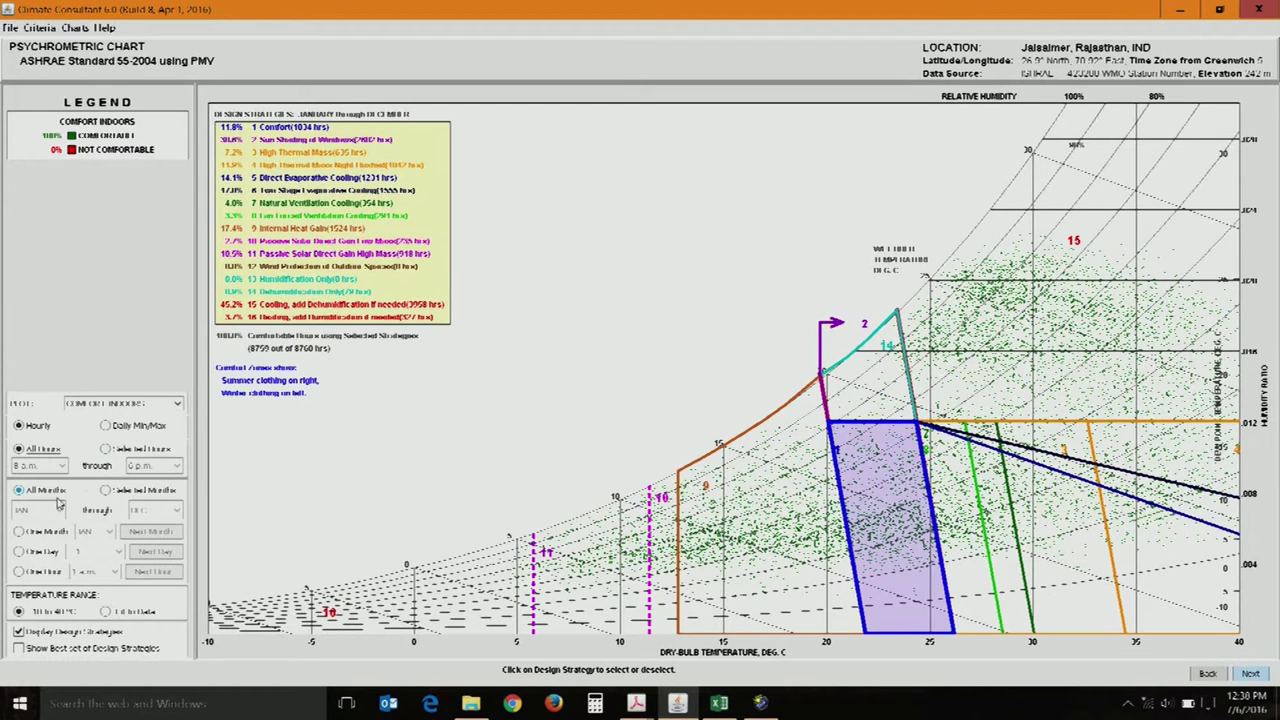
Limit the psychrometric chart to the selected months January through January
click(105, 490)
click(60, 510)
click(60, 510)
click(155, 511)
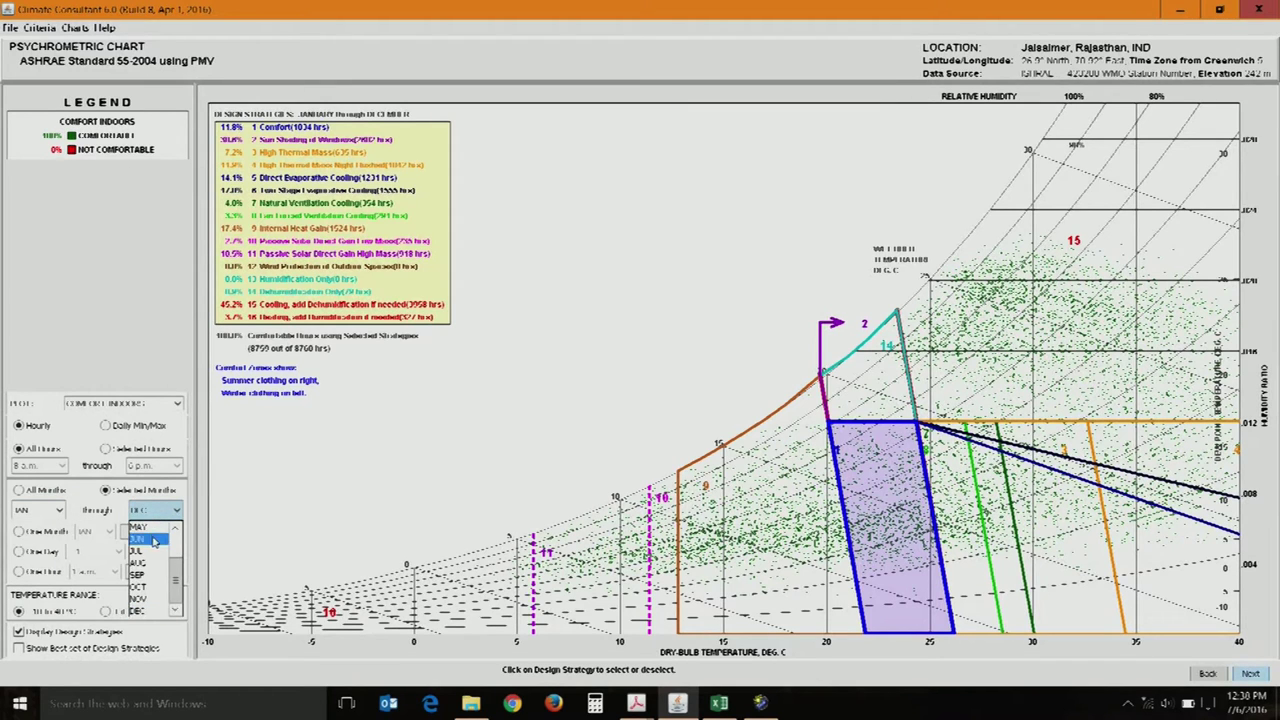
click(155, 527)
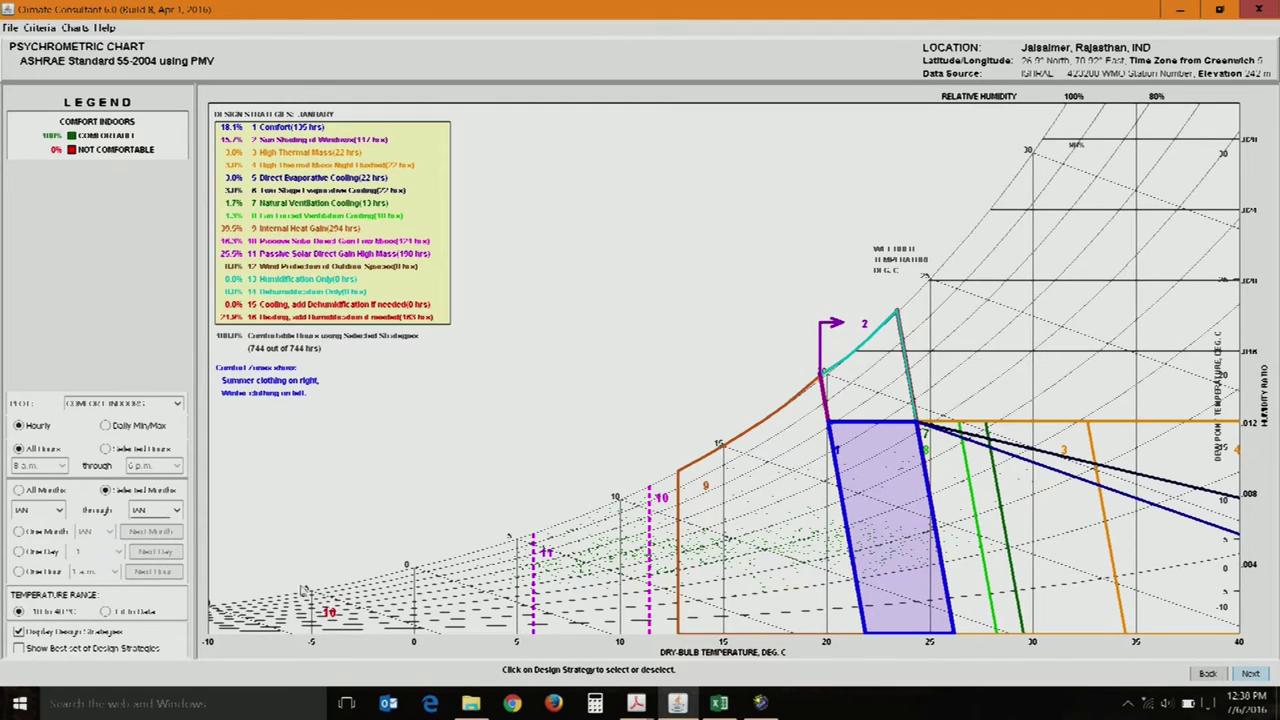
Restore all months on the psychrometric chart and switch the design strategies display off and back on
click(56, 494)
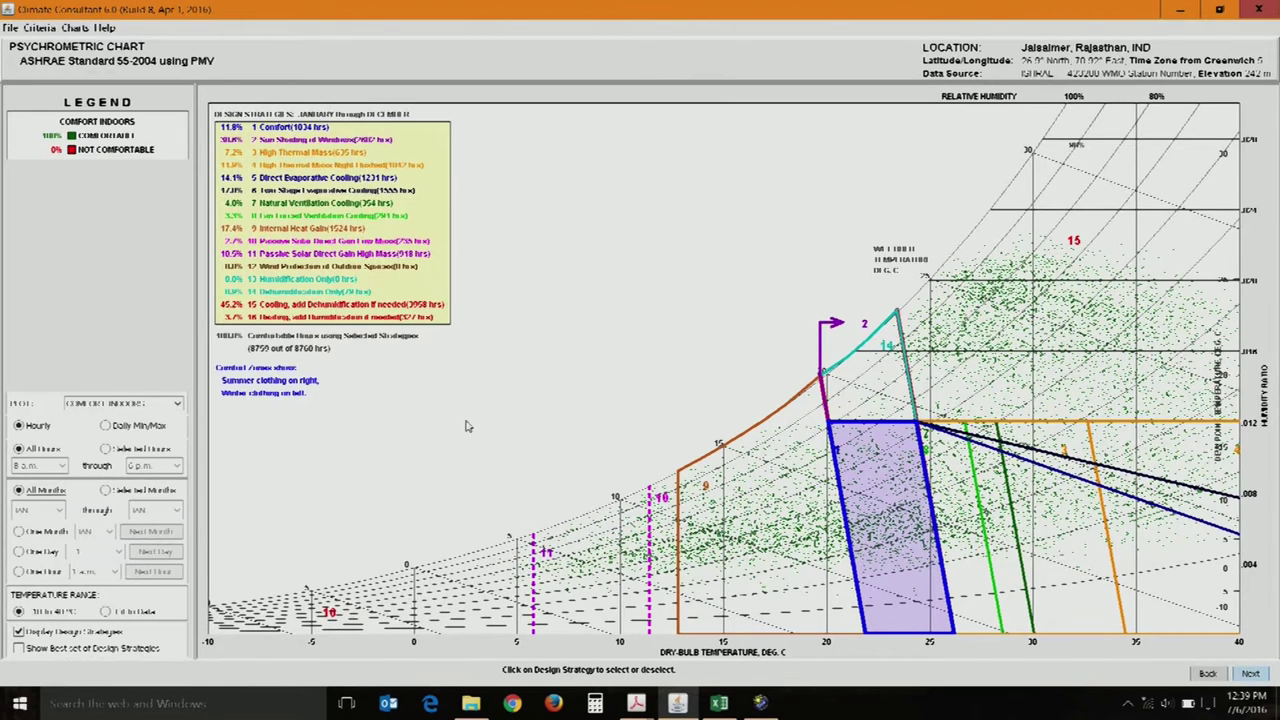
click(86, 631)
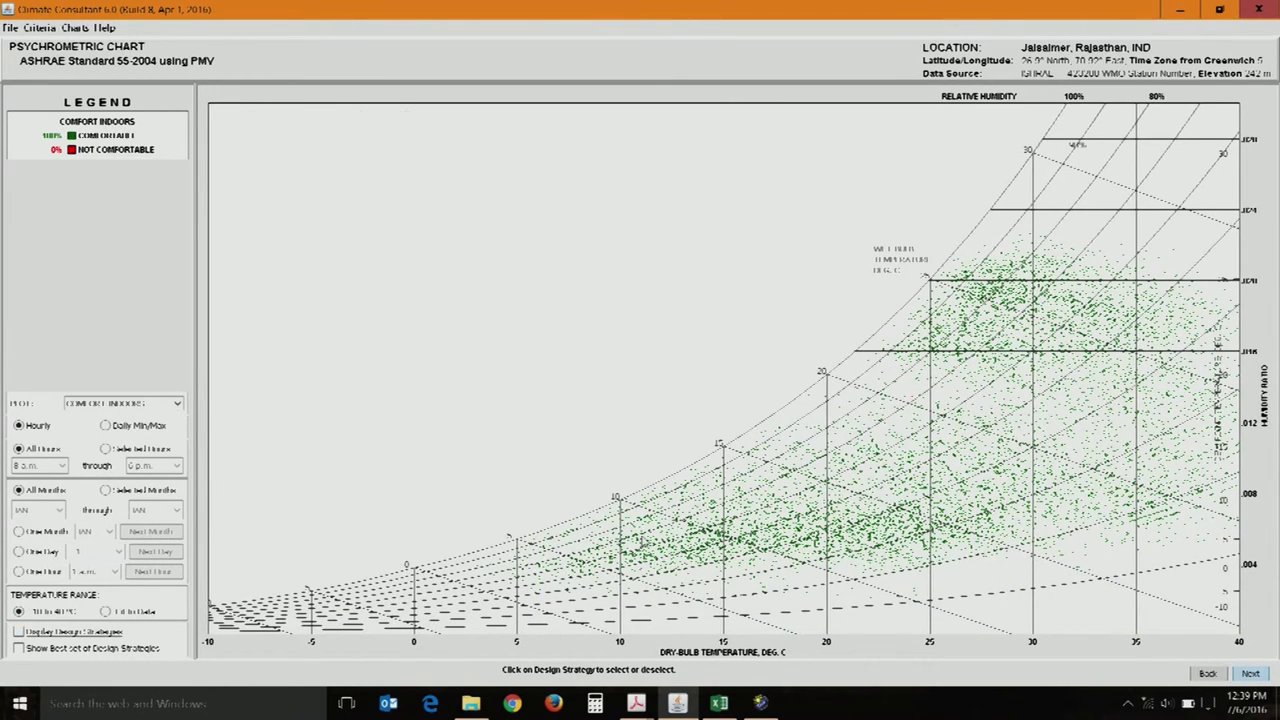
click(103, 631)
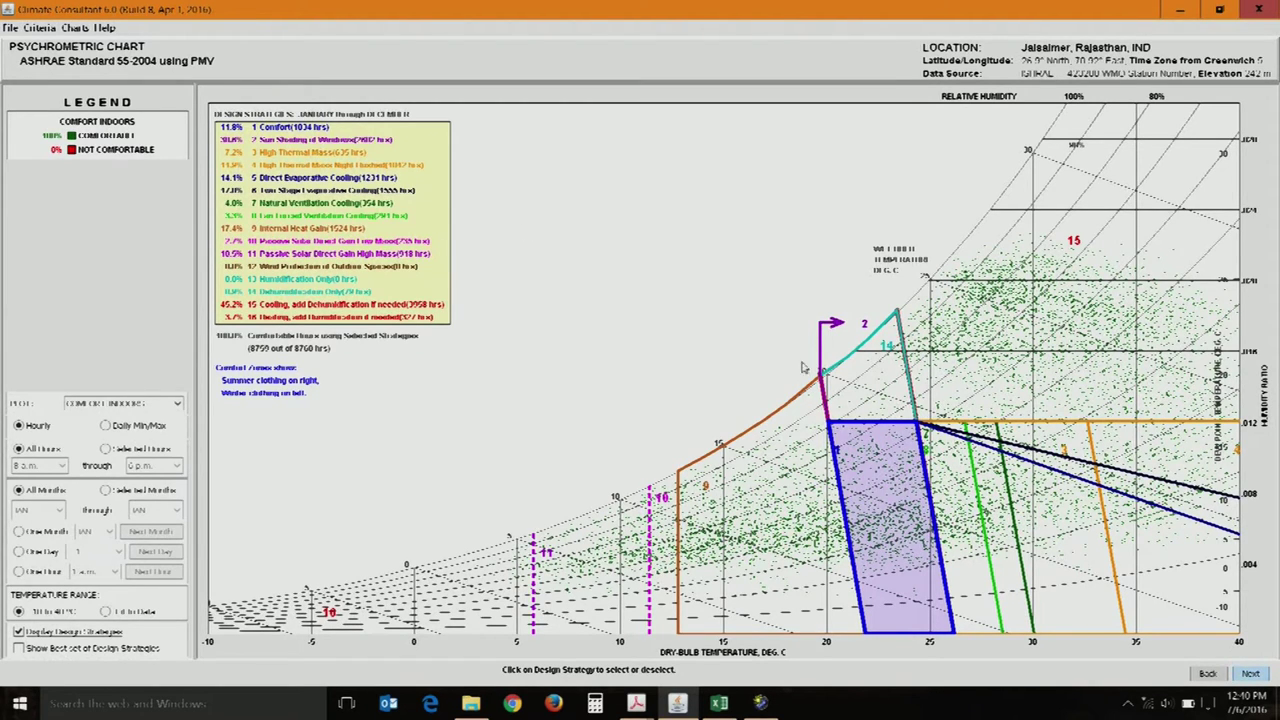
Toggle the thermal mass, evaporative cooling, natural ventilation and dehumidifying cooling strategies off and on one by one to examine their zones
click(300, 155)
click(302, 157)
click(345, 166)
click(347, 167)
click(312, 180)
click(312, 180)
click(355, 190)
click(353, 190)
click(345, 205)
click(345, 205)
click(368, 306)
click(369, 307)
Apply the best set of design strategies and toggle the strategies display off and on
click(104, 649)
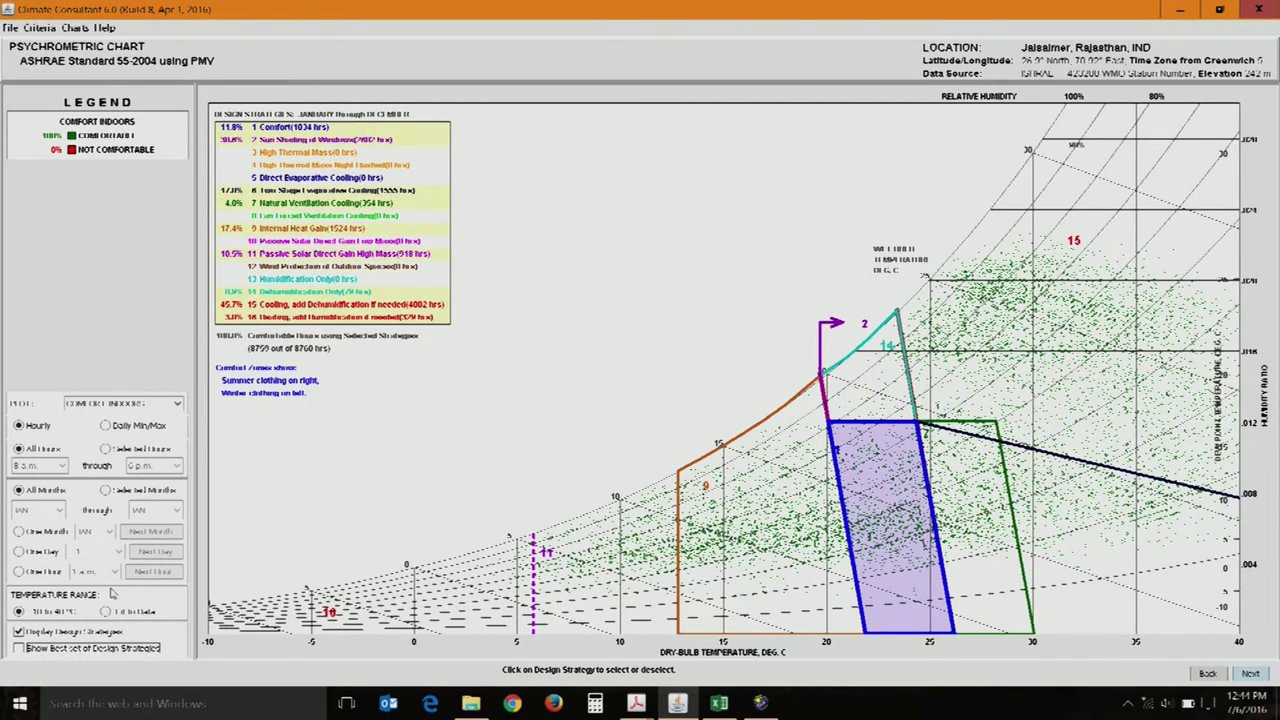
click(110, 634)
click(110, 634)
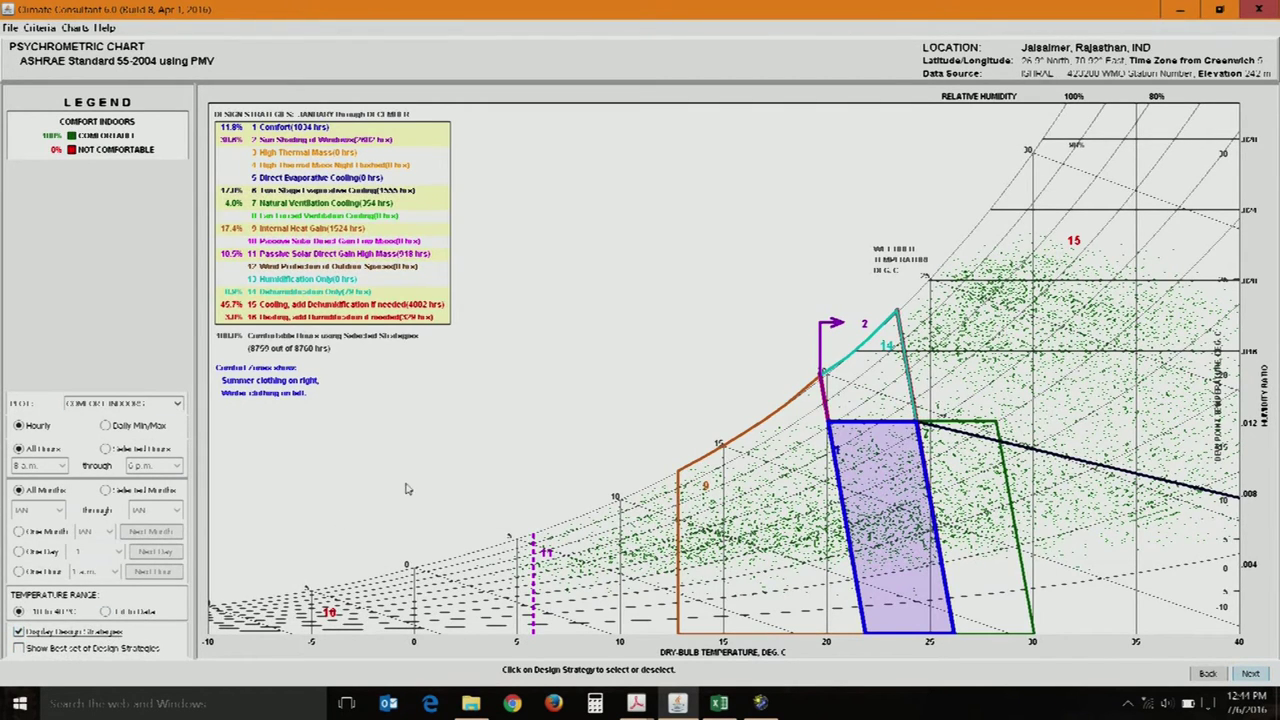
Deselect all remaining design strategies except Comfort and Sun Shading of Windows
double_click(290, 190)
click(287, 193)
click(286, 203)
click(288, 230)
click(287, 253)
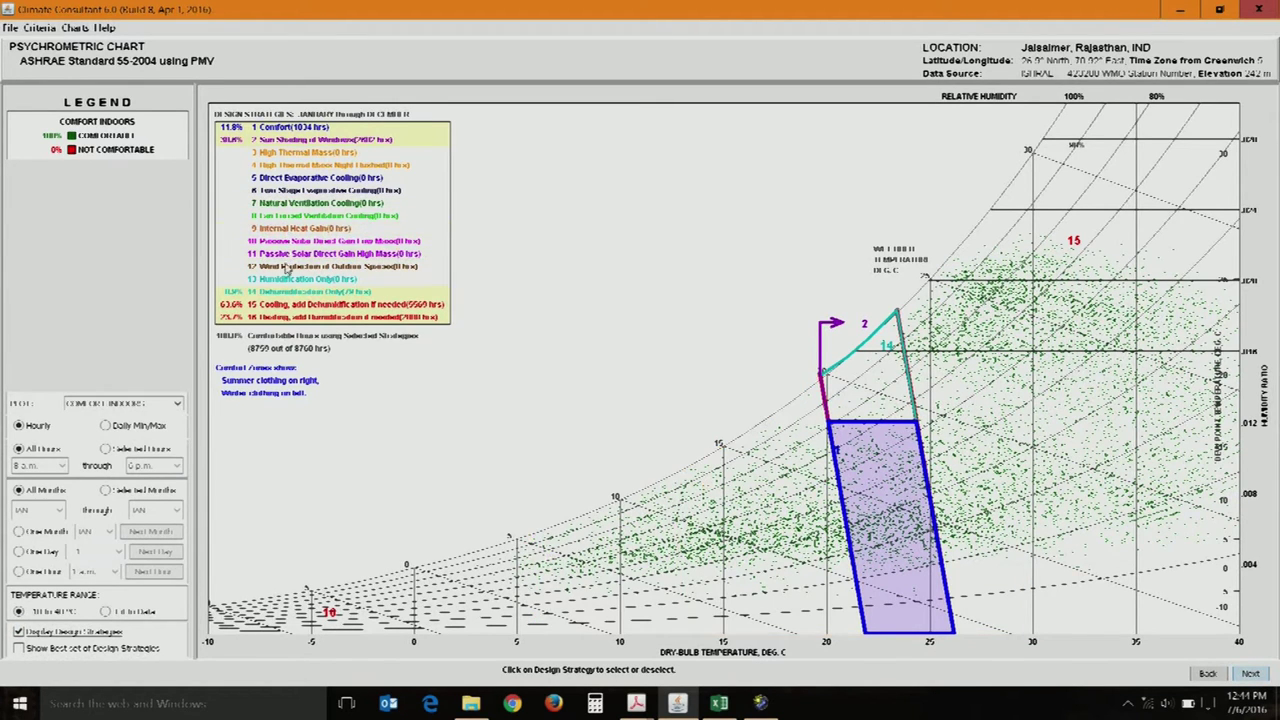
click(287, 305)
click(290, 318)
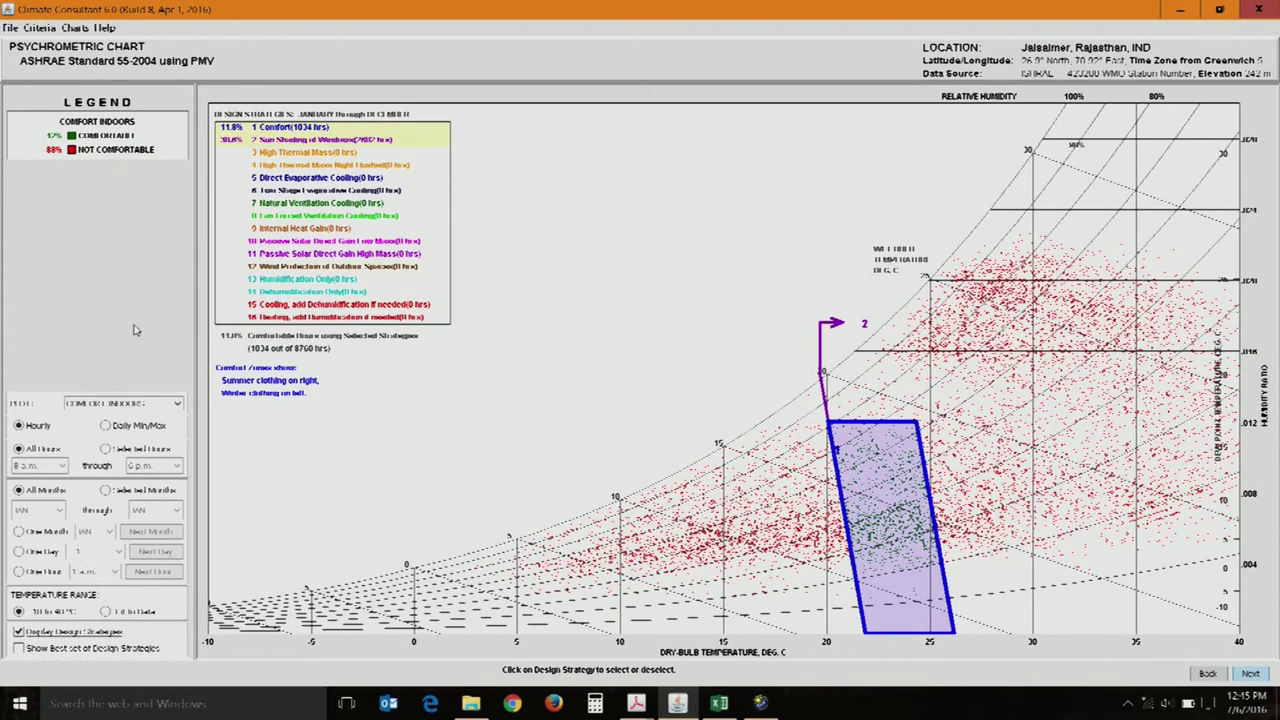
Compare High Thermal Mass with High Thermal Mass Night Flushed, keeping only the night-flushed one selected
click(331, 155)
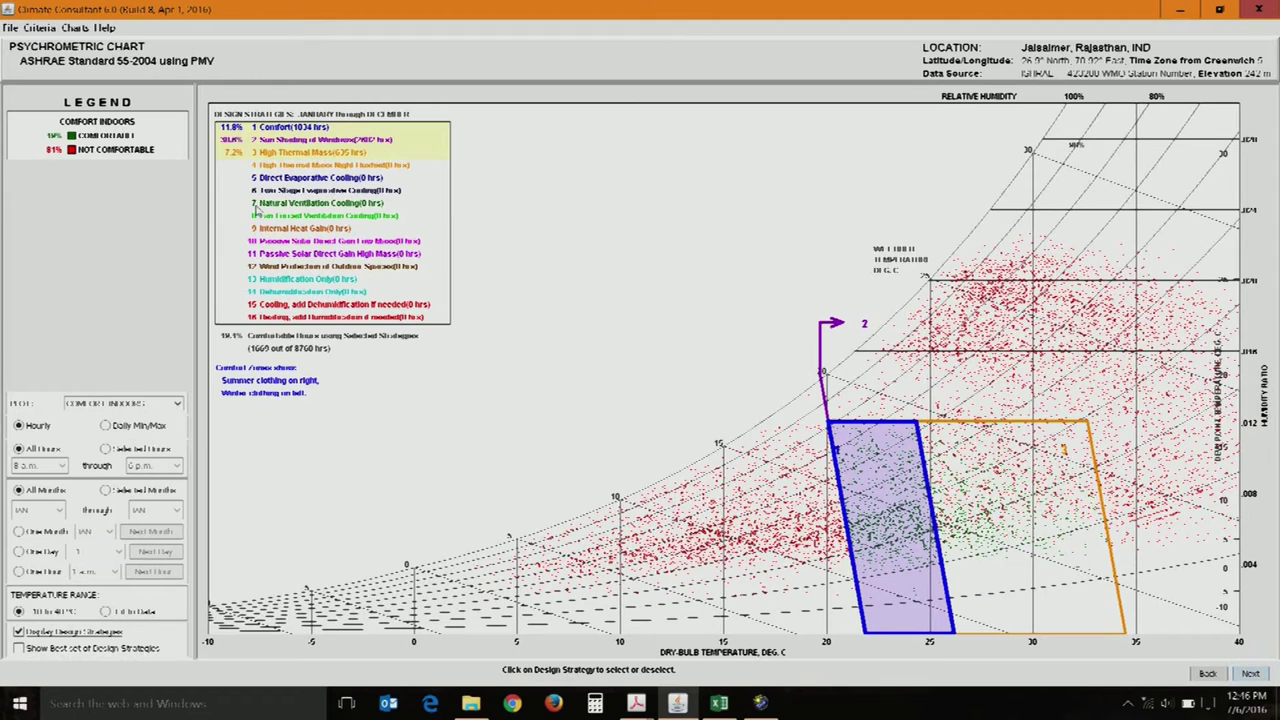
click(302, 153)
click(296, 165)
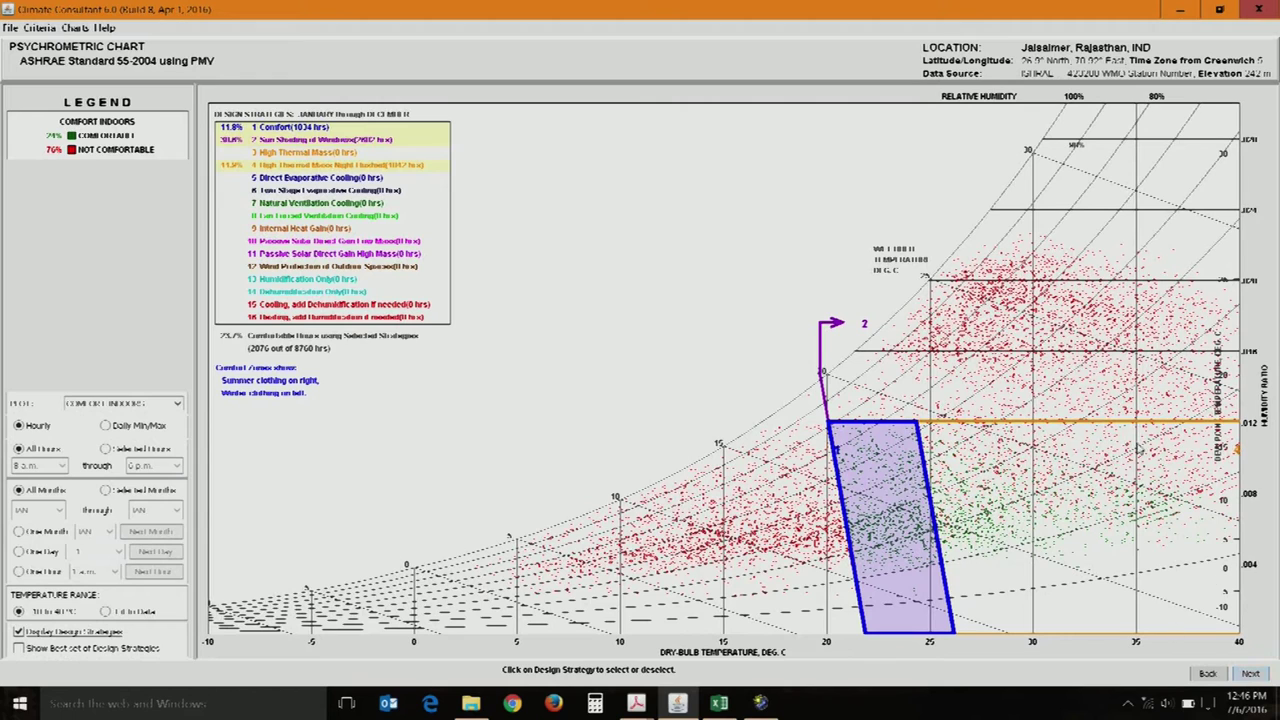
click(325, 153)
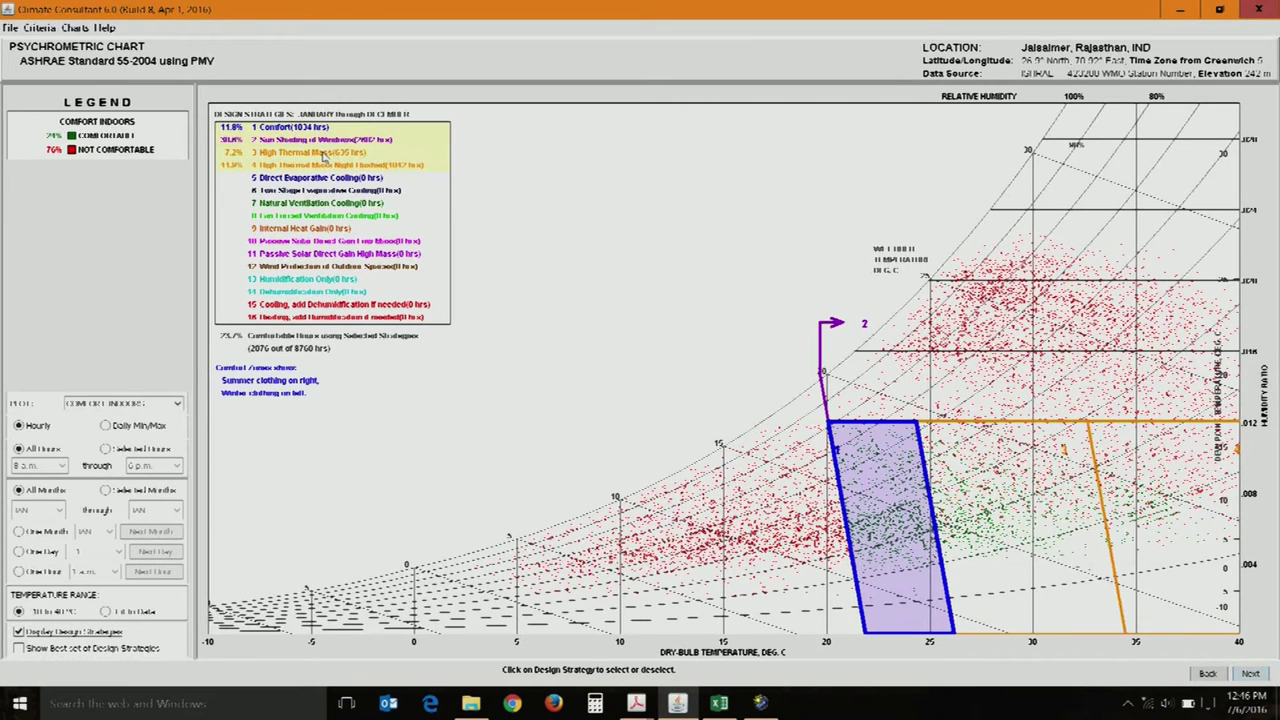
click(325, 153)
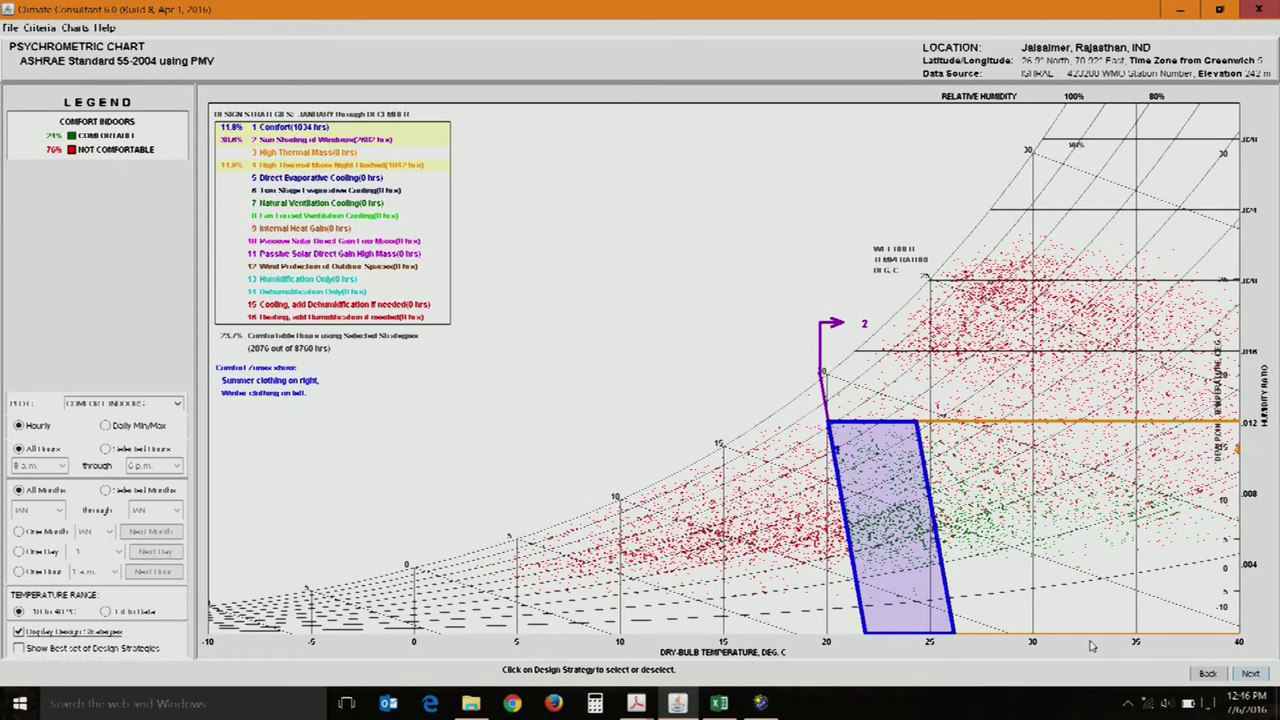
Try Natural Ventilation Cooling and Fan-Forced Ventilation Cooling in turn instead of the night-flushed thermal mass, and reselect the night-flushed strategy
click(380, 167)
click(332, 207)
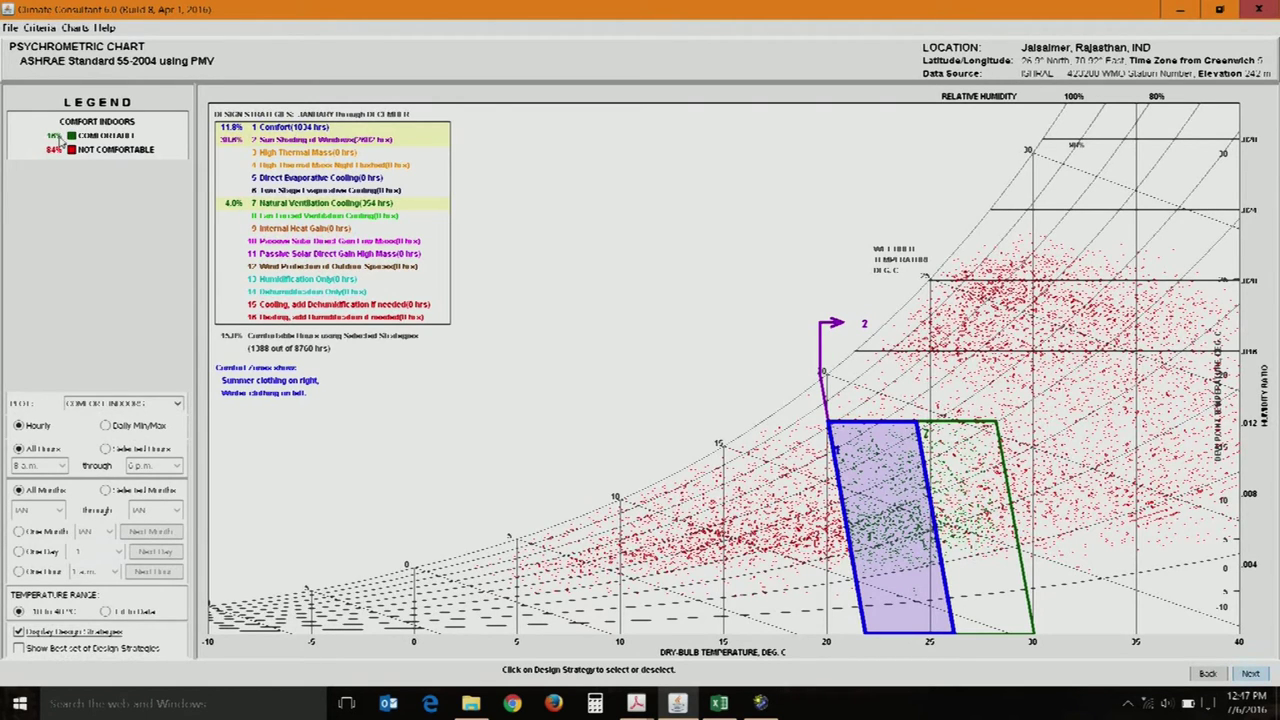
click(270, 207)
click(272, 216)
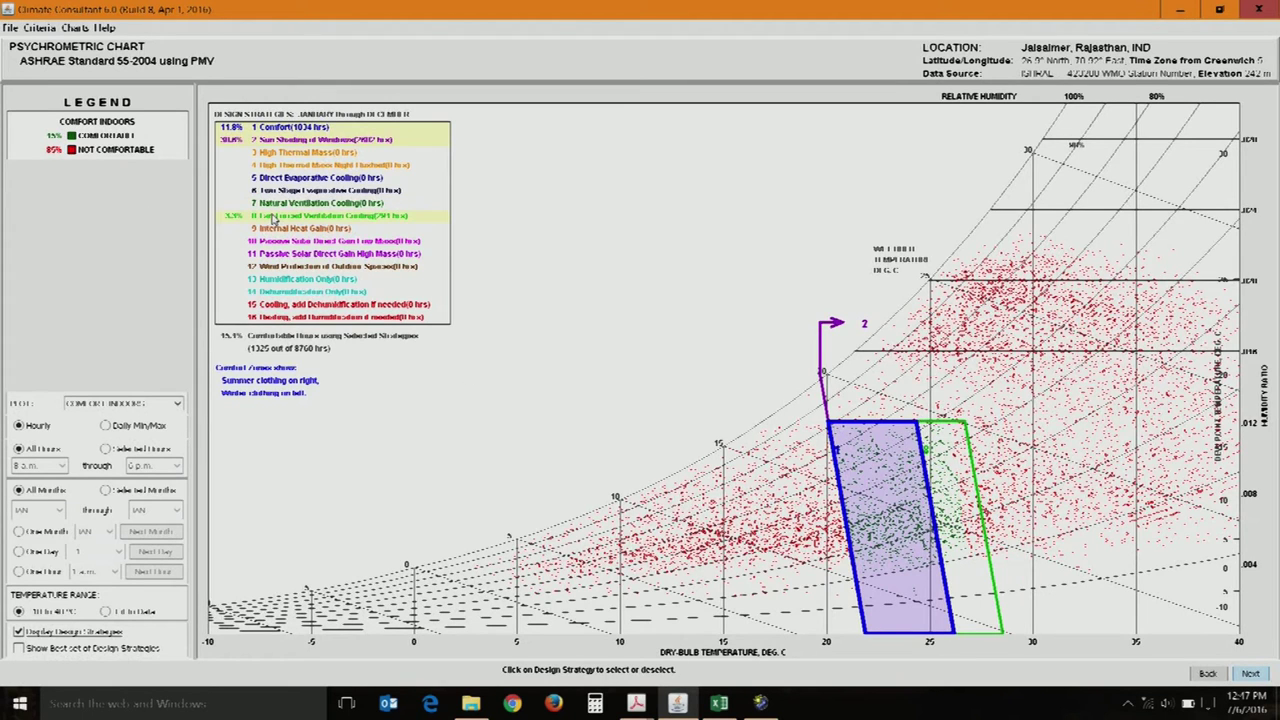
click(274, 217)
click(294, 166)
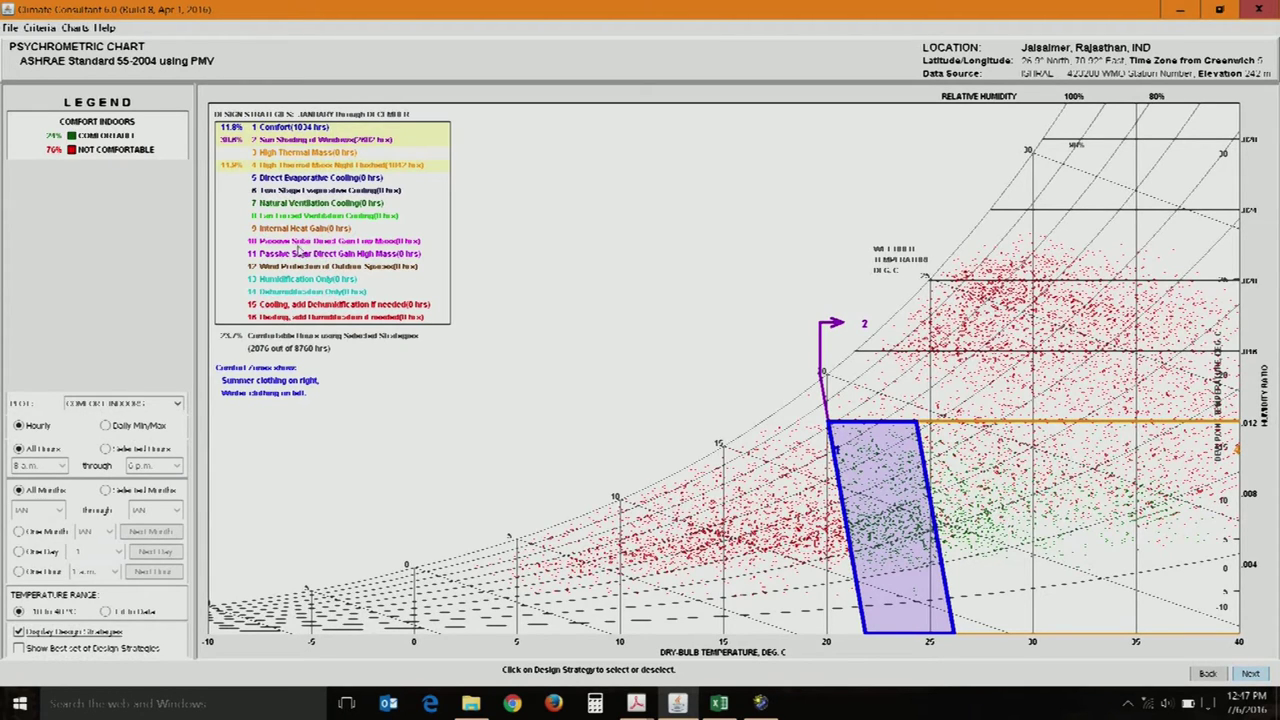
Try Passive Solar Direct Gain Low Mass, replace it with the High Mass version, and add Dehumidification Only
click(298, 244)
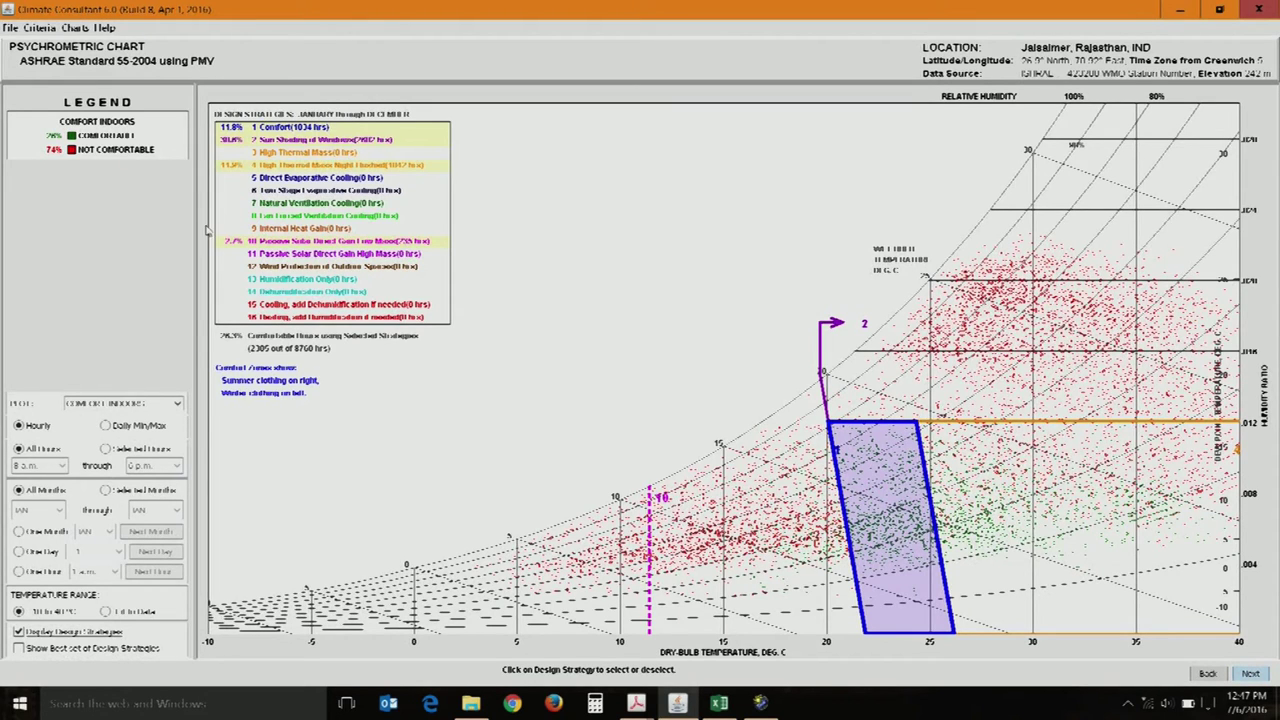
click(277, 242)
click(287, 255)
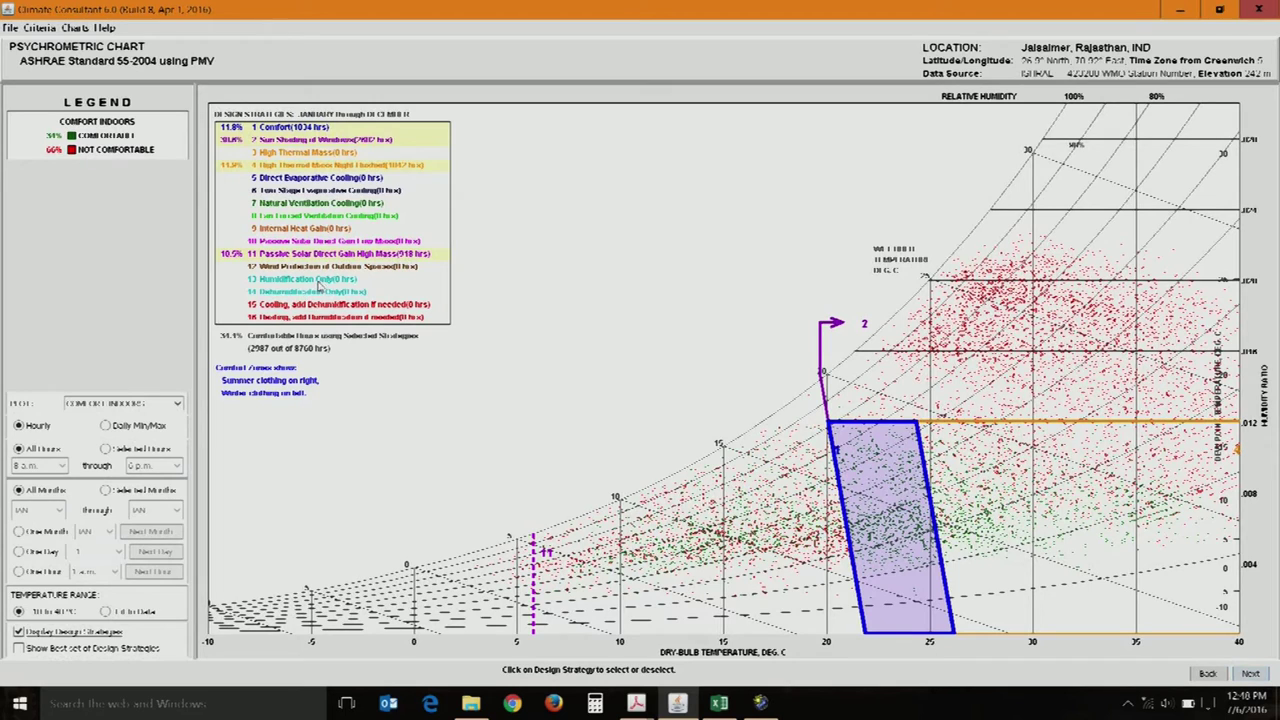
click(318, 292)
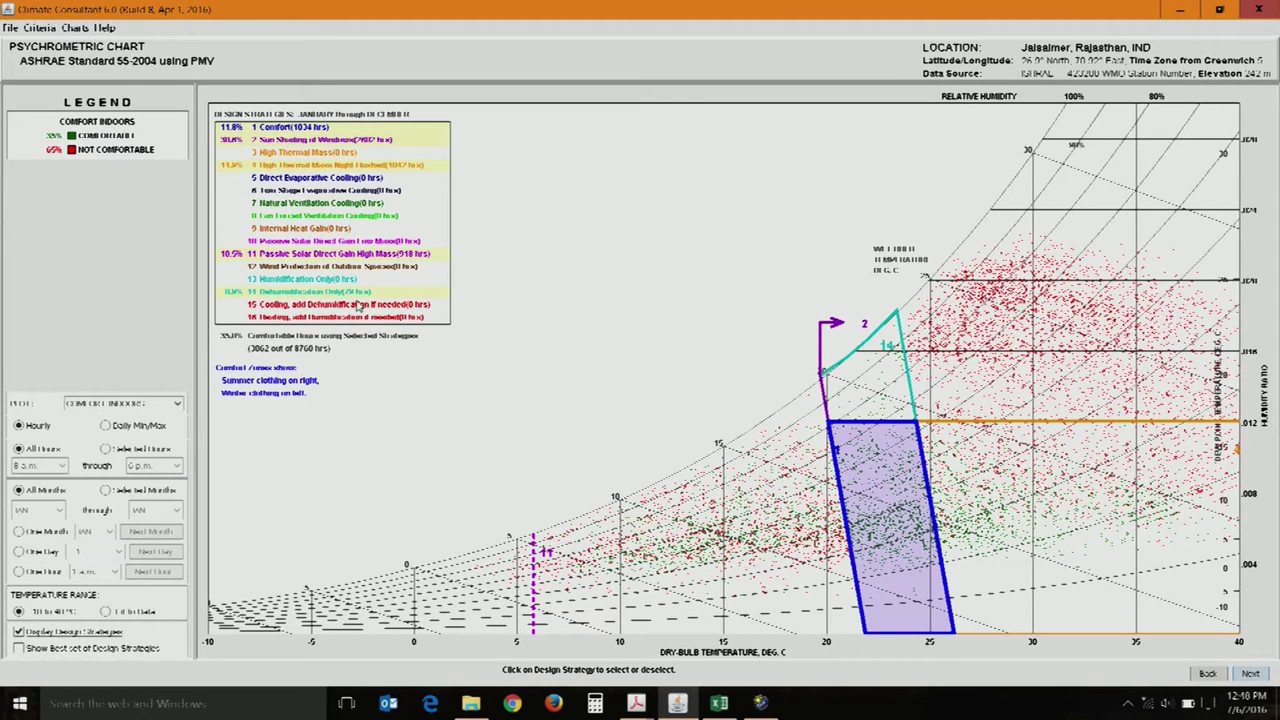
Replace Dehumidification Only with Cooling, add Dehumidification if needed, and show the best set of design strategies
click(338, 292)
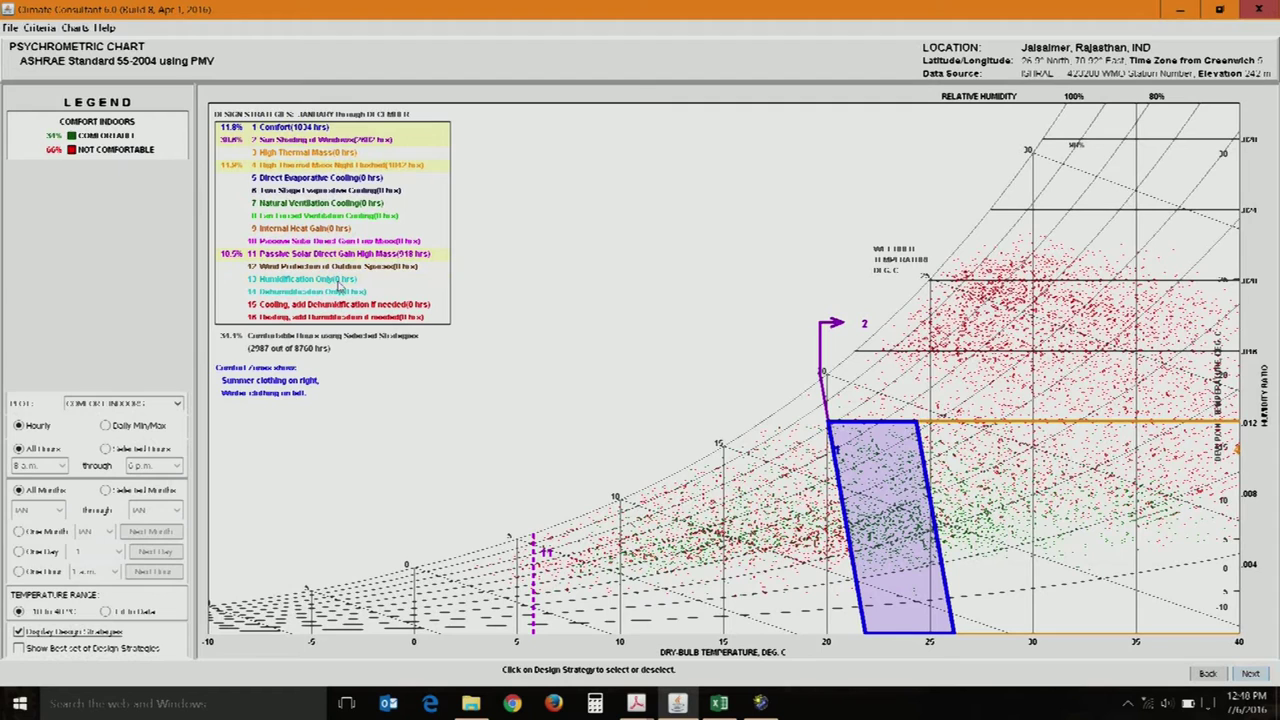
click(340, 304)
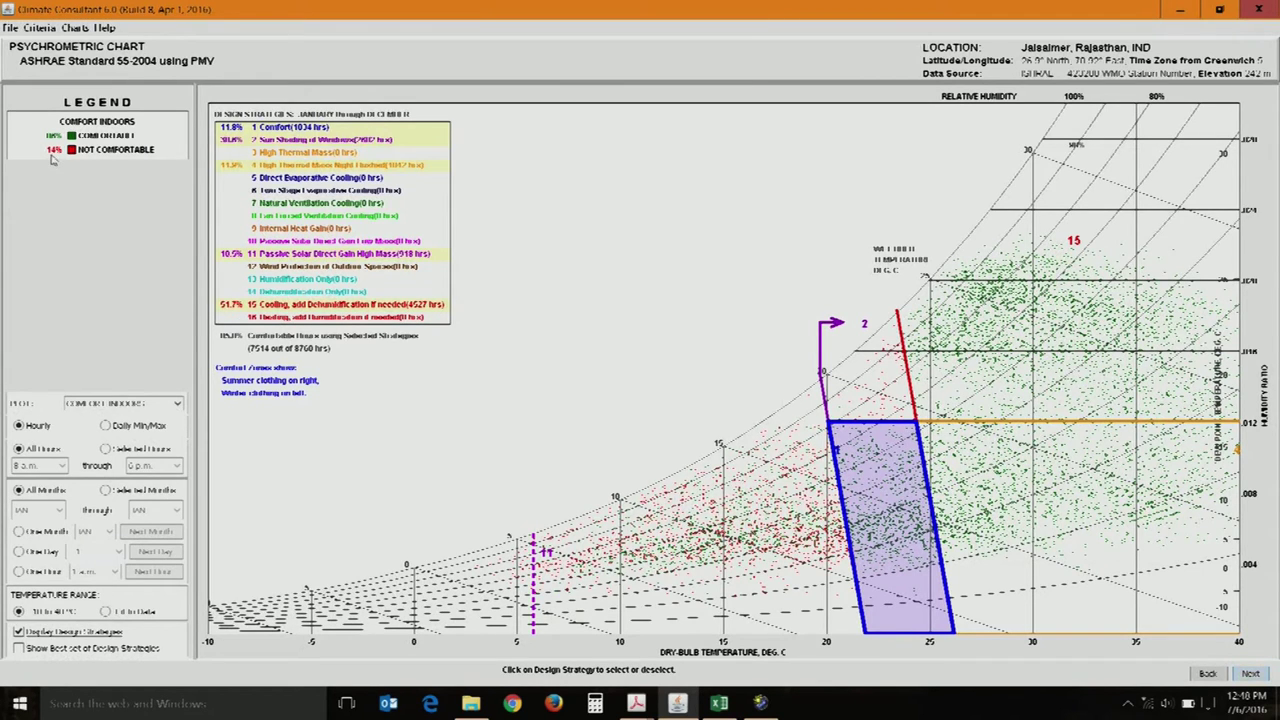
click(74, 650)
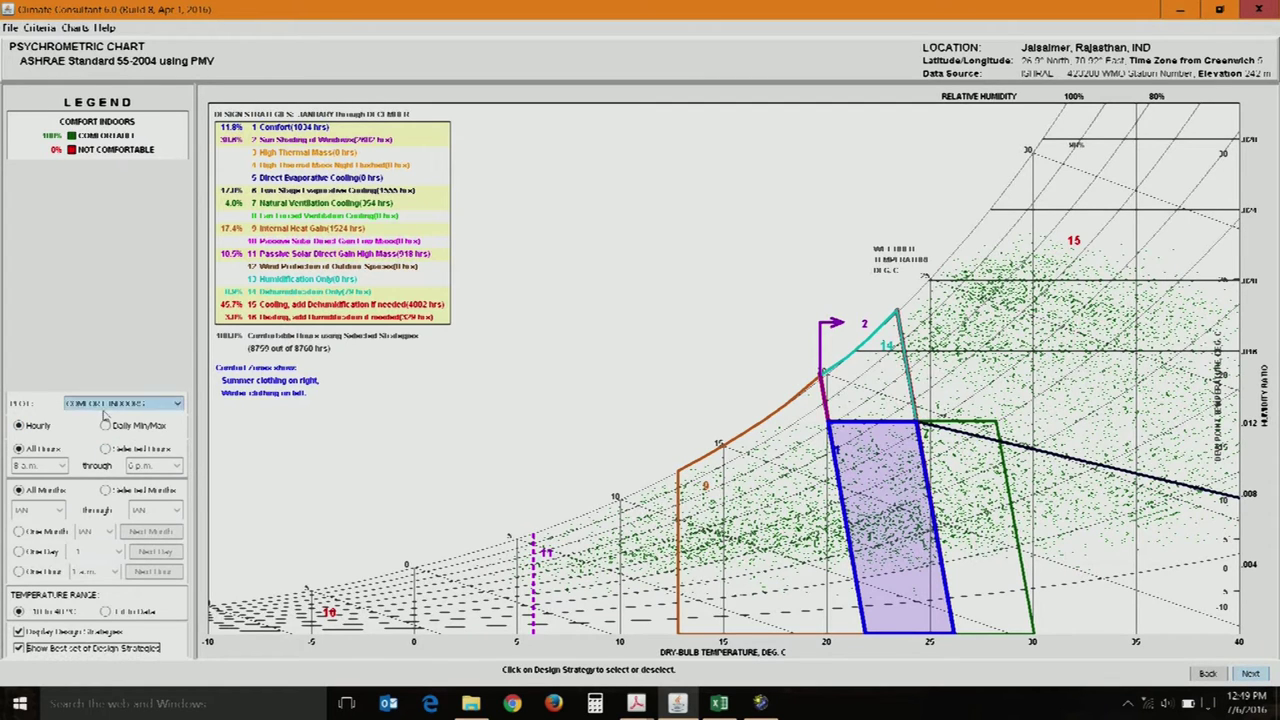
Limit the psychrometric chart to the selected hours of 8 a.m. through 6 p.m
click(105, 449)
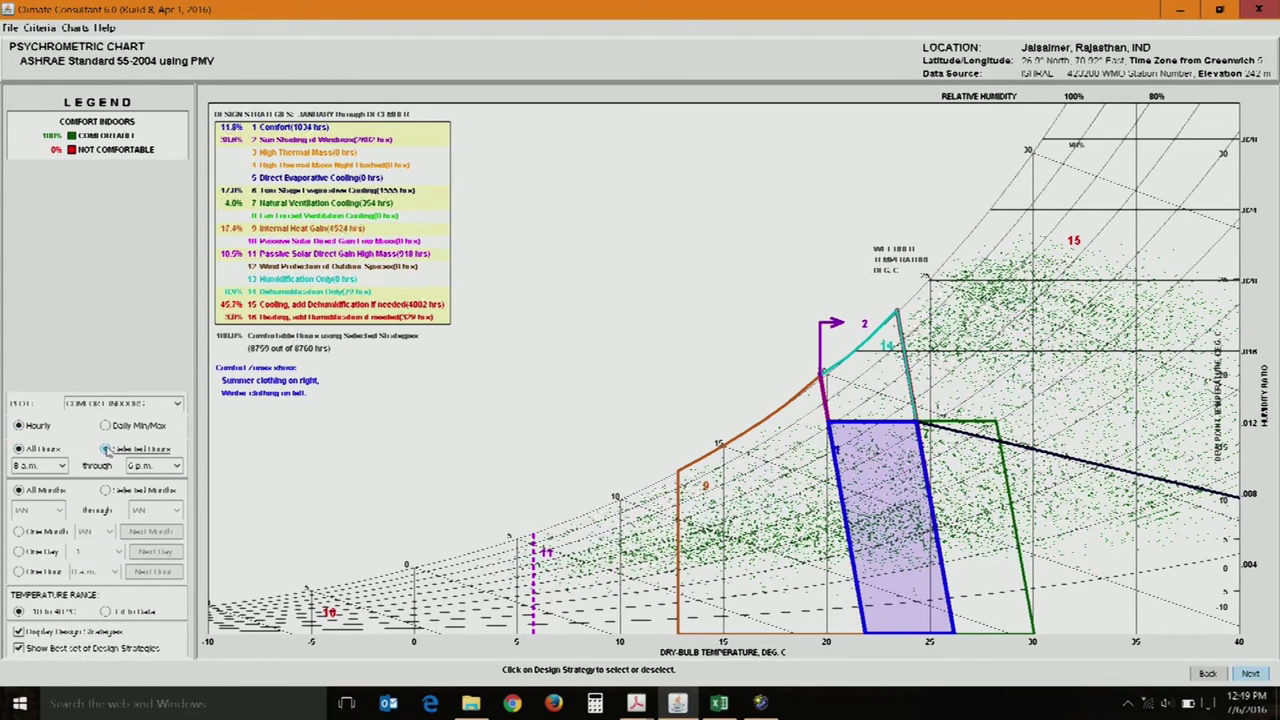
click(61, 467)
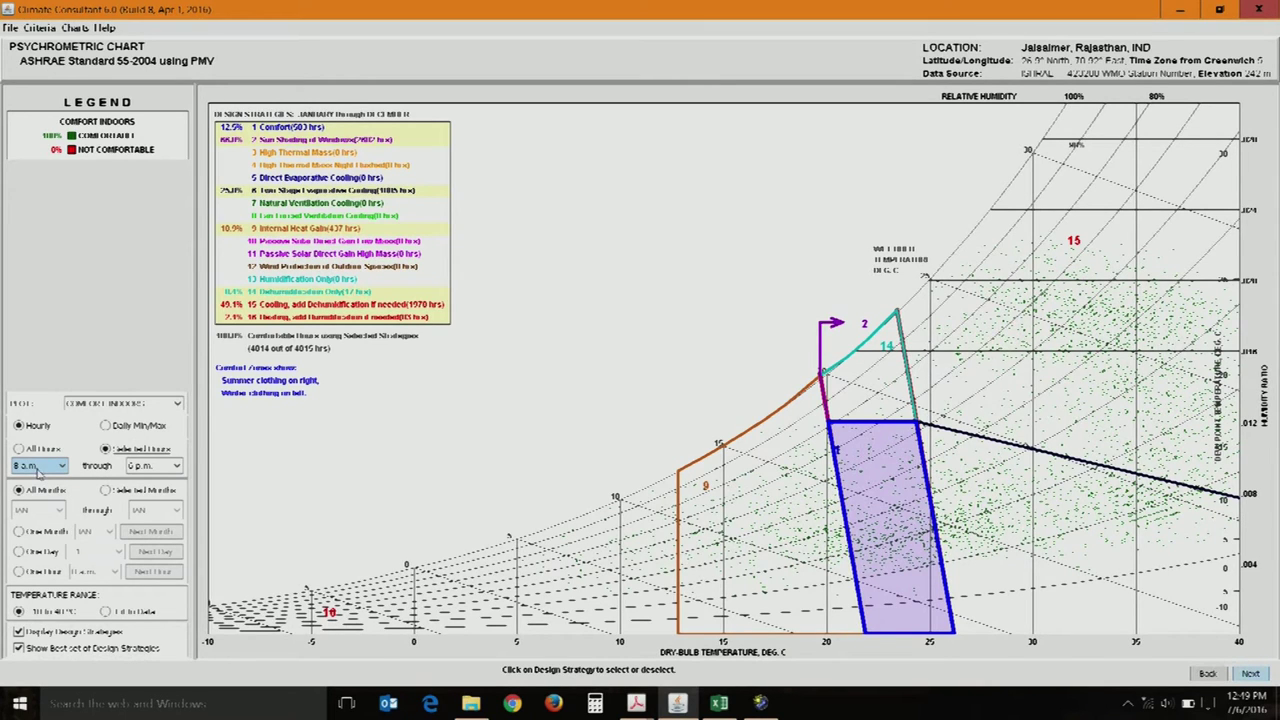
click(135, 467)
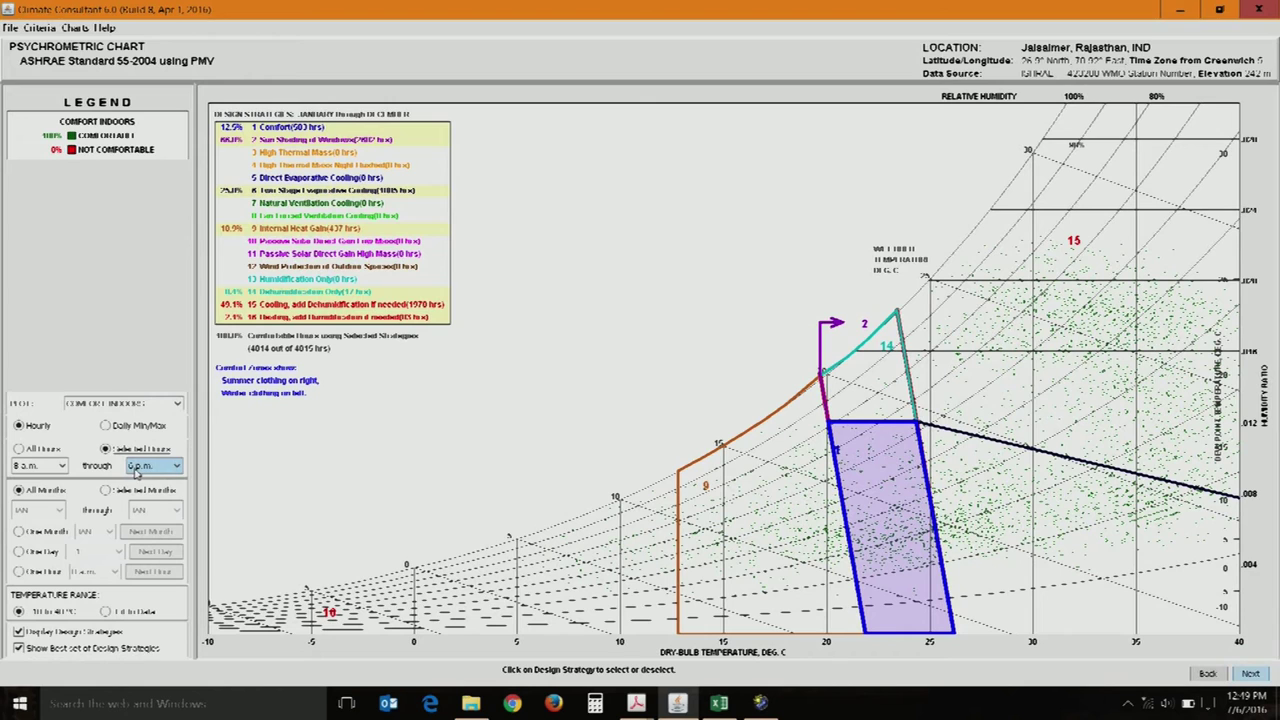
Deselect every strategy of the daytime best set except Comfort and Sun Shading of Windows
click(281, 292)
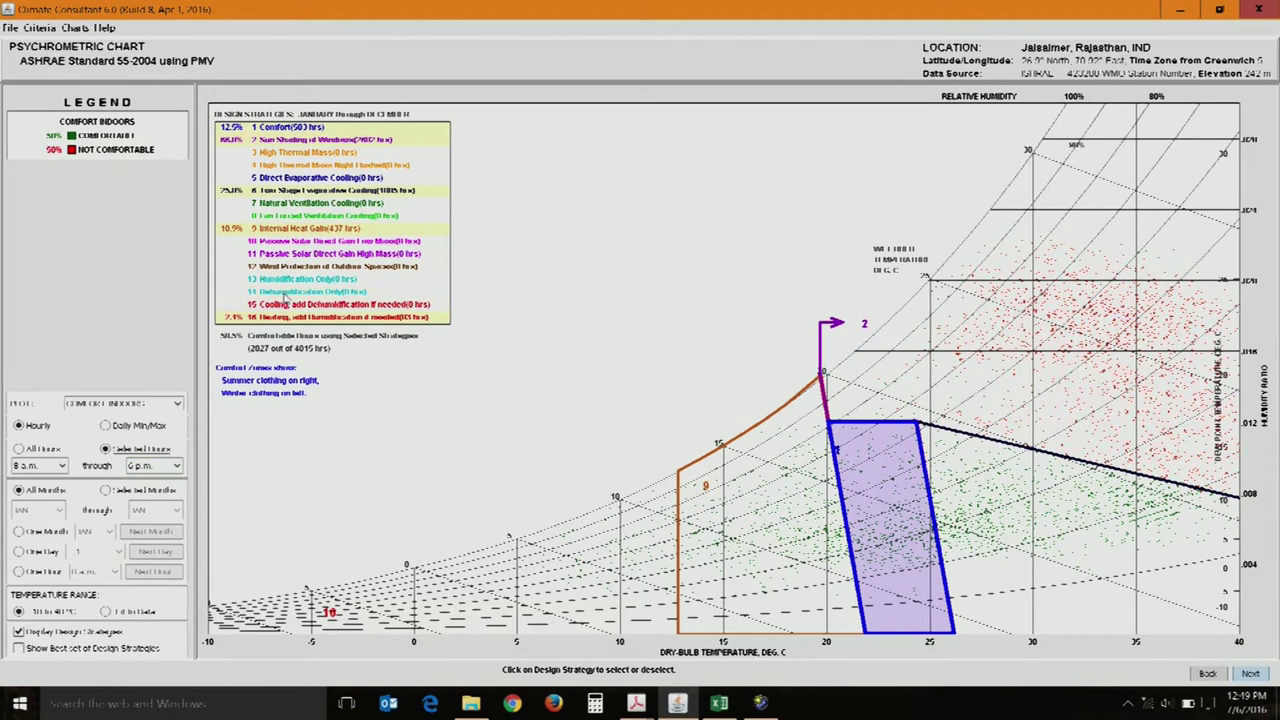
click(289, 216)
click(289, 216)
click(290, 228)
click(289, 190)
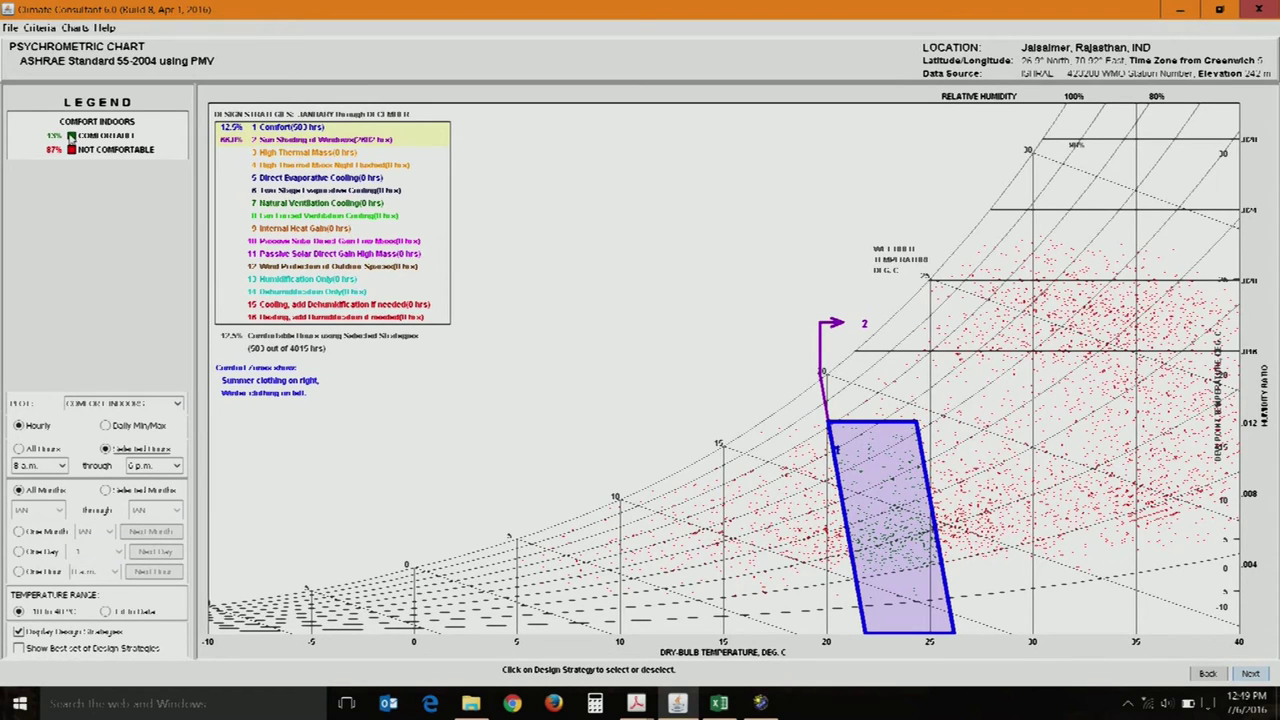
Try High Thermal Mass for the daytime hours and replace it with High Thermal Mass Night Flushed
click(305, 155)
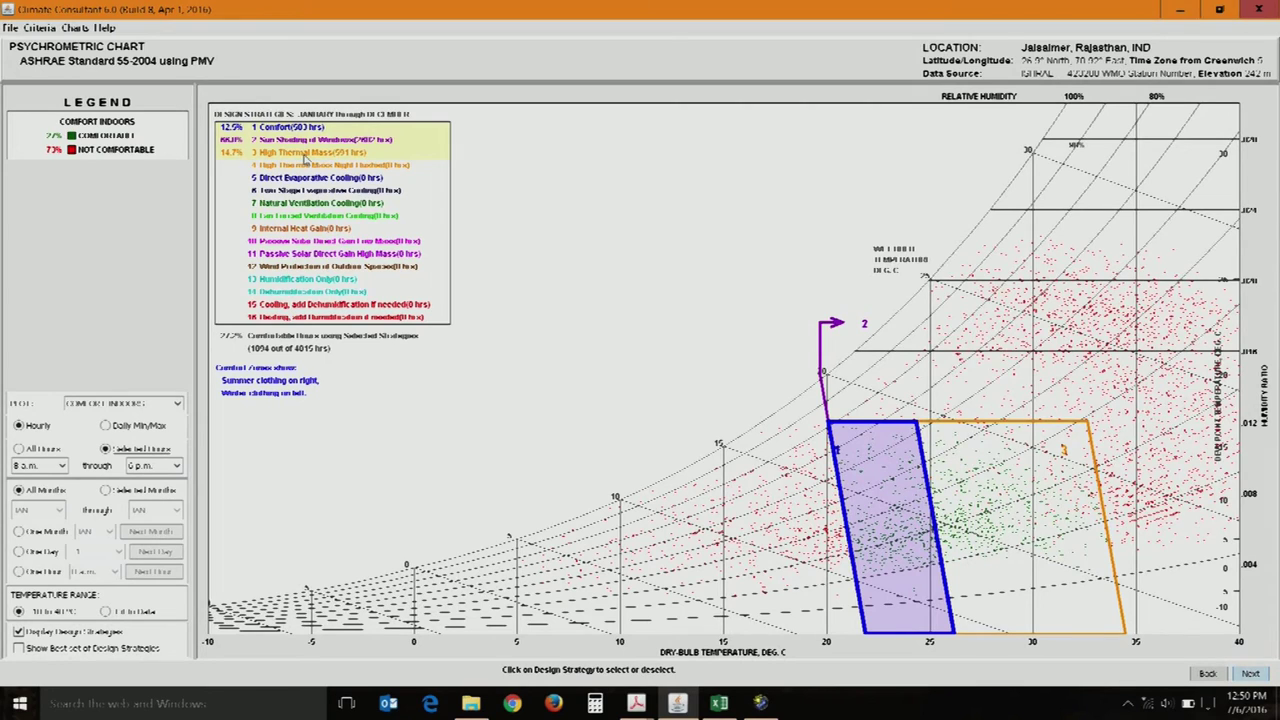
click(305, 154)
click(306, 166)
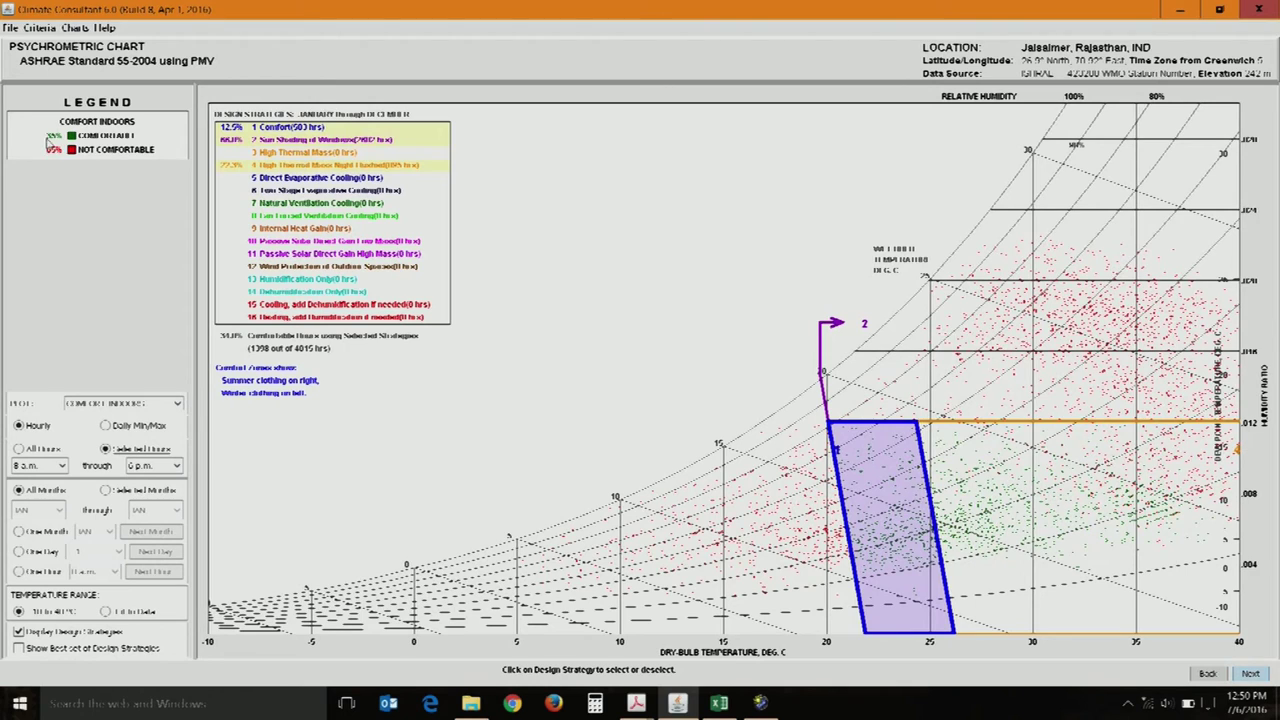
Test Dehumidification Only, deselect it, and add Internal Heat Gain, Passive Solar Direct Gain Low Mass, and Cooling, add Dehumidification if needed
click(297, 297)
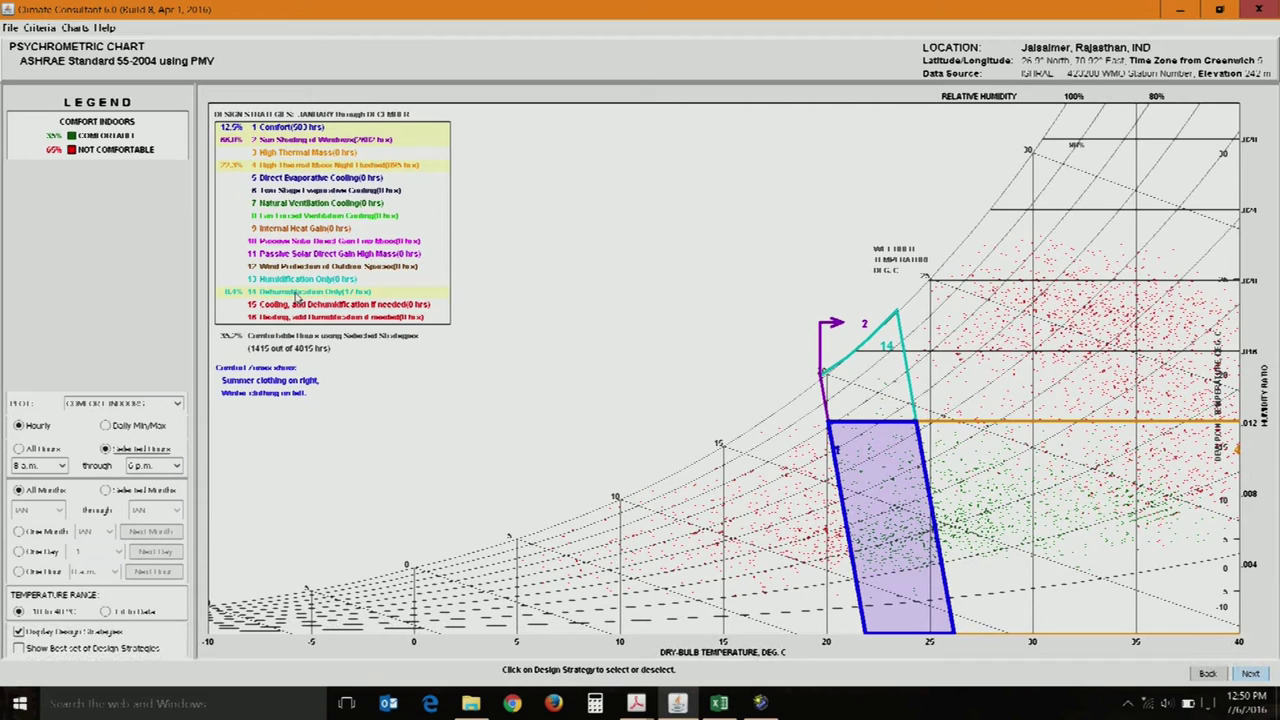
click(317, 291)
click(313, 232)
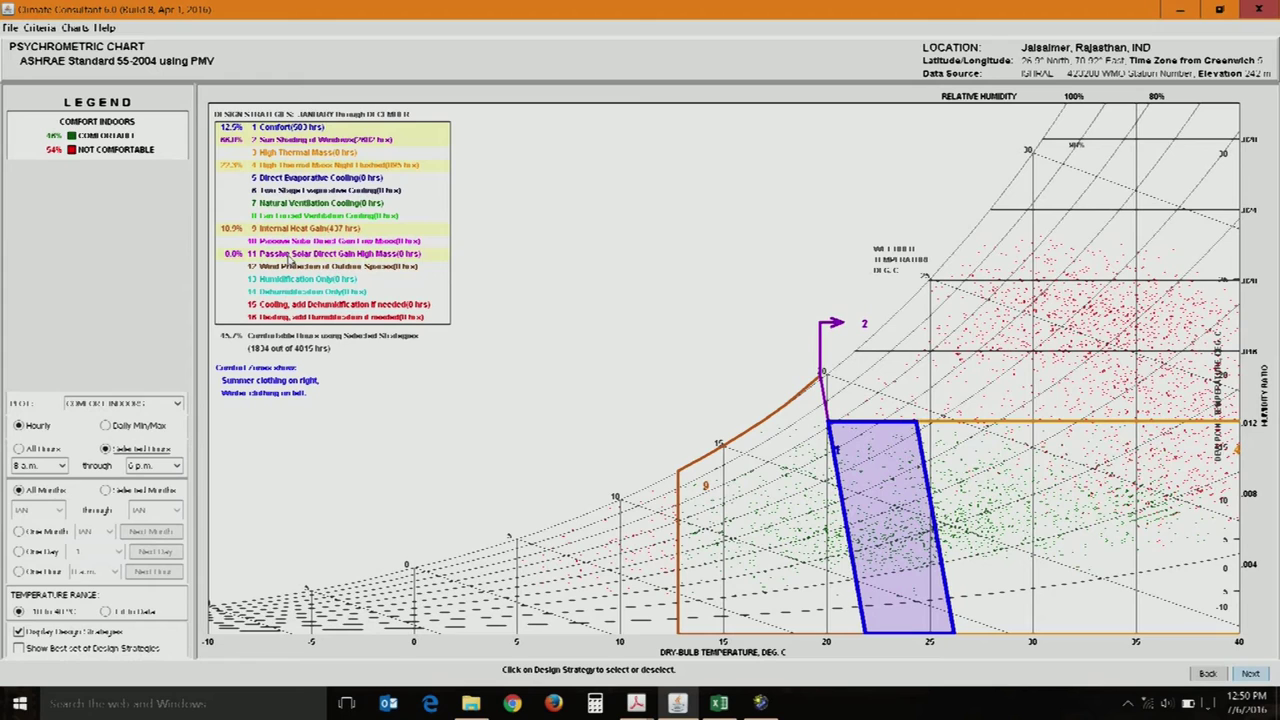
click(303, 243)
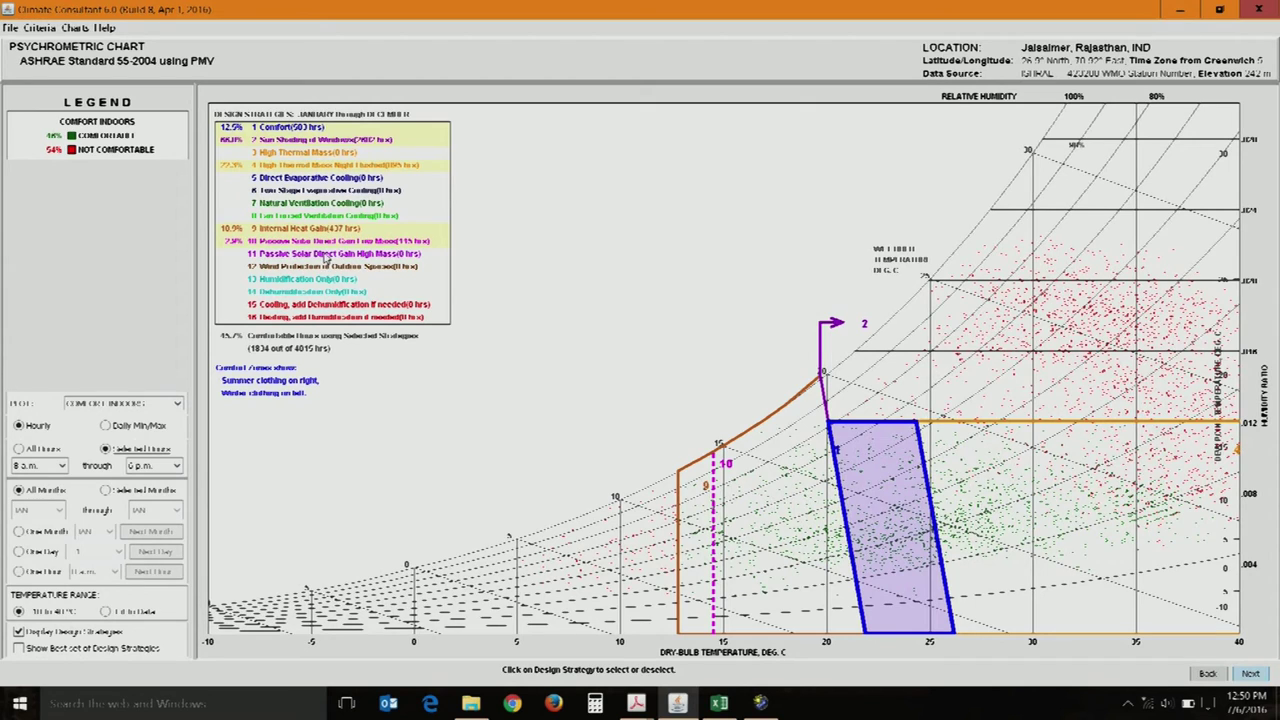
click(322, 306)
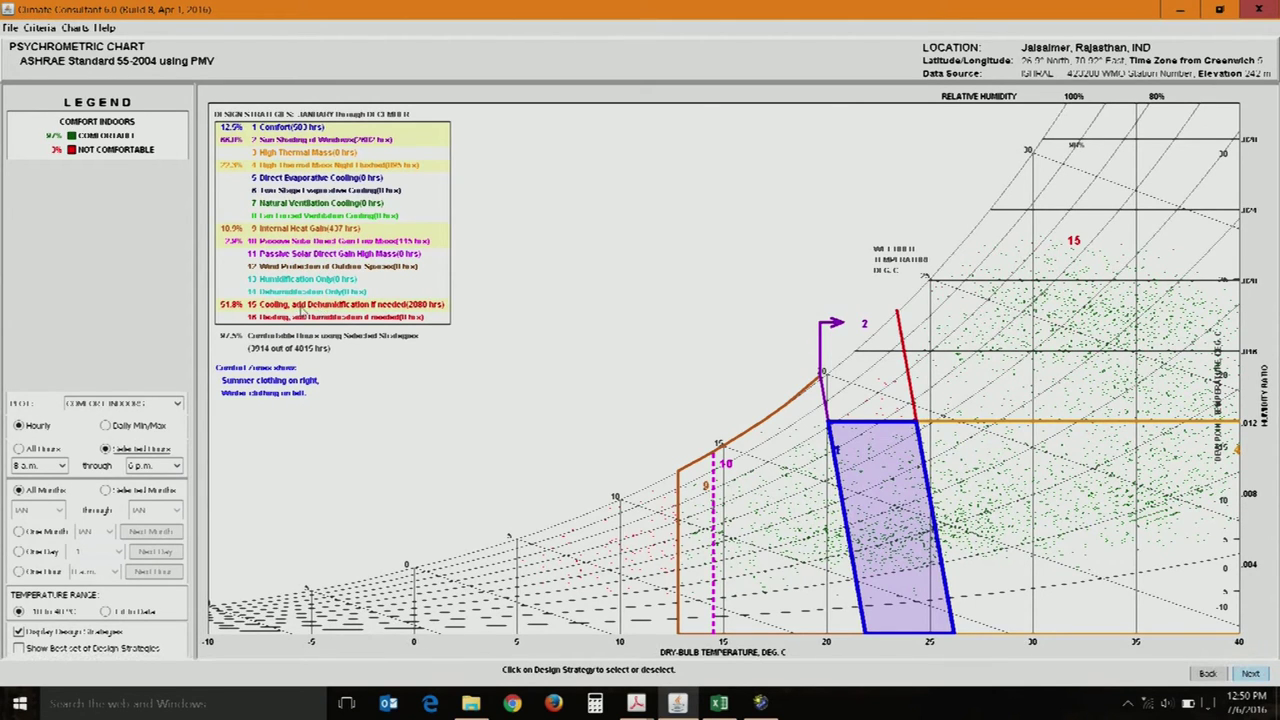
Show the best set of design strategies and change the selected hours to 9 p.m. through 6 a.m
click(88, 648)
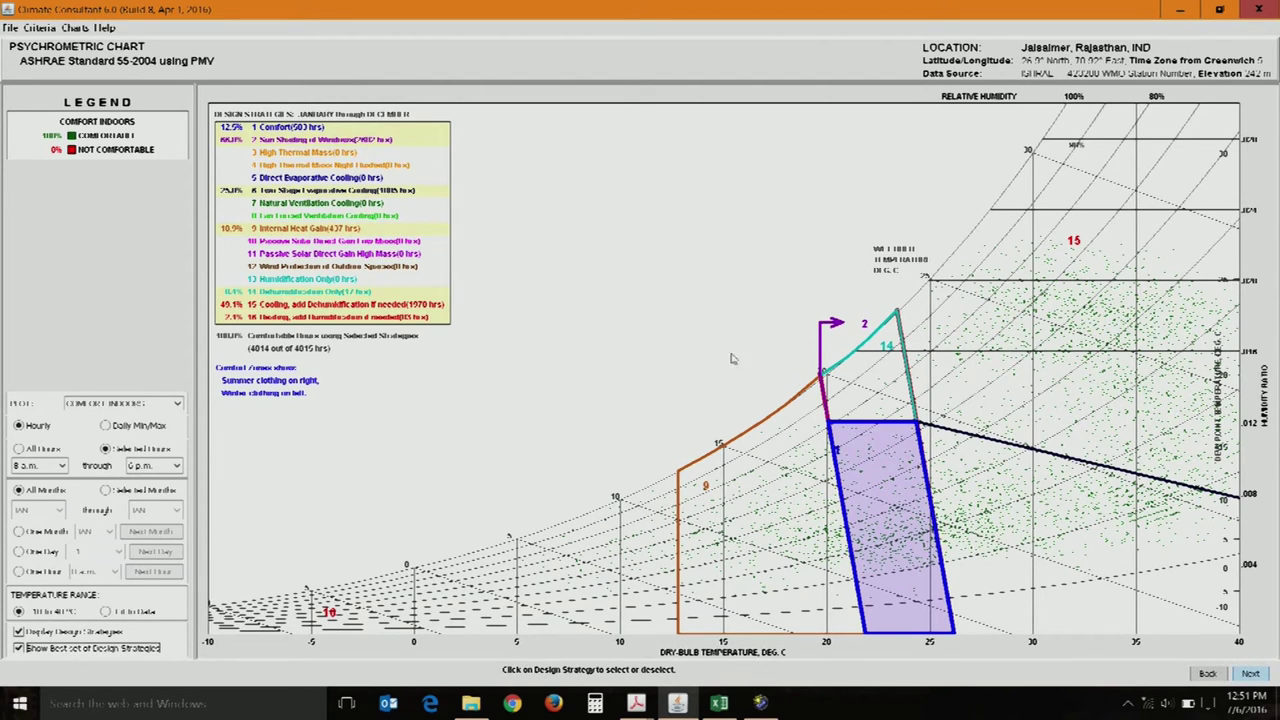
click(57, 468)
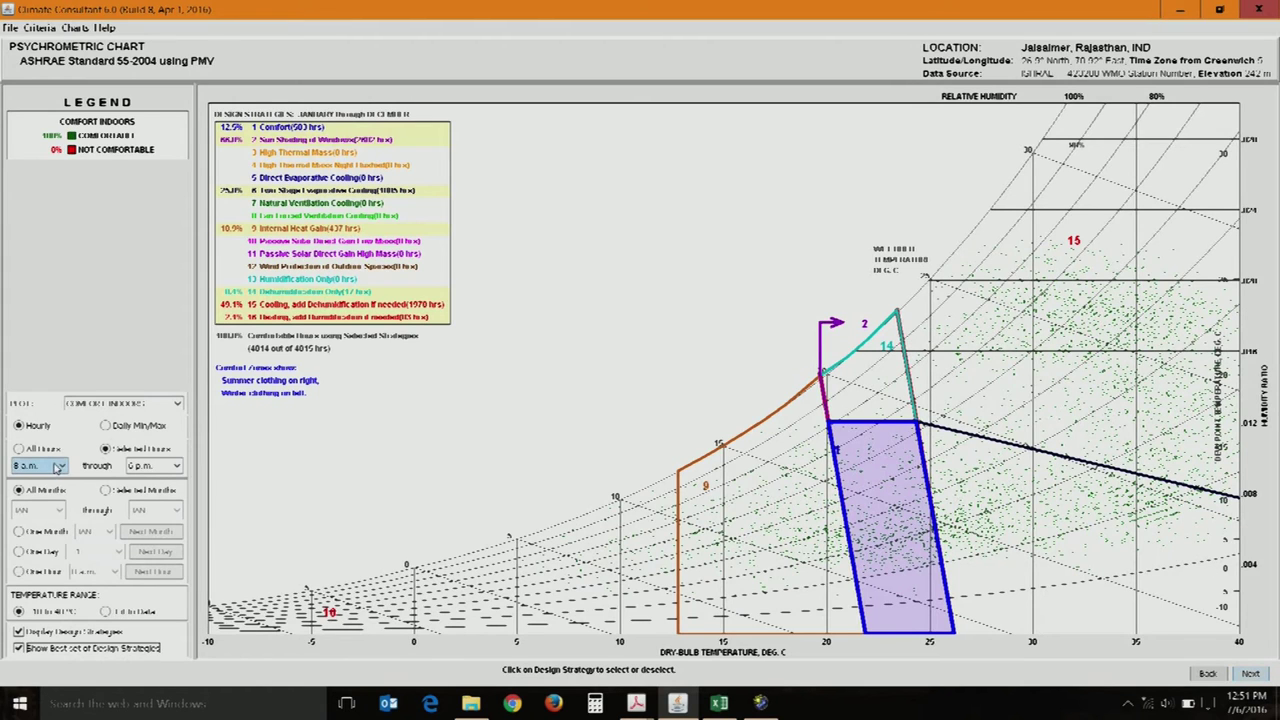
click(57, 468)
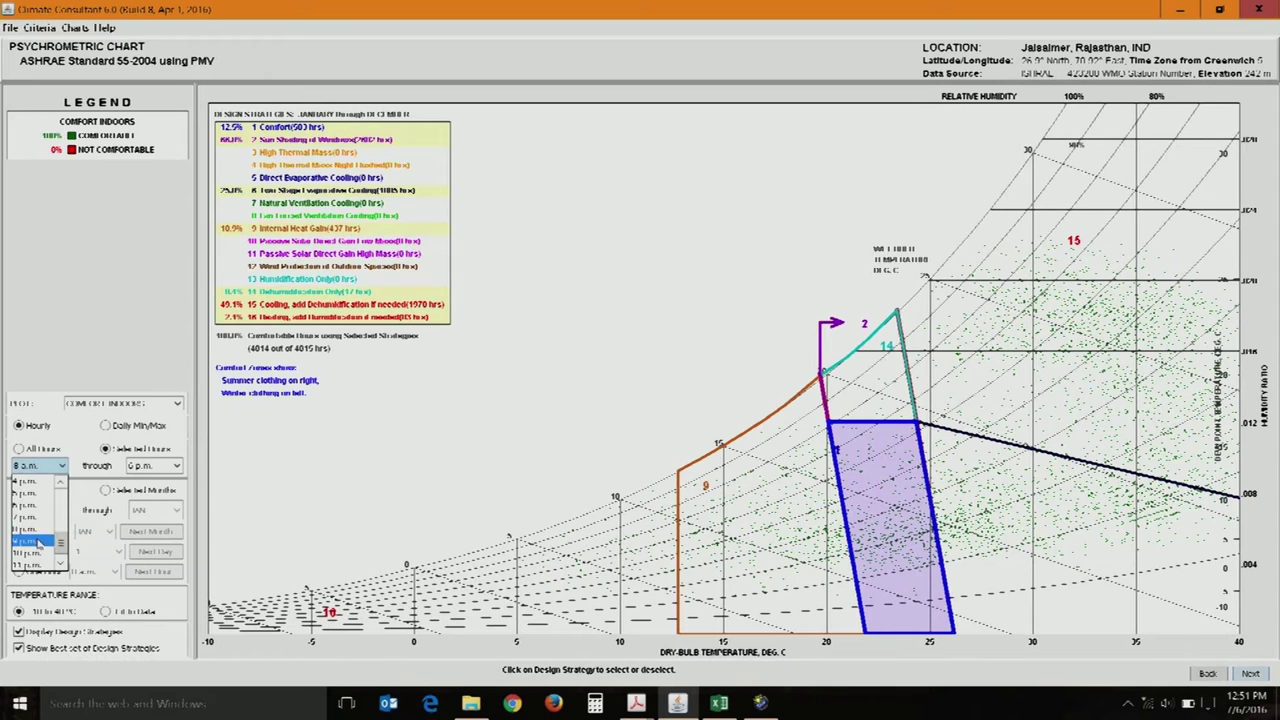
click(41, 541)
click(145, 466)
scroll(143, 490, up, 2)
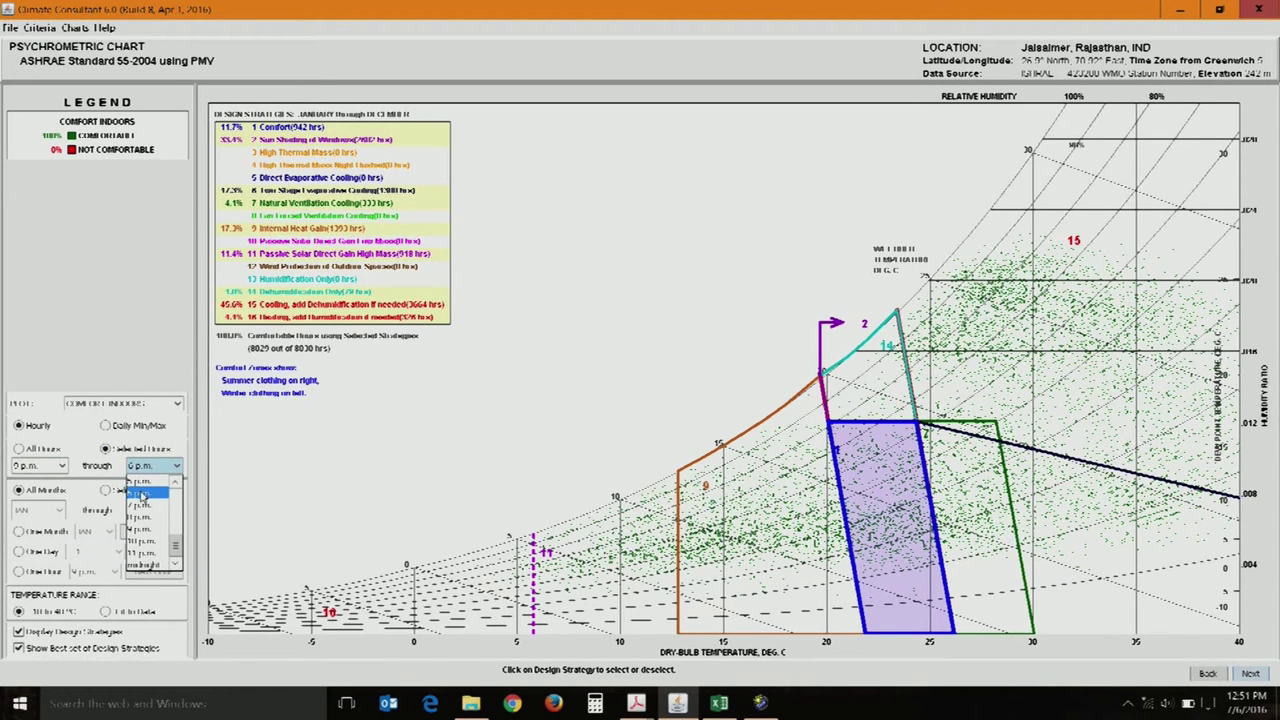
scroll(143, 527, up, 5)
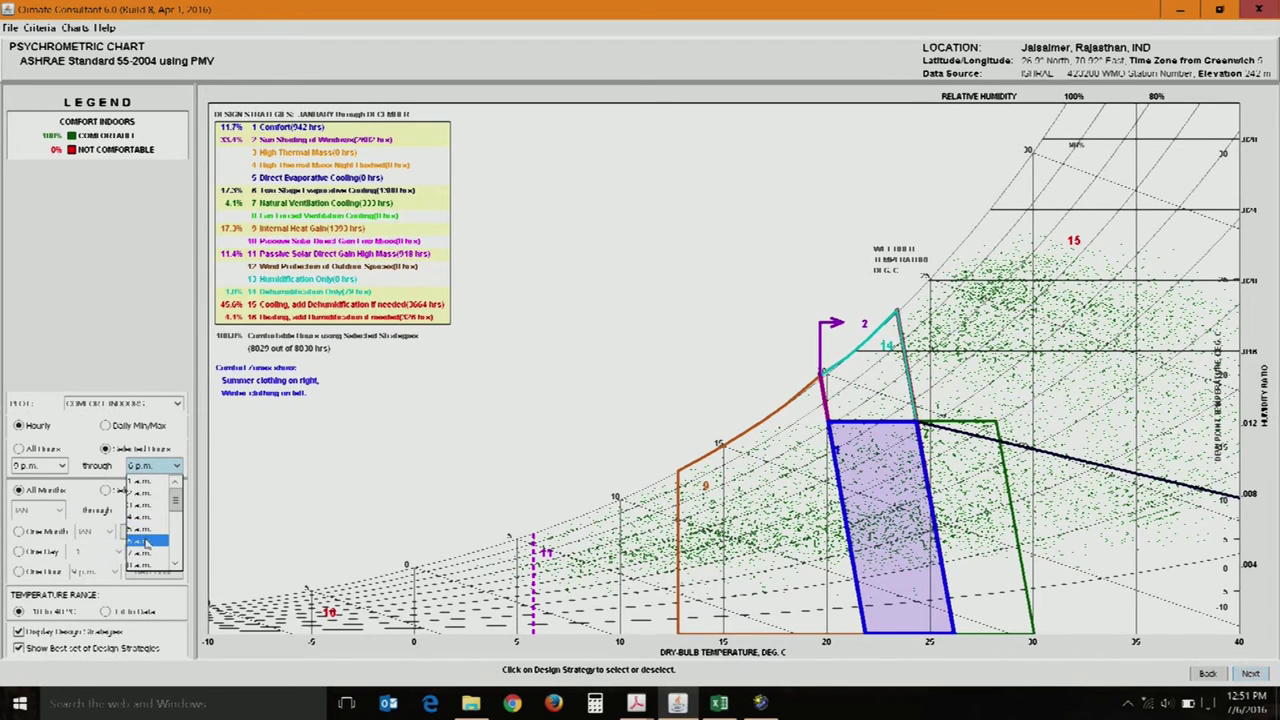
click(146, 542)
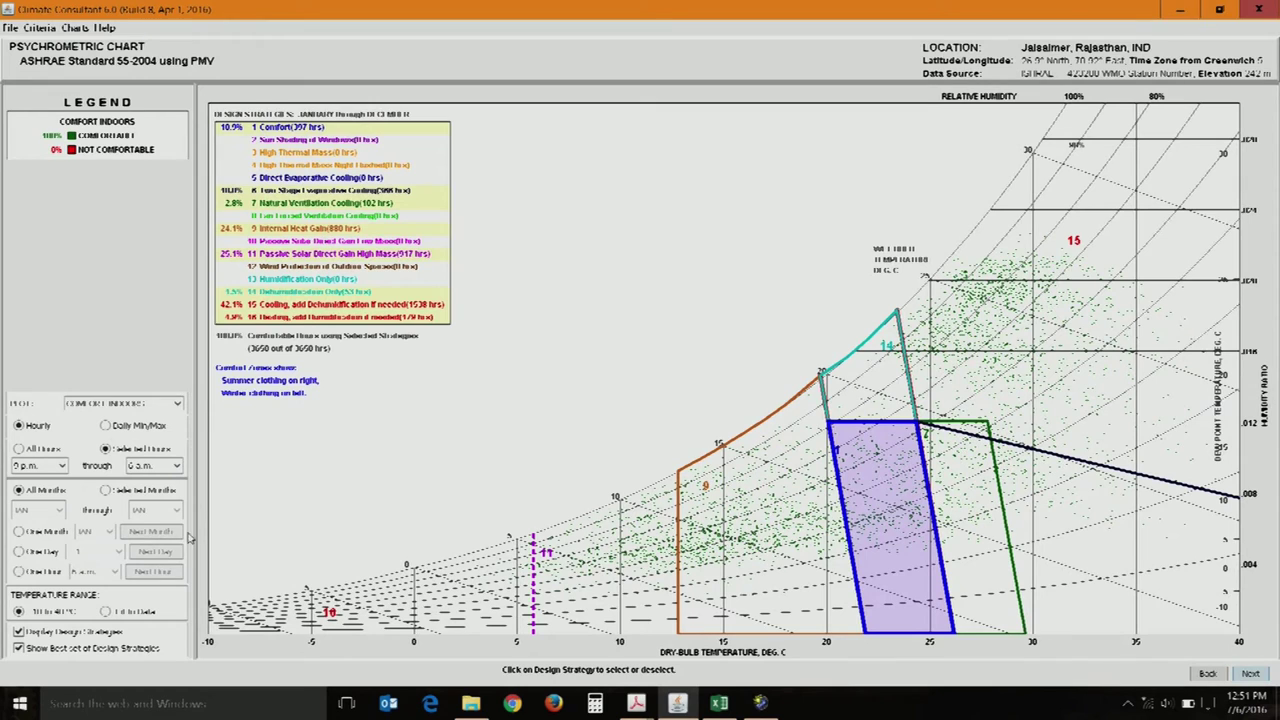
Deselect all design strategies of the night-time best set except Comfort
click(300, 317)
click(303, 304)
click(306, 291)
click(306, 254)
click(306, 228)
click(312, 203)
click(317, 190)
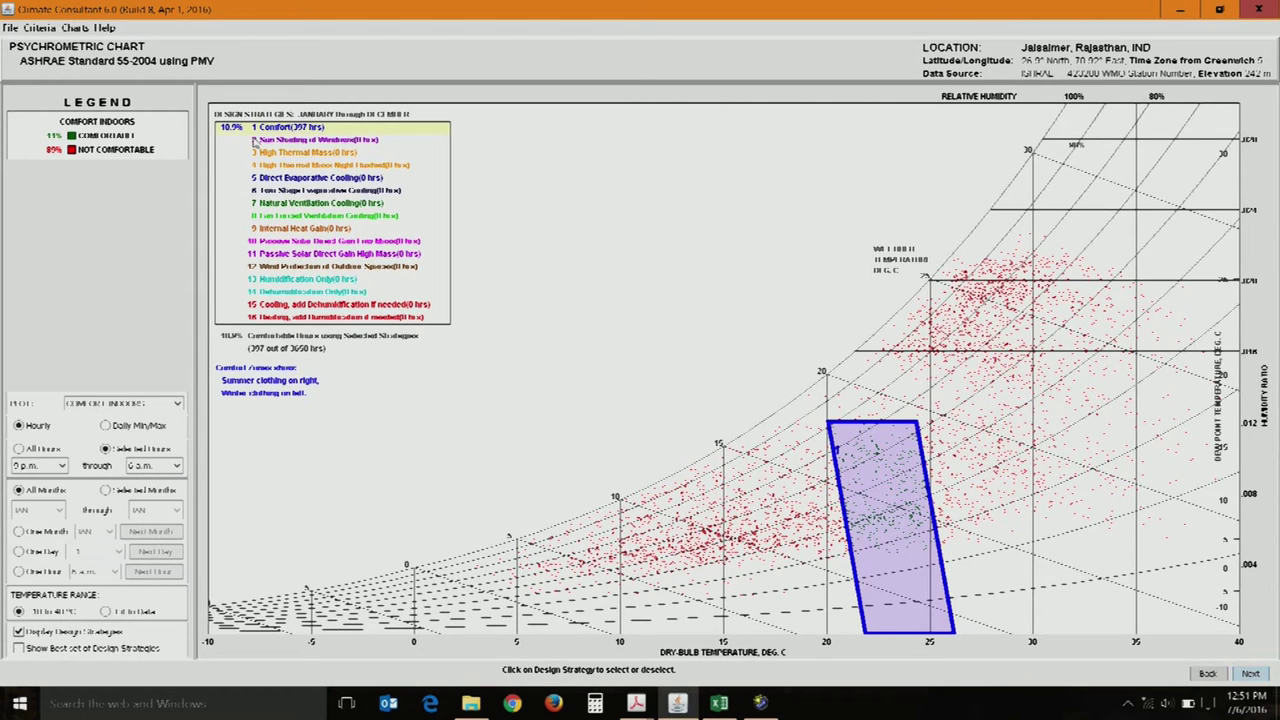
Test night-flushed and plain High Thermal Mass, Direct and Two-Stage Evaporative Cooling, and Natural Ventilation Cooling one at a time, deselecting each
click(288, 166)
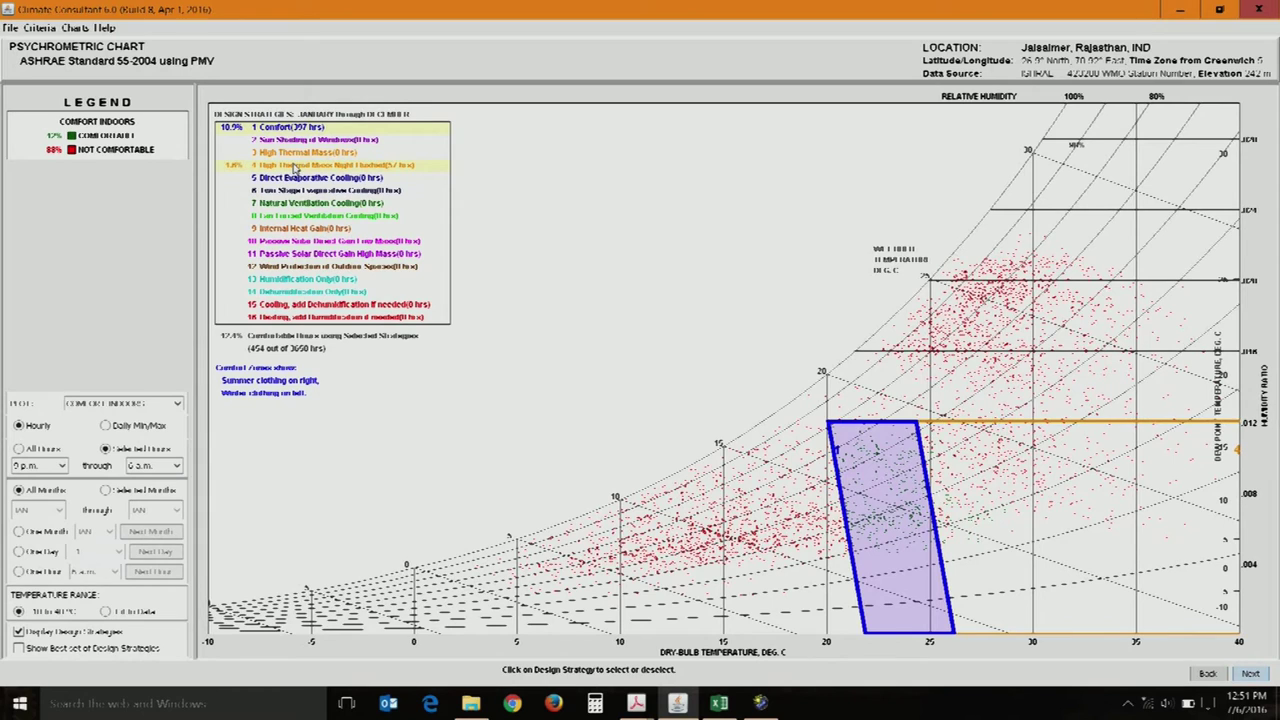
click(296, 168)
click(310, 155)
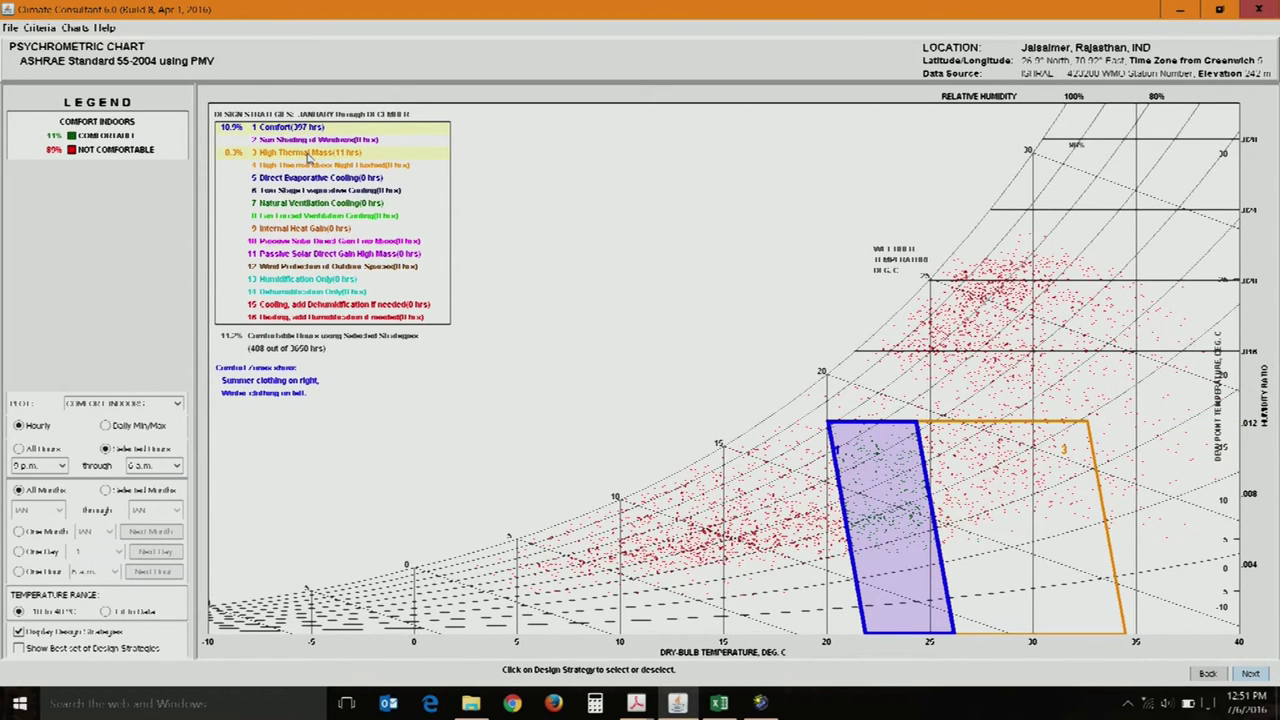
click(310, 157)
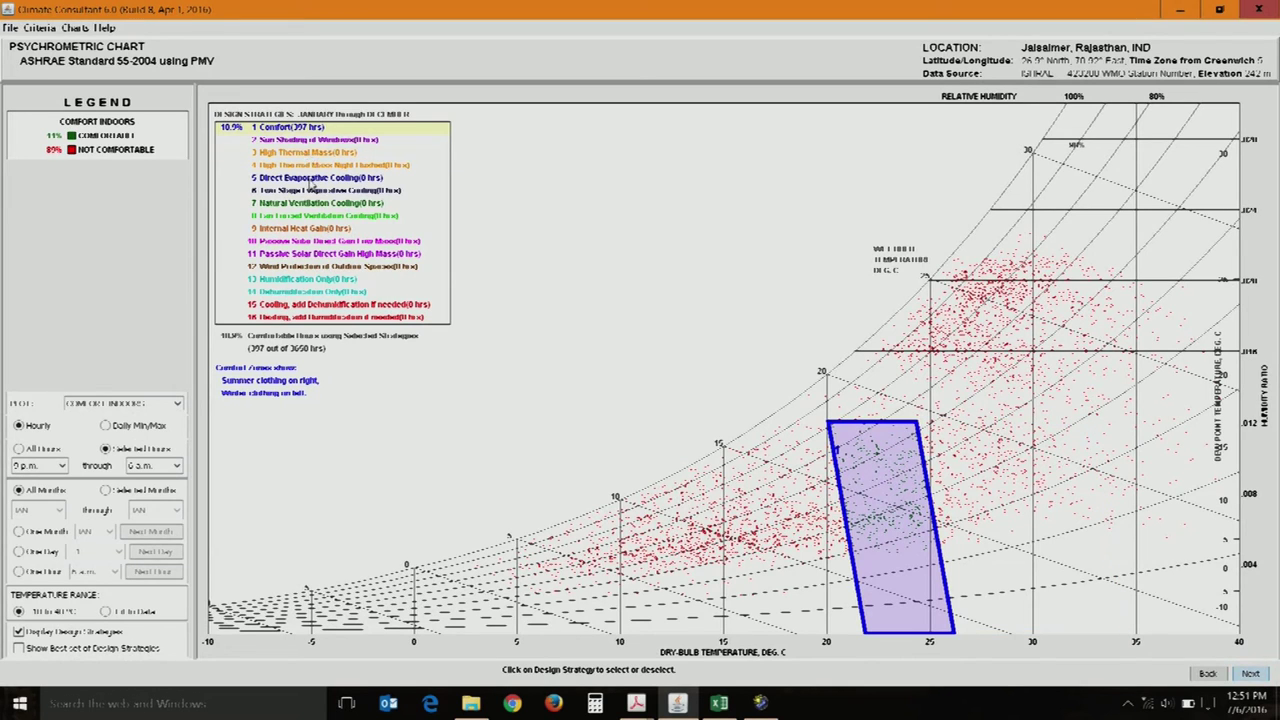
click(313, 181)
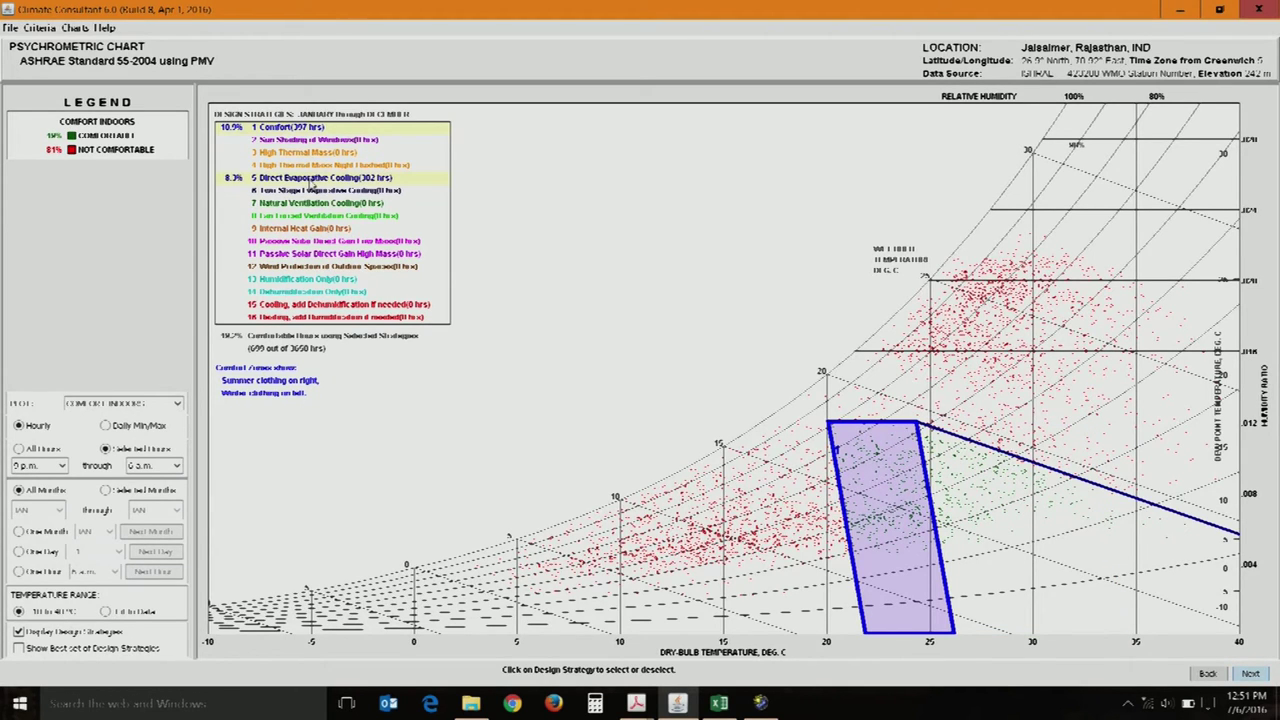
click(313, 181)
click(305, 190)
click(304, 191)
click(298, 204)
click(298, 203)
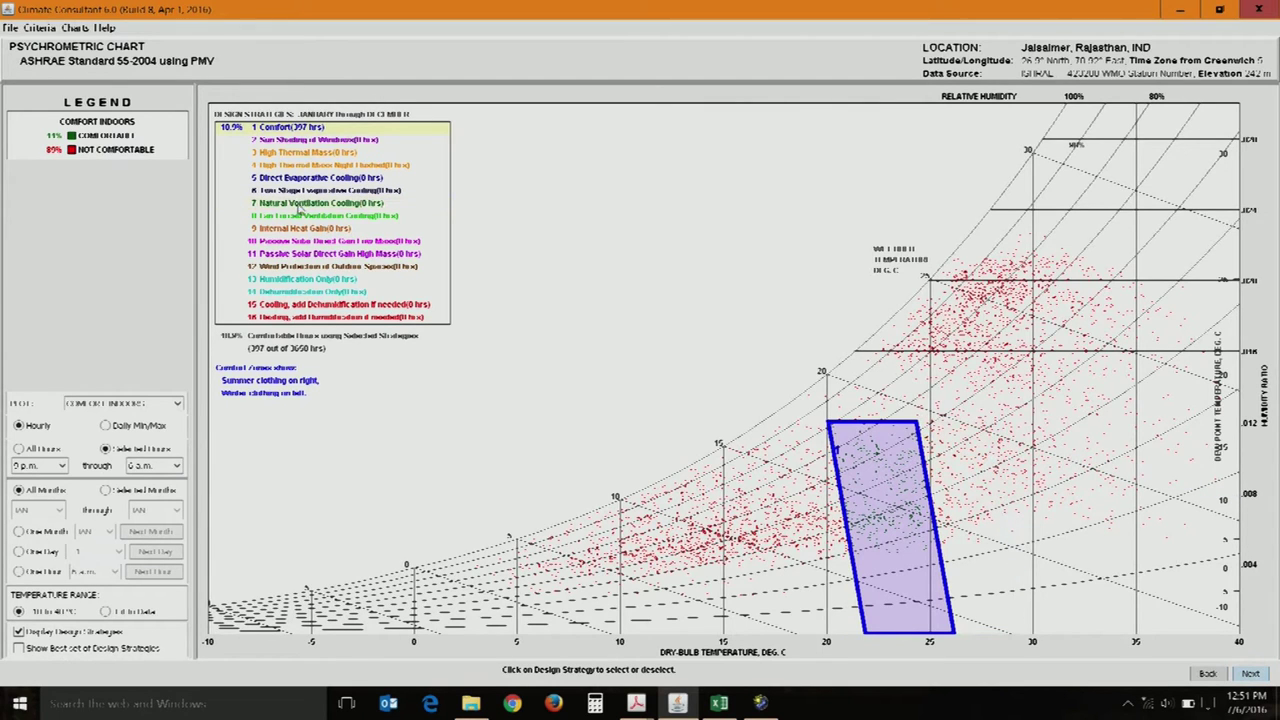
Add Internal Heat Gain and Cooling, add Dehumidification if needed, testing Dehumidification Only and Humidification Only in between
click(301, 230)
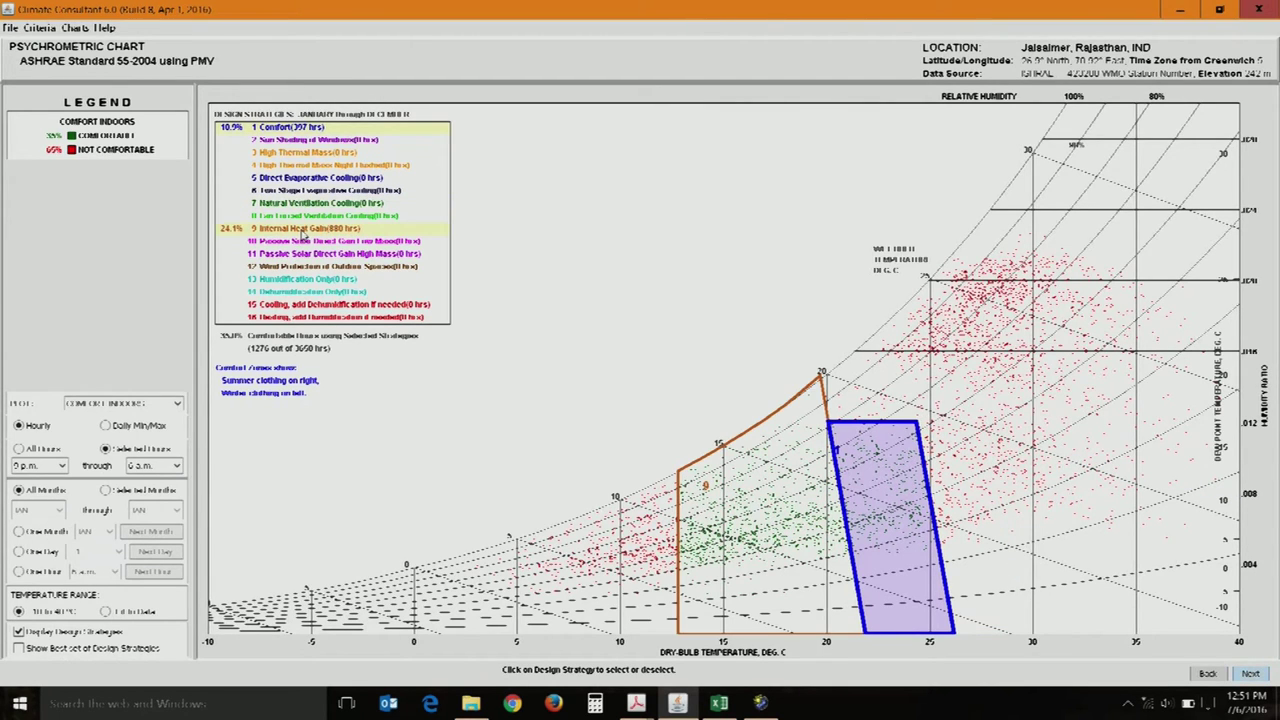
click(299, 292)
click(298, 292)
click(307, 281)
click(322, 308)
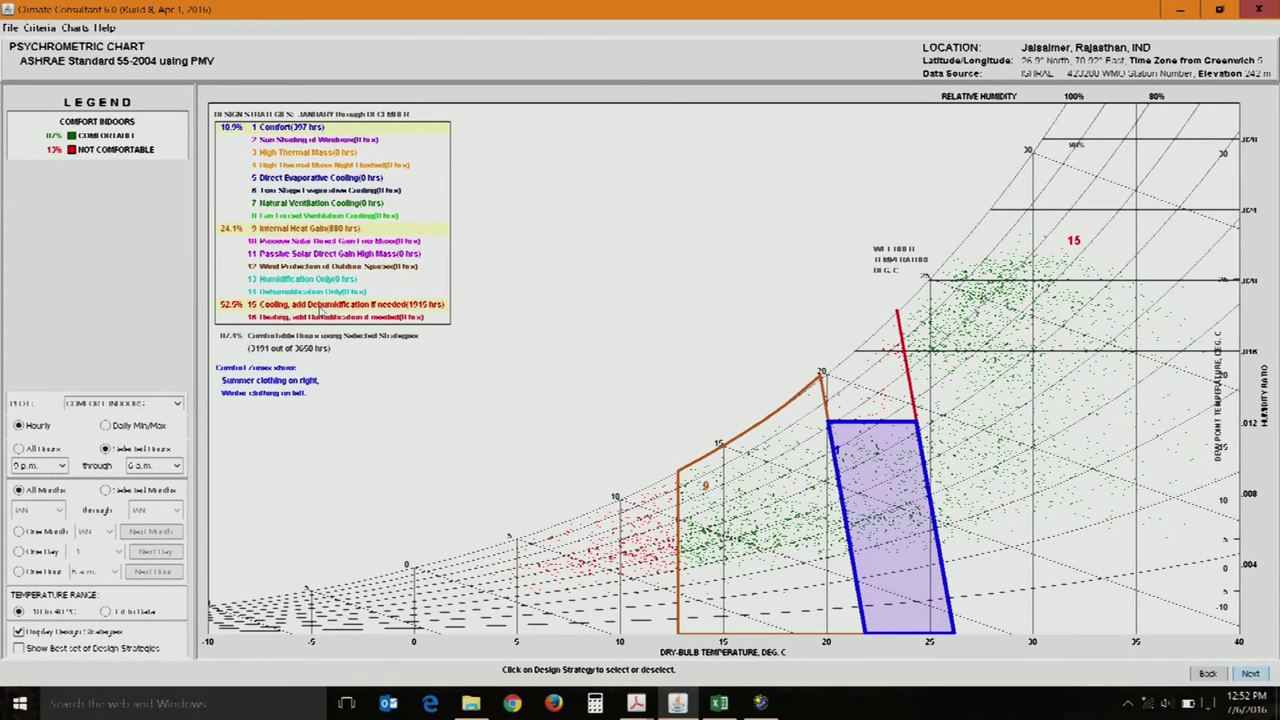
Show the best set of design strategies for the selected month of January only, and deselect High Thermal Mass
click(70, 650)
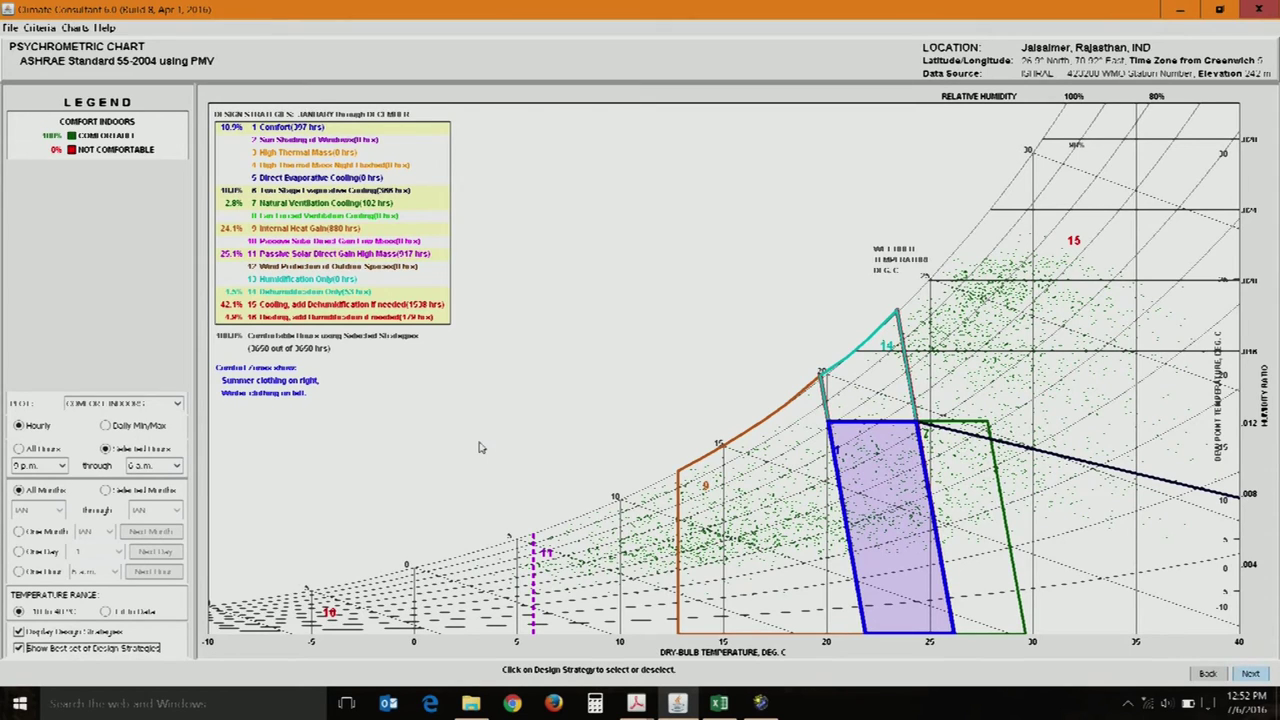
click(105, 491)
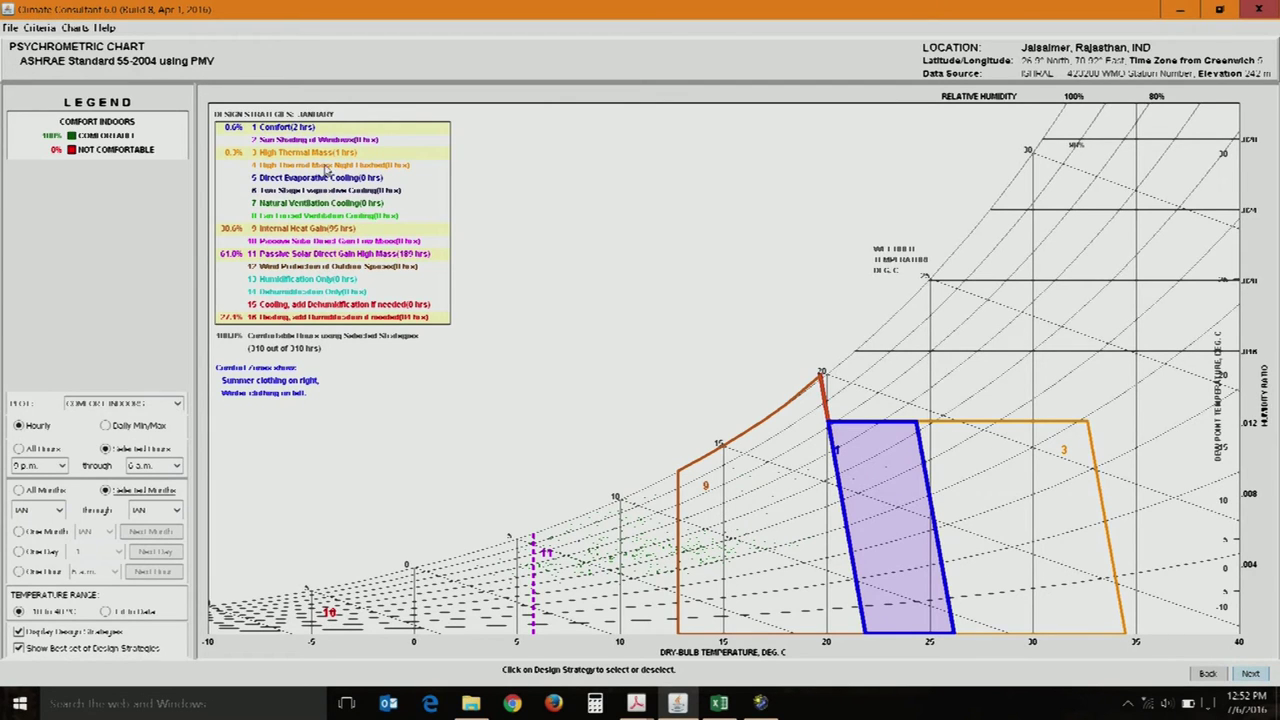
click(329, 154)
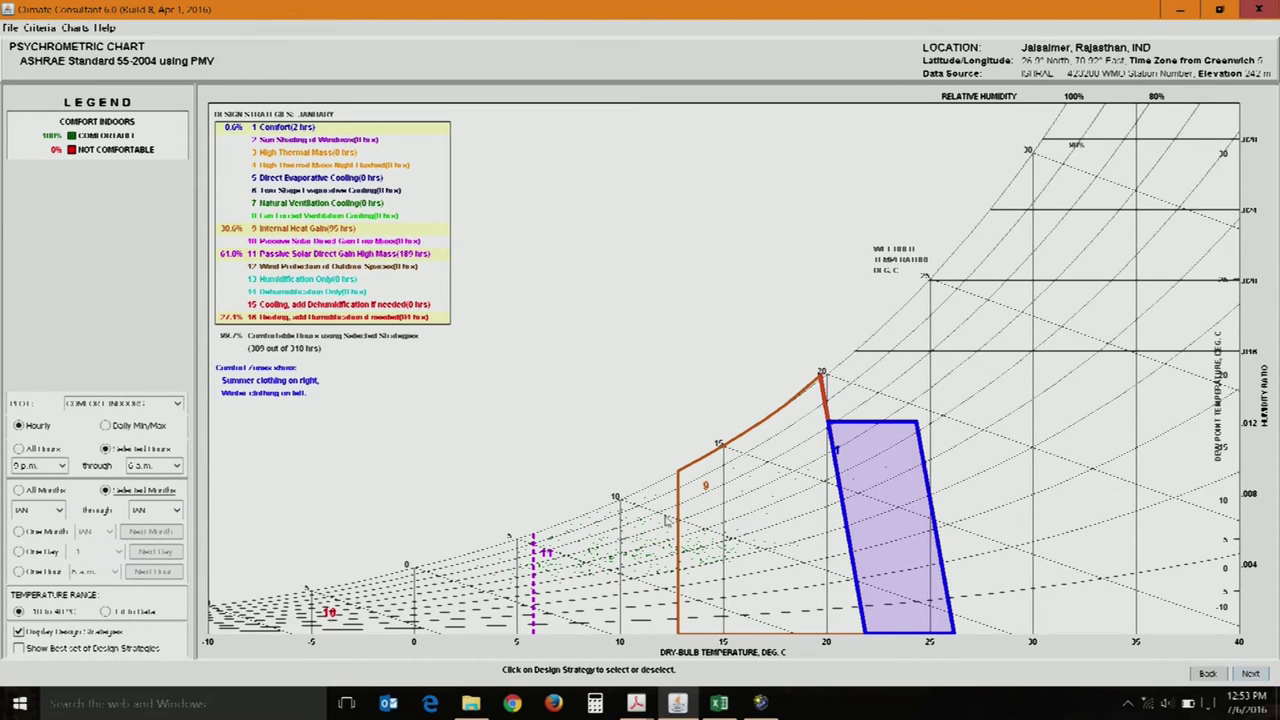
Change the selected months on the psychrometric chart to May through June
click(58, 511)
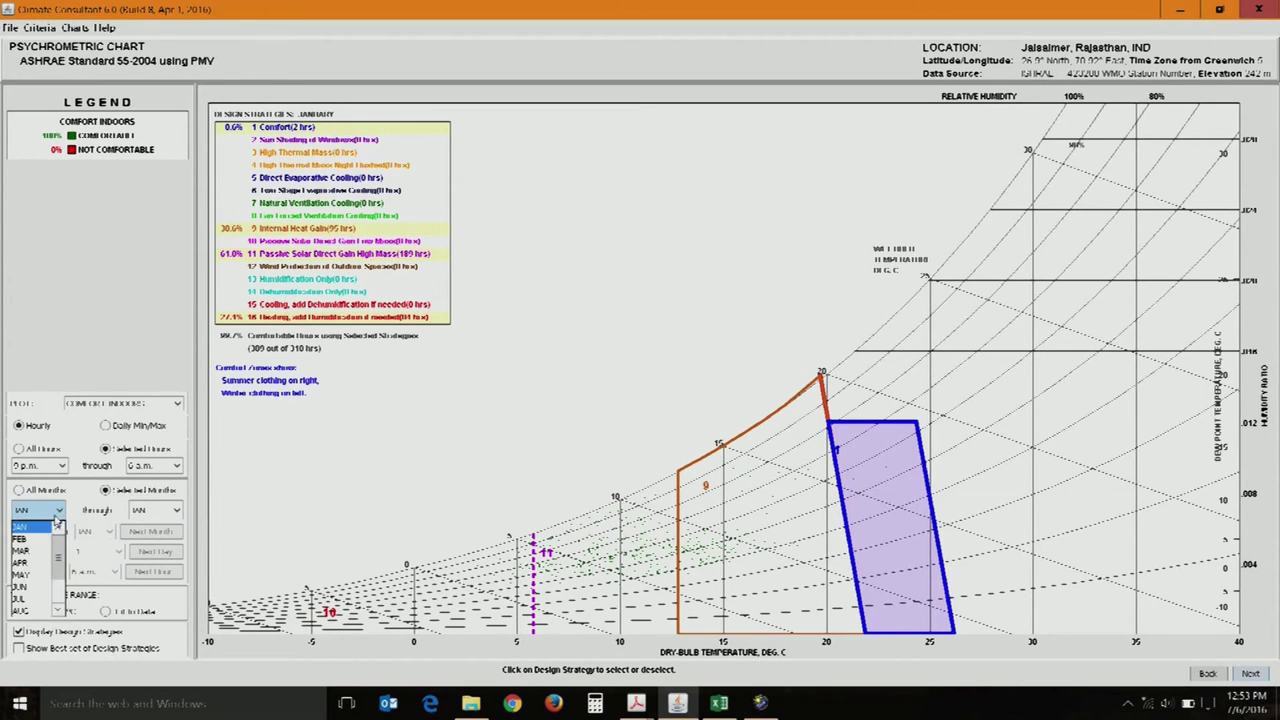
click(45, 576)
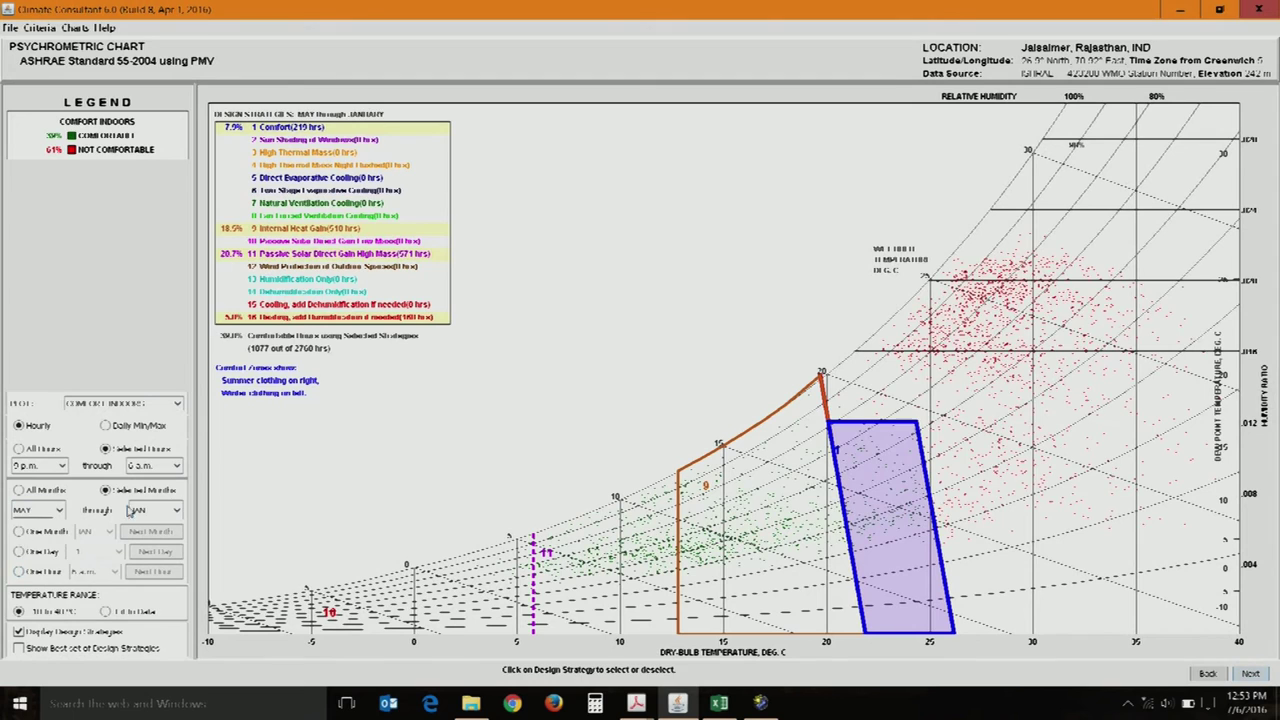
click(155, 511)
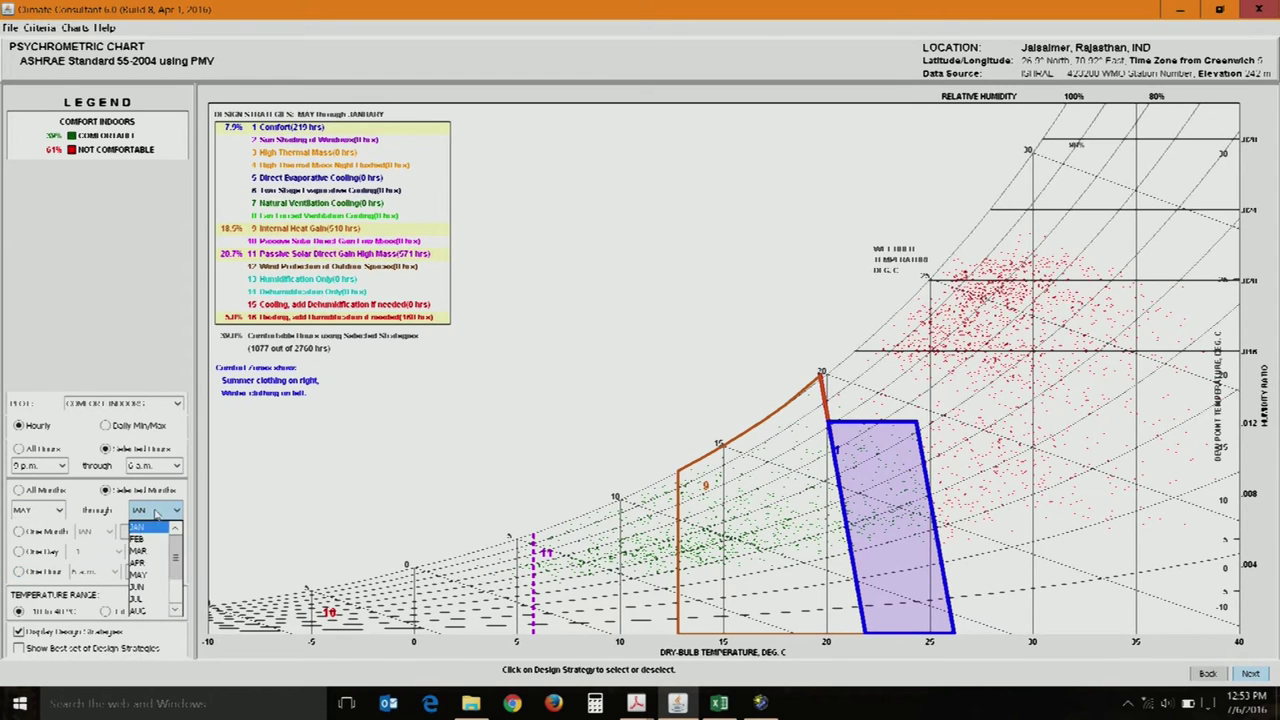
click(150, 588)
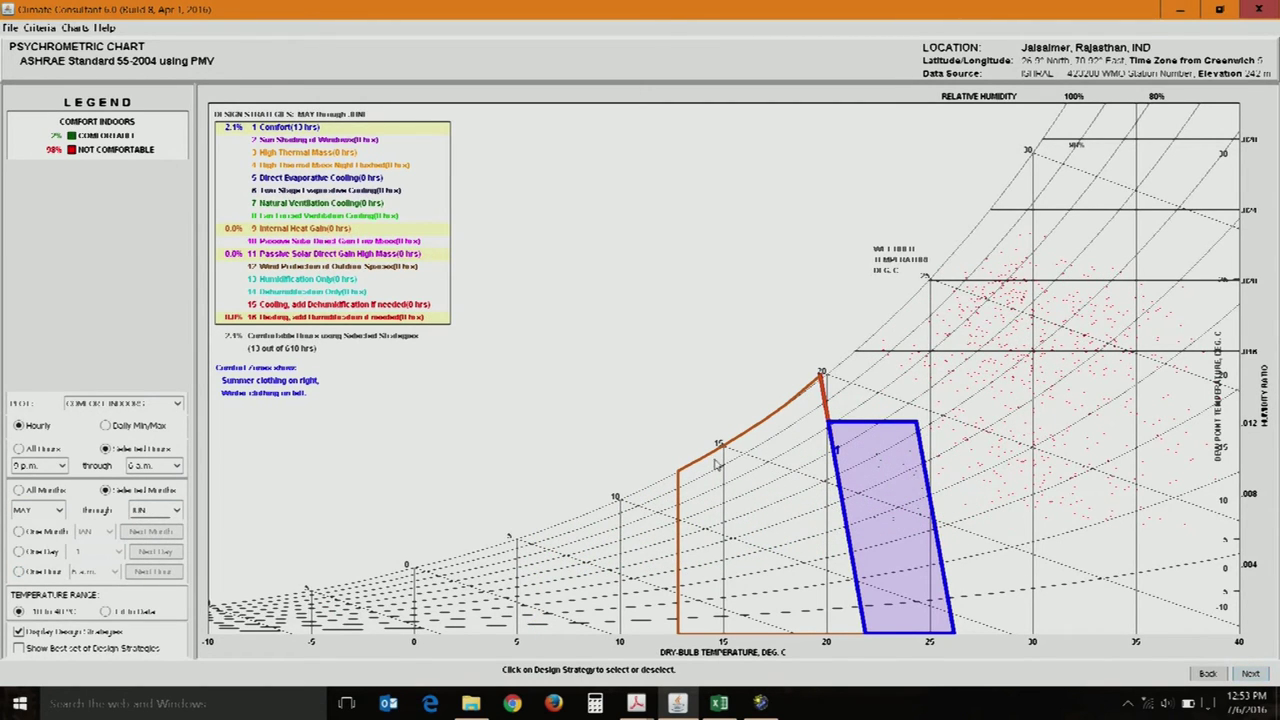
Deselect Internal Heat Gain and Passive Solar Direct Gain High Mass, and test High Thermal Mass Night Flushed before deselecting it
click(295, 233)
click(285, 255)
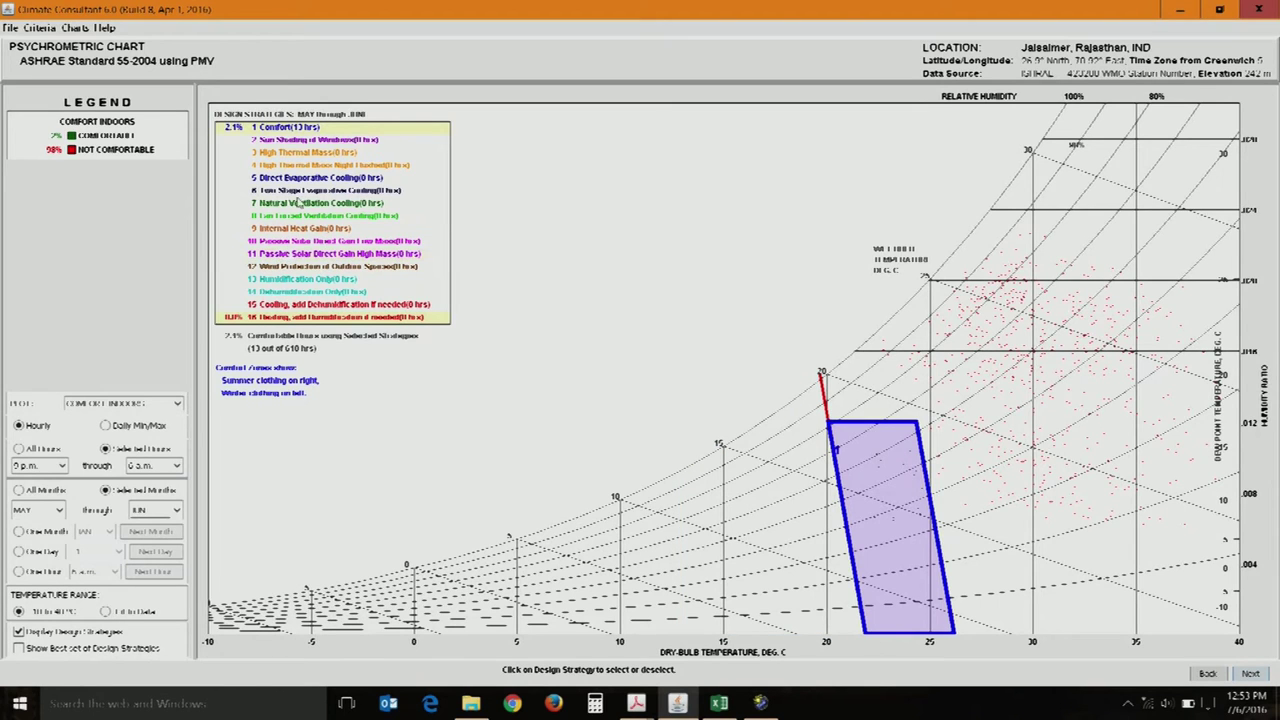
click(320, 167)
click(320, 167)
Change the selected hours on the psychrometric chart to 8 a.m. through 6 p.m
click(38, 466)
scroll(38, 510, up, 2)
scroll(40, 520, up, 3)
click(42, 504)
click(132, 466)
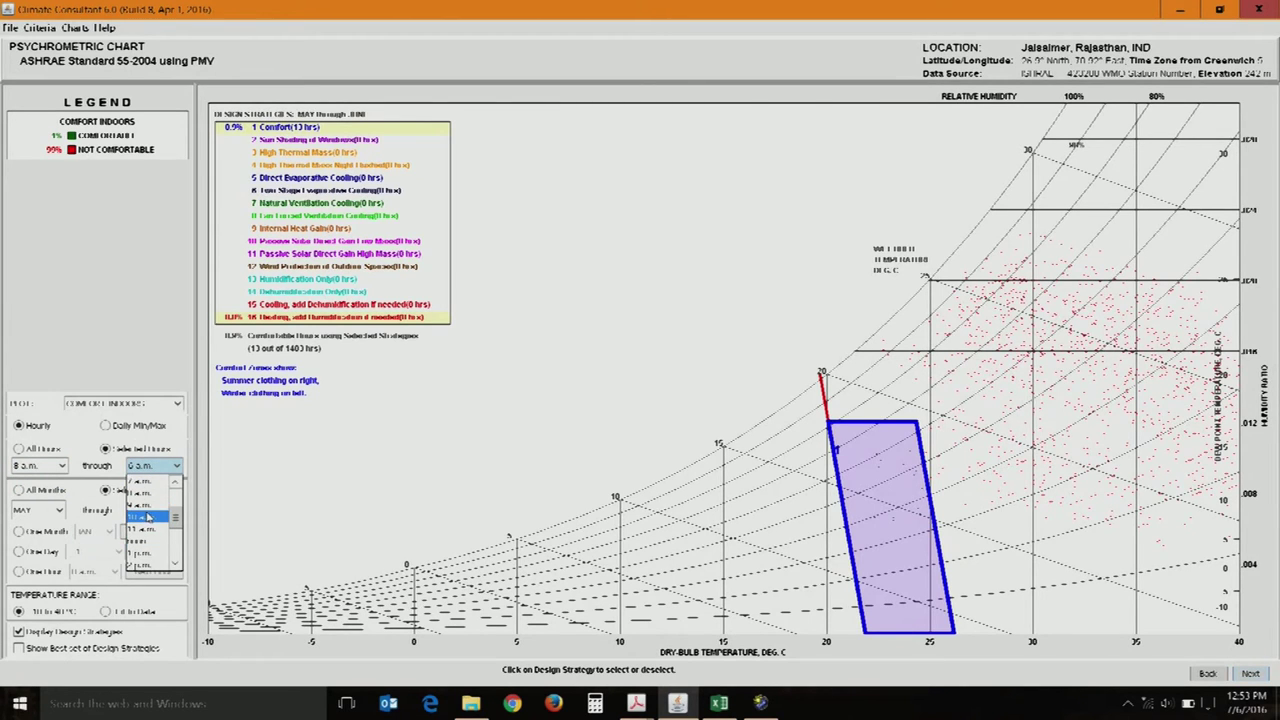
scroll(148, 516, down, 2)
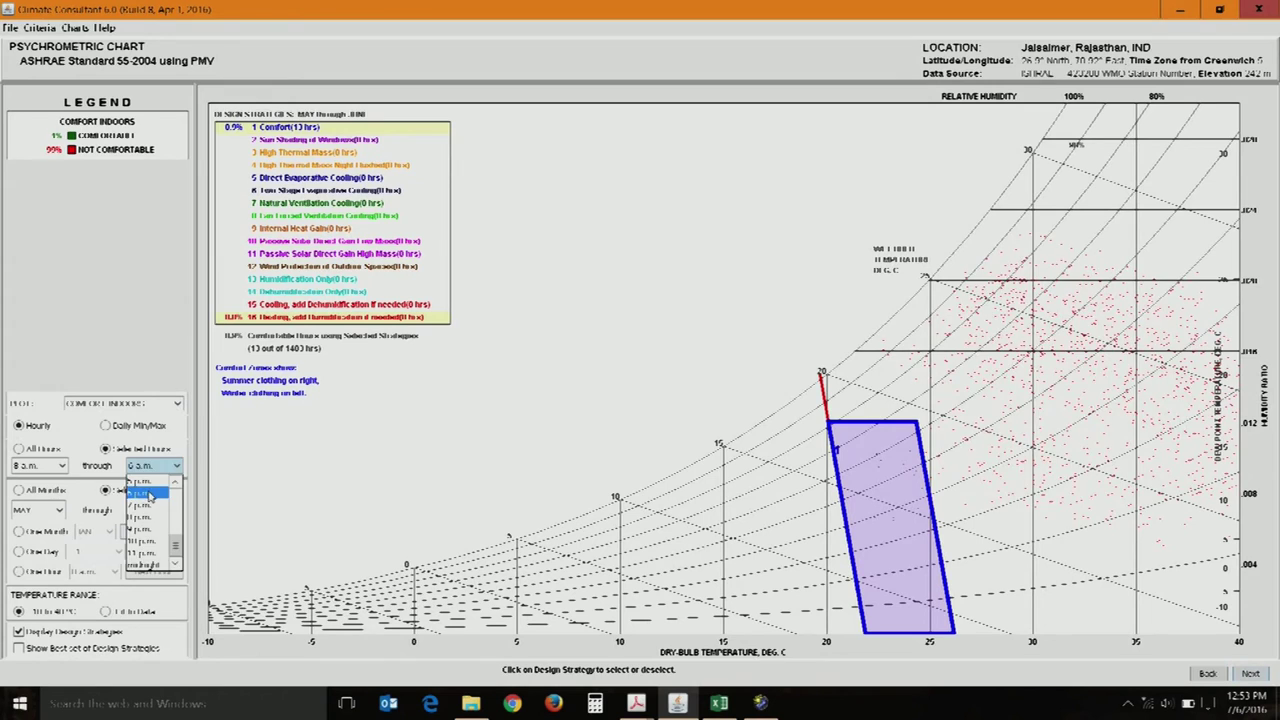
click(156, 492)
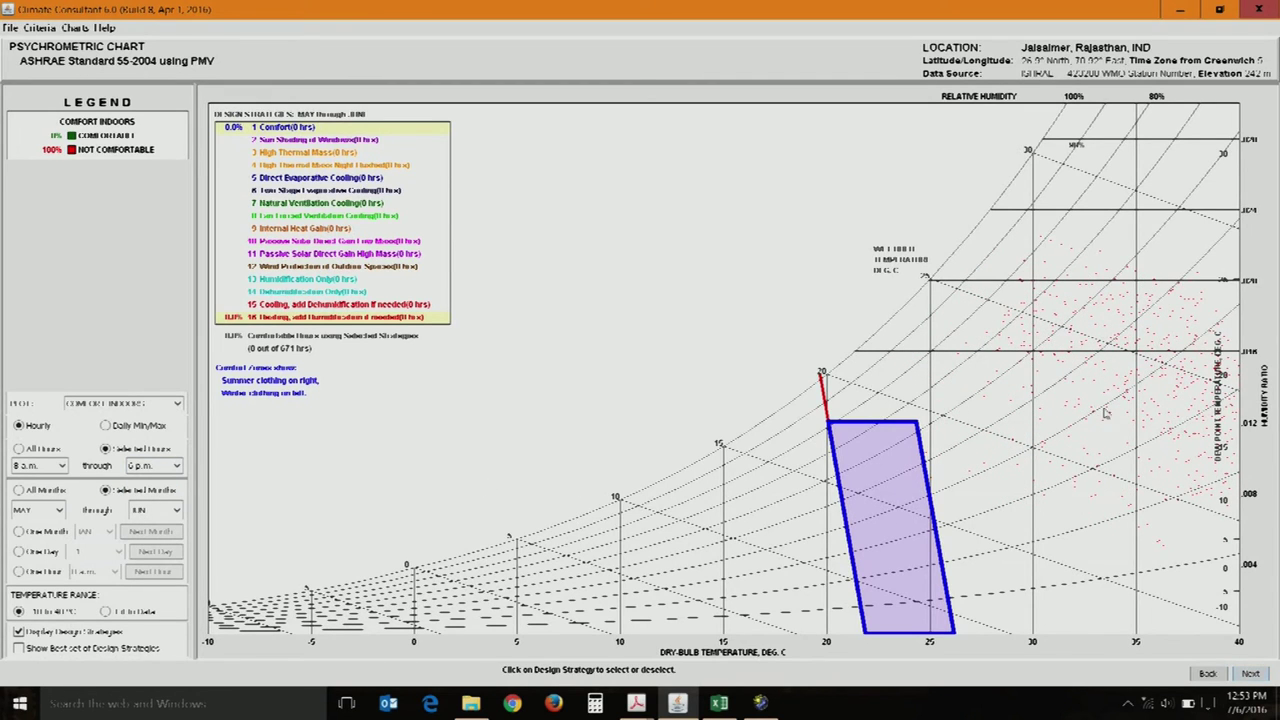
Test High Thermal Mass Night Flushed and Direct Evaporative Cooling one at a time, and show the best set of design strategies
click(321, 166)
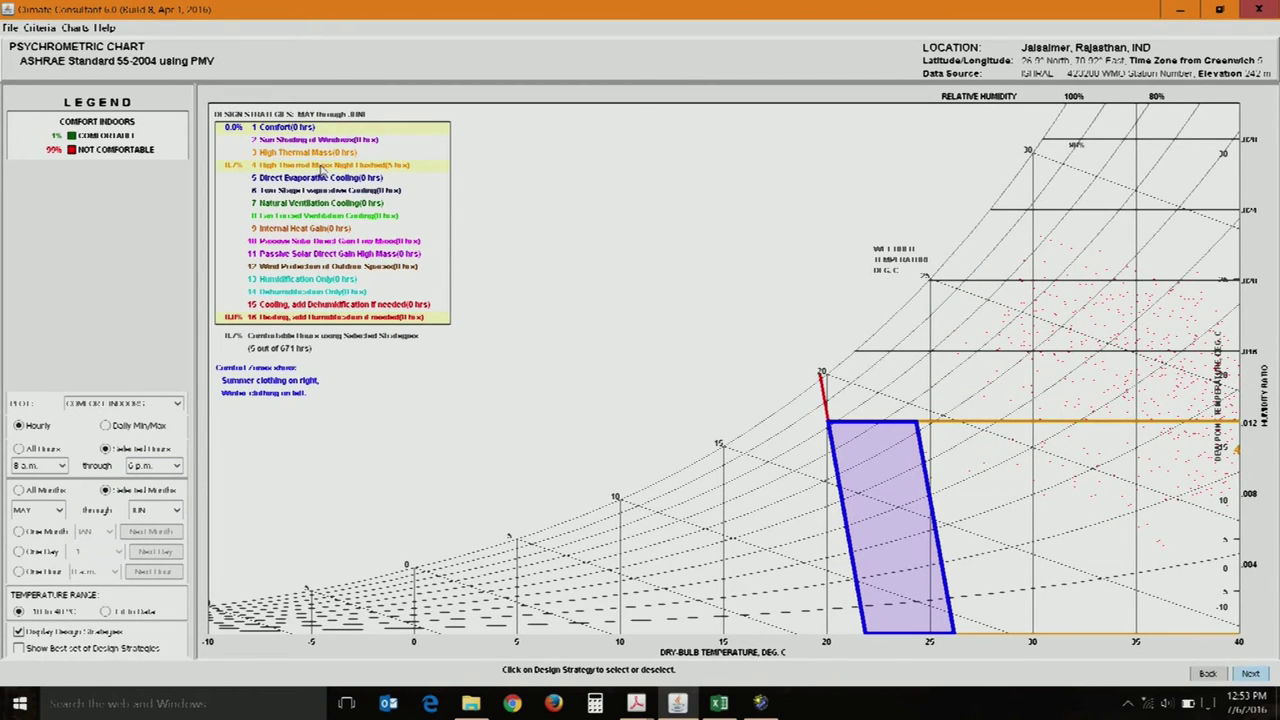
click(321, 167)
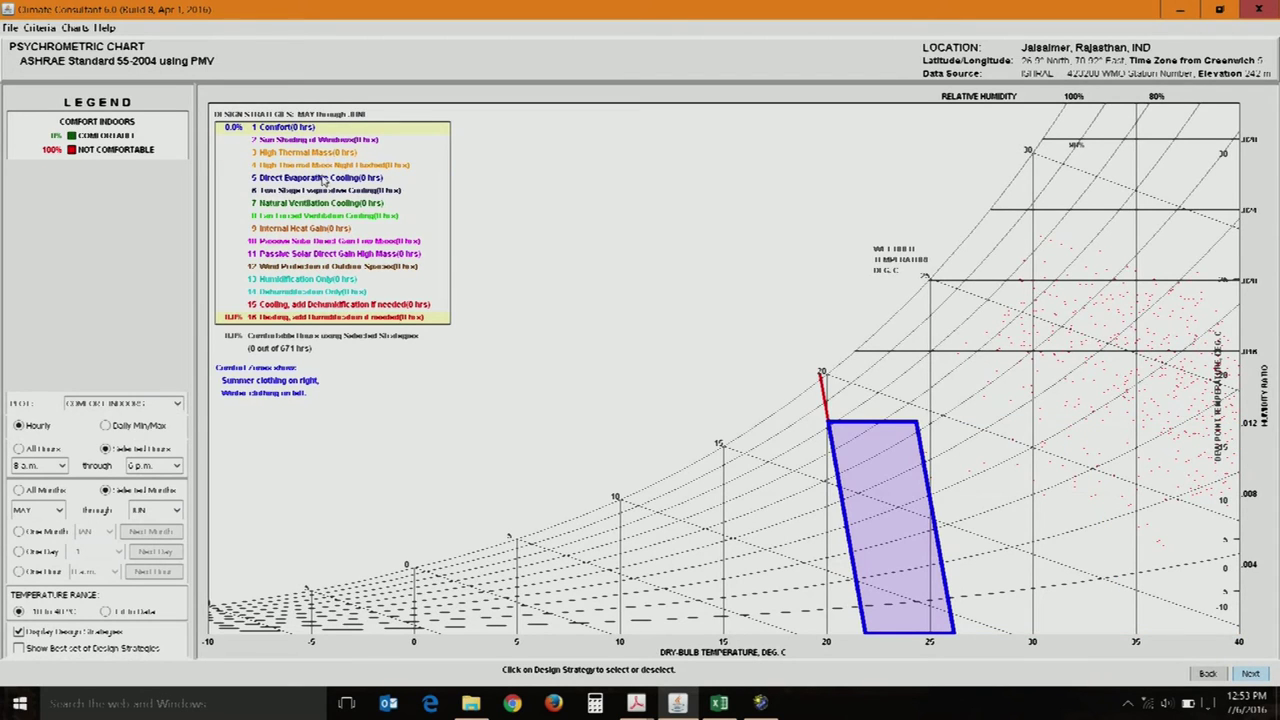
click(324, 180)
click(327, 183)
click(79, 655)
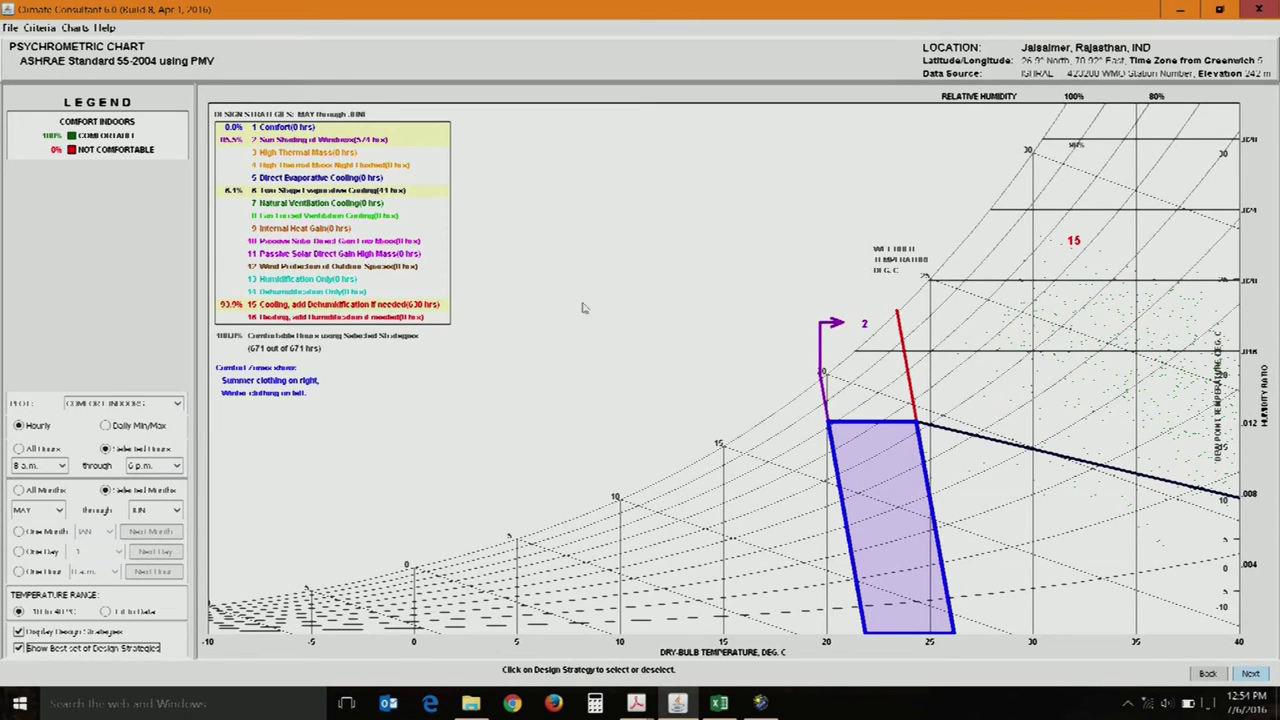
click(40, 28)
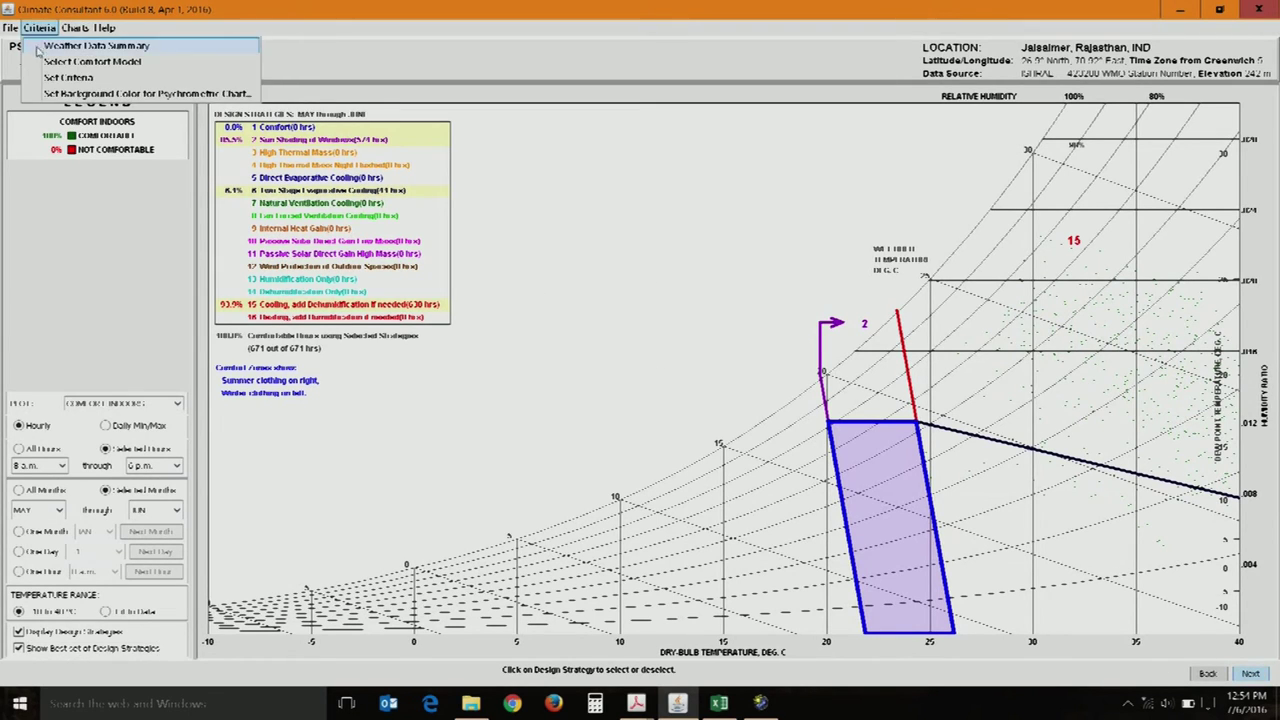
click(40, 28)
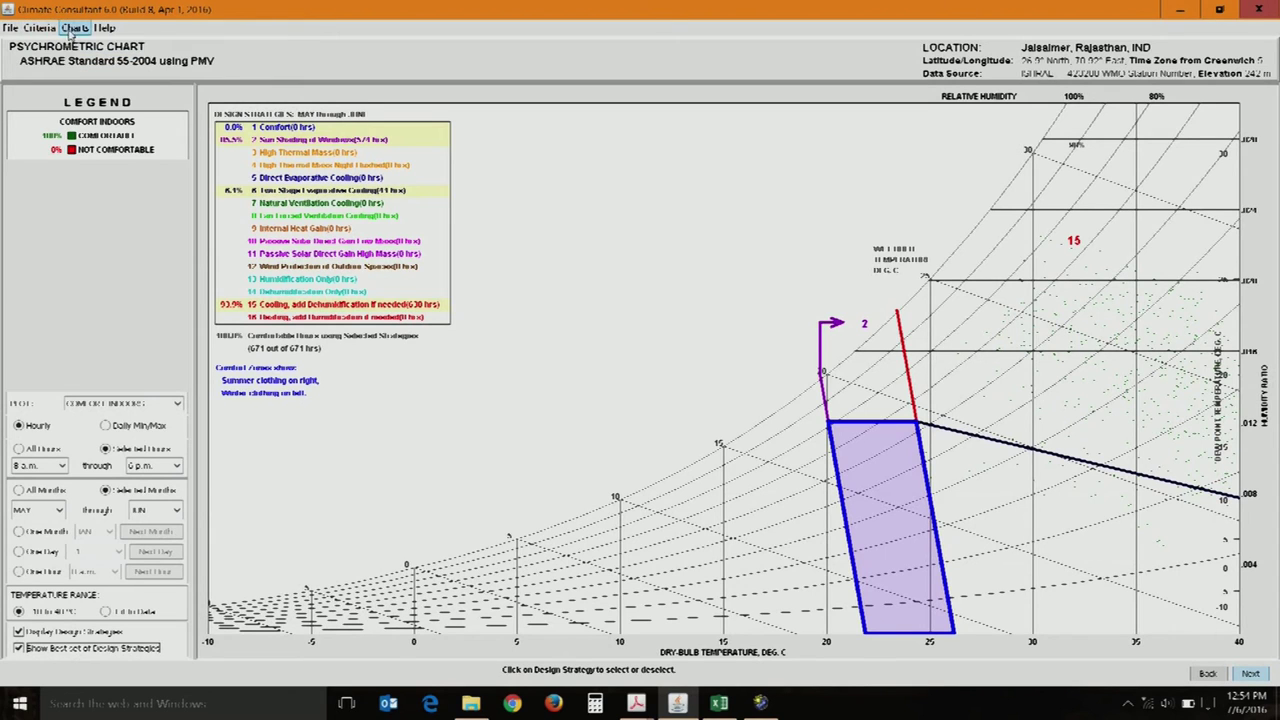
click(72, 30)
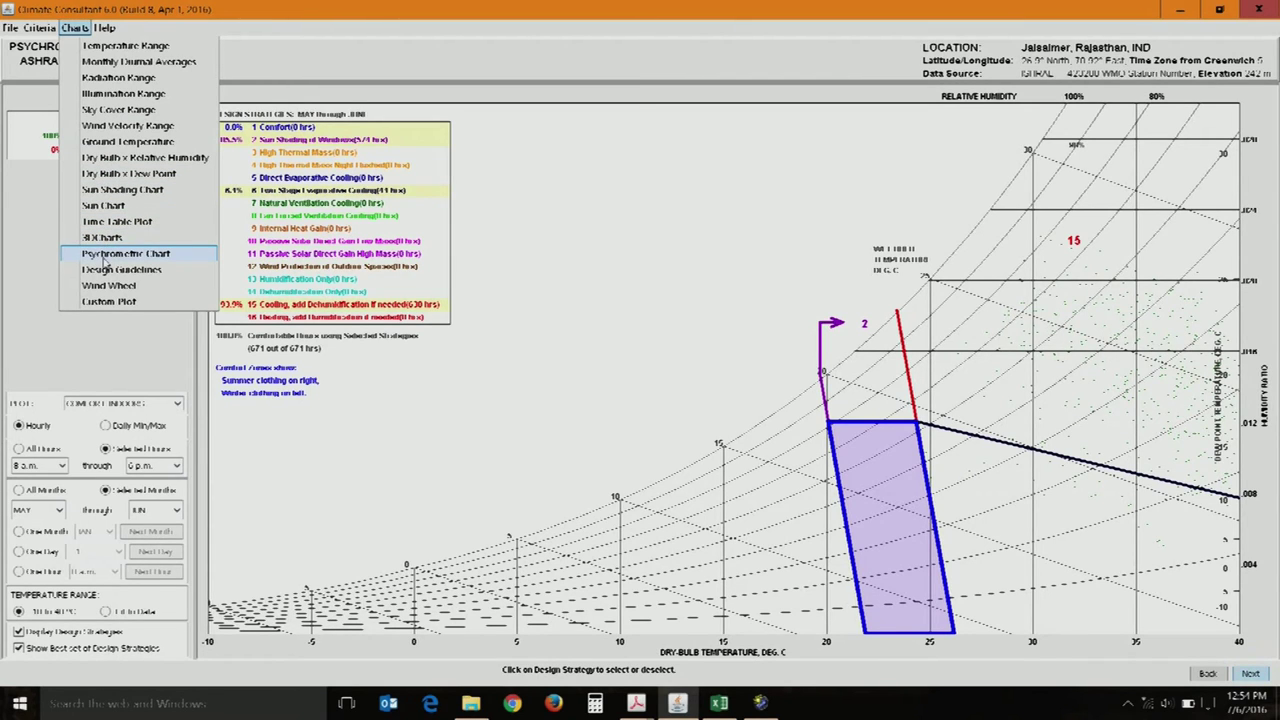
click(75, 27)
Set the winter and summer indoor clothing criteria to 1.5 each and recalculate the comfort values
click(40, 27)
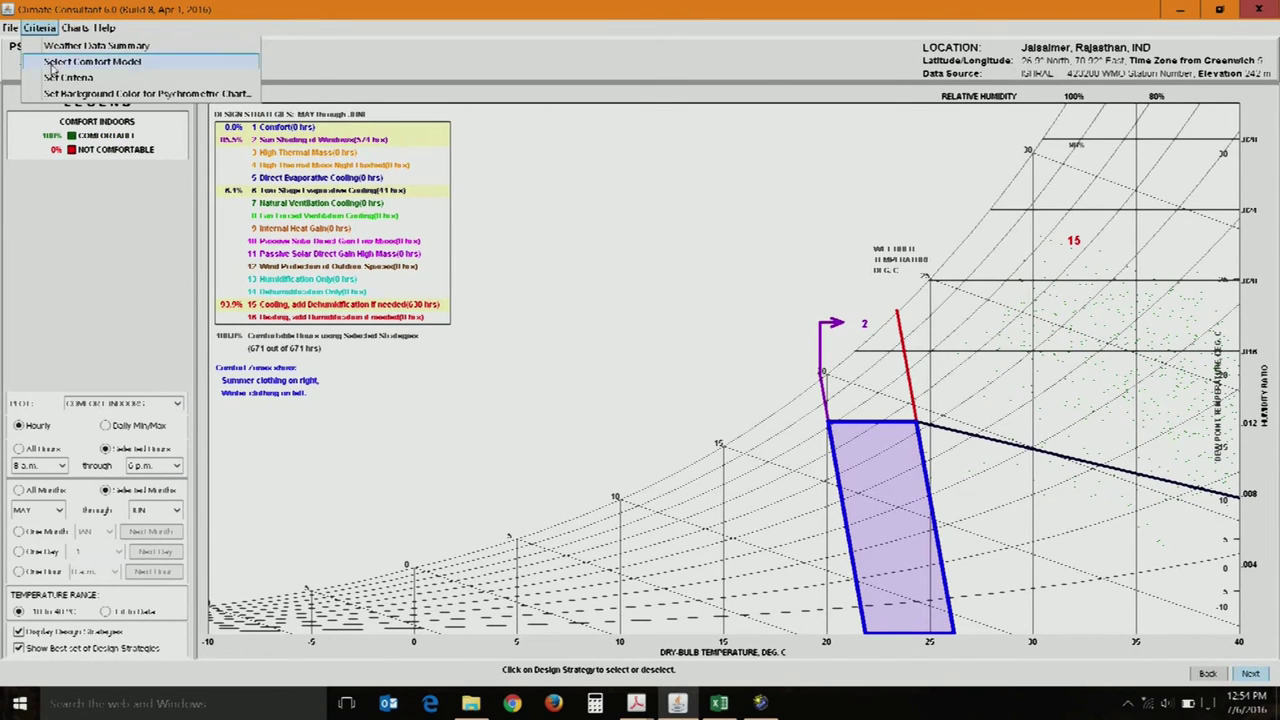
click(60, 84)
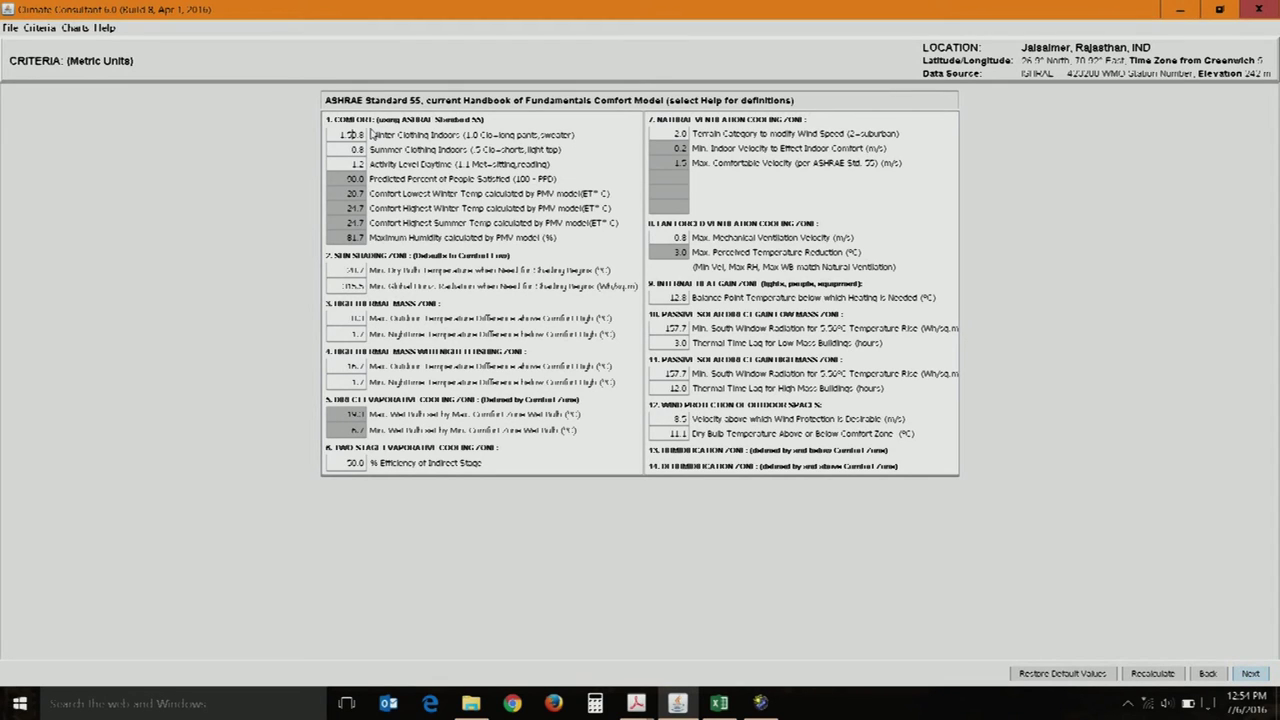
key(Delete)
key(Delete)
key(Delete)
key(Return)
key(Tab)
text(1.5)
click(1137, 675)
Set the daytime activity level to 1.5, recalculate, and show the psychrometric chart with the modified criteria
double_click(357, 164)
text(1.5)
click(1176, 680)
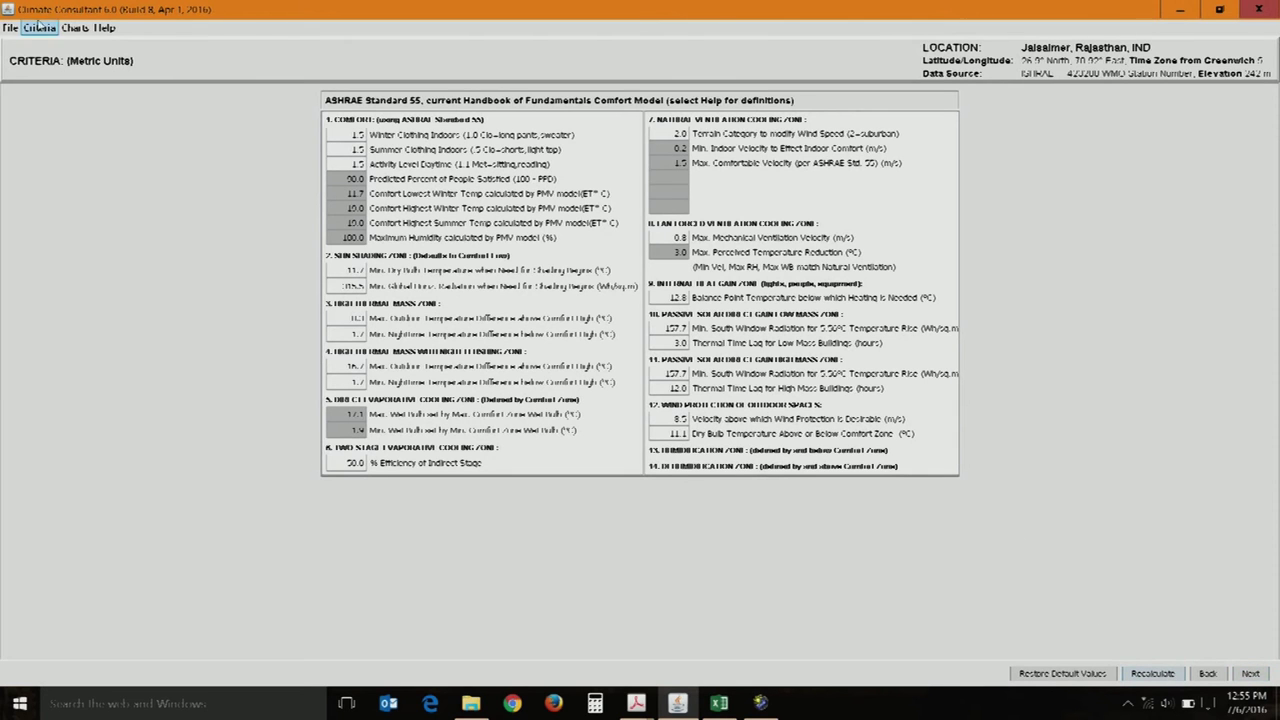
click(75, 28)
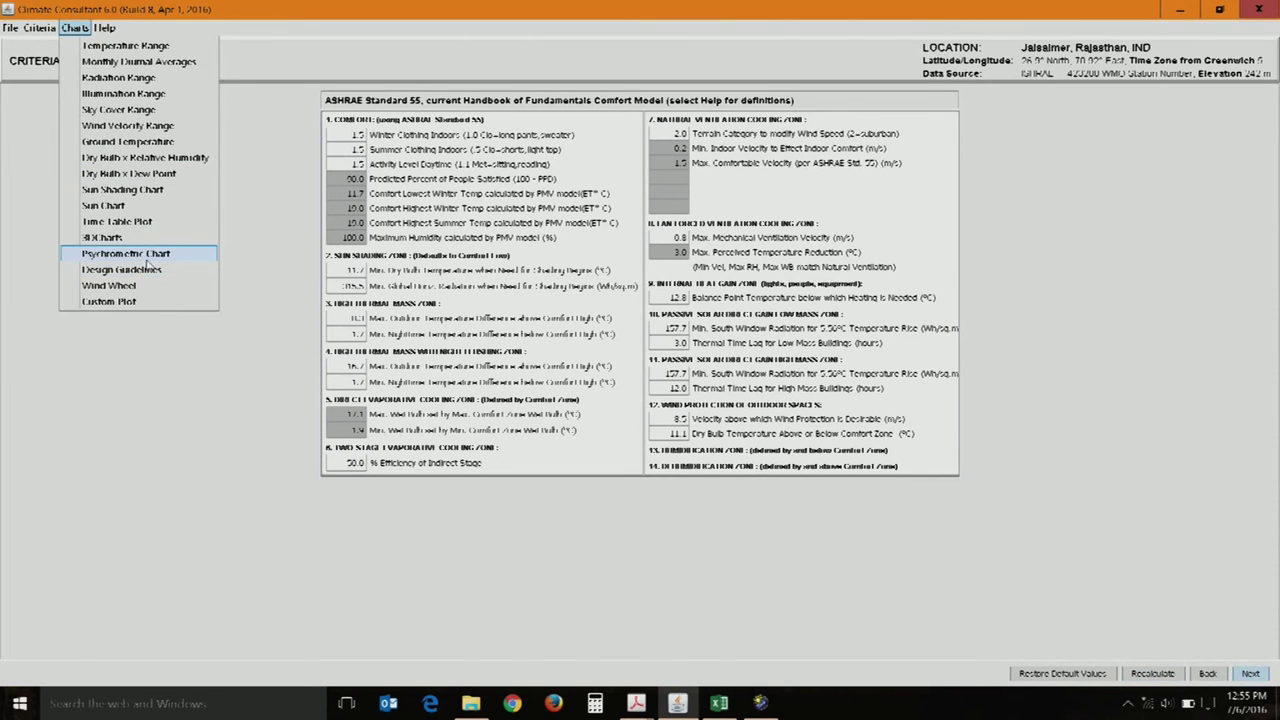
click(146, 258)
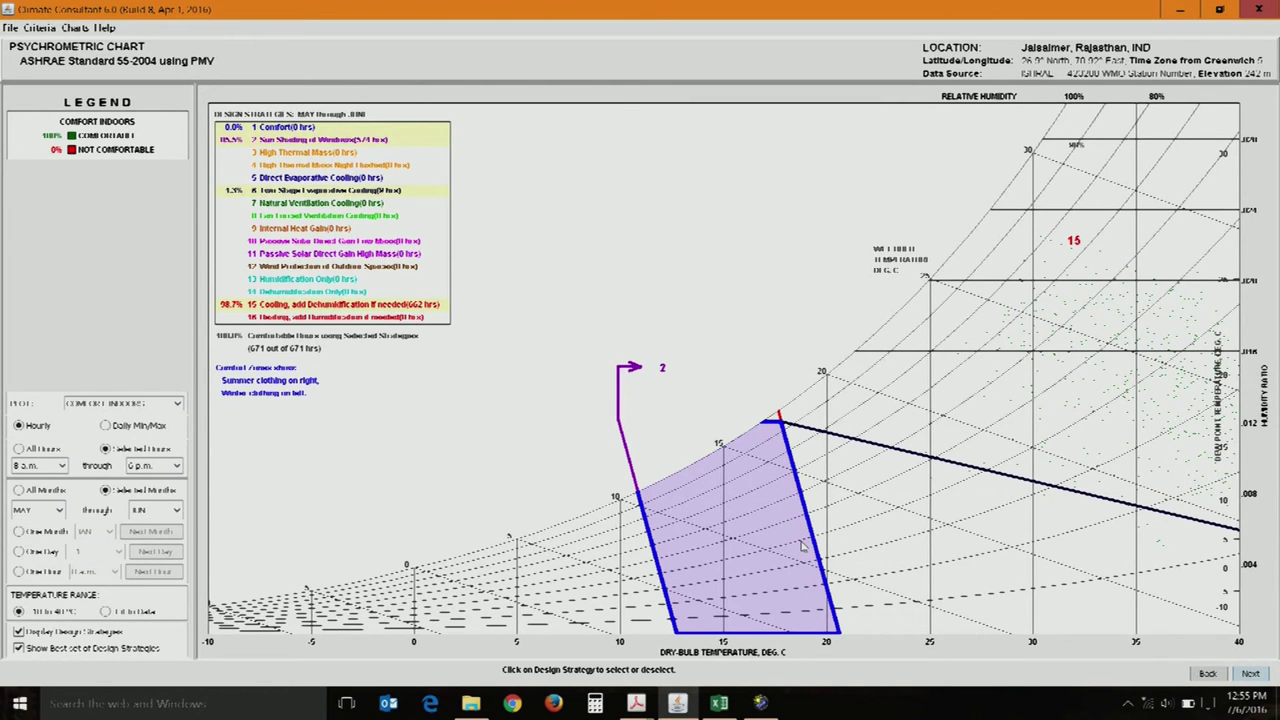
Set winter and summer clothing to 0.5 and daytime activity to 1.0, recalculate the criteria, and show the psychrometric chart
click(40, 27)
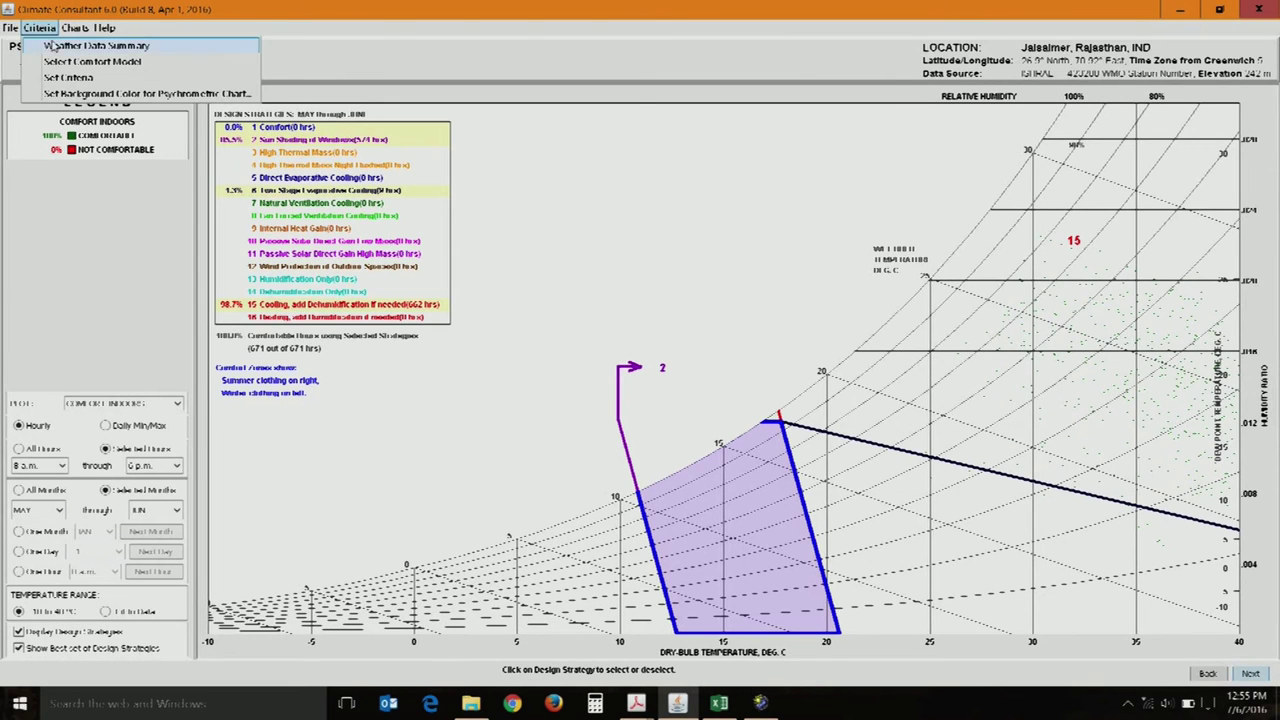
click(62, 78)
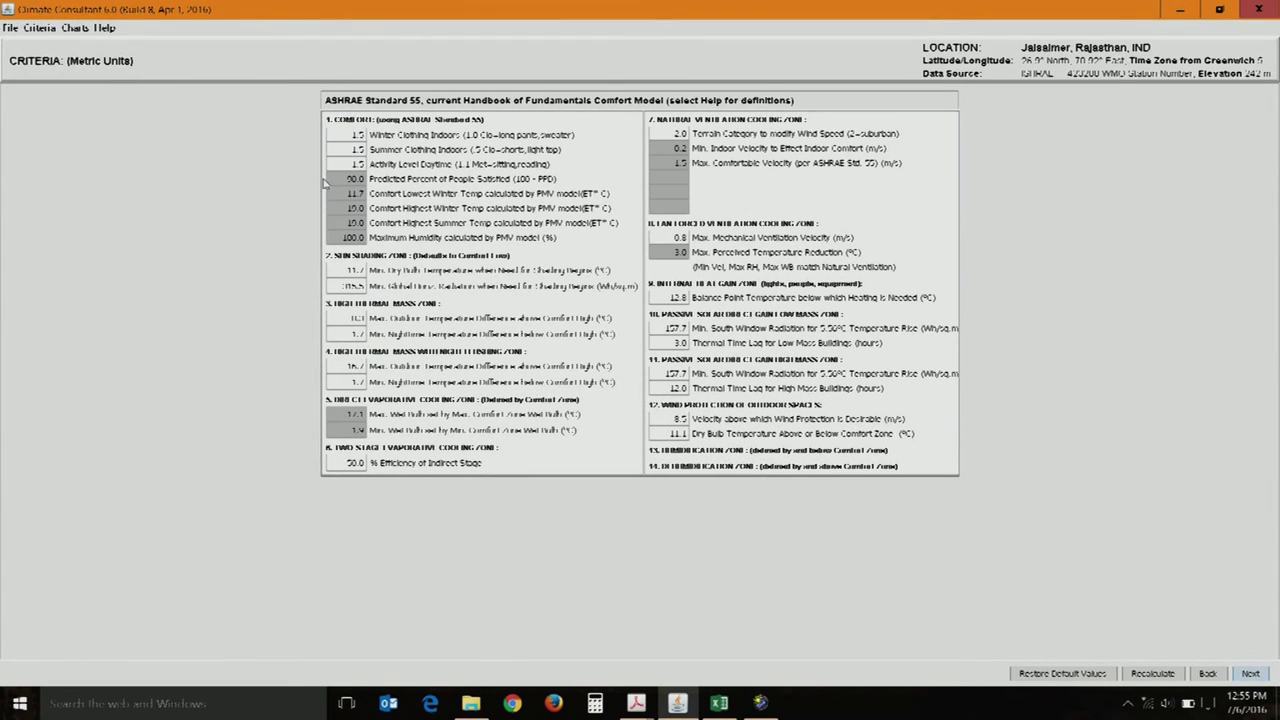
double_click(355, 134)
text(0.5)
double_click(356, 149)
text(0.3)
click(352, 162)
double_click(352, 163)
text(1.0)
click(1158, 675)
click(75, 28)
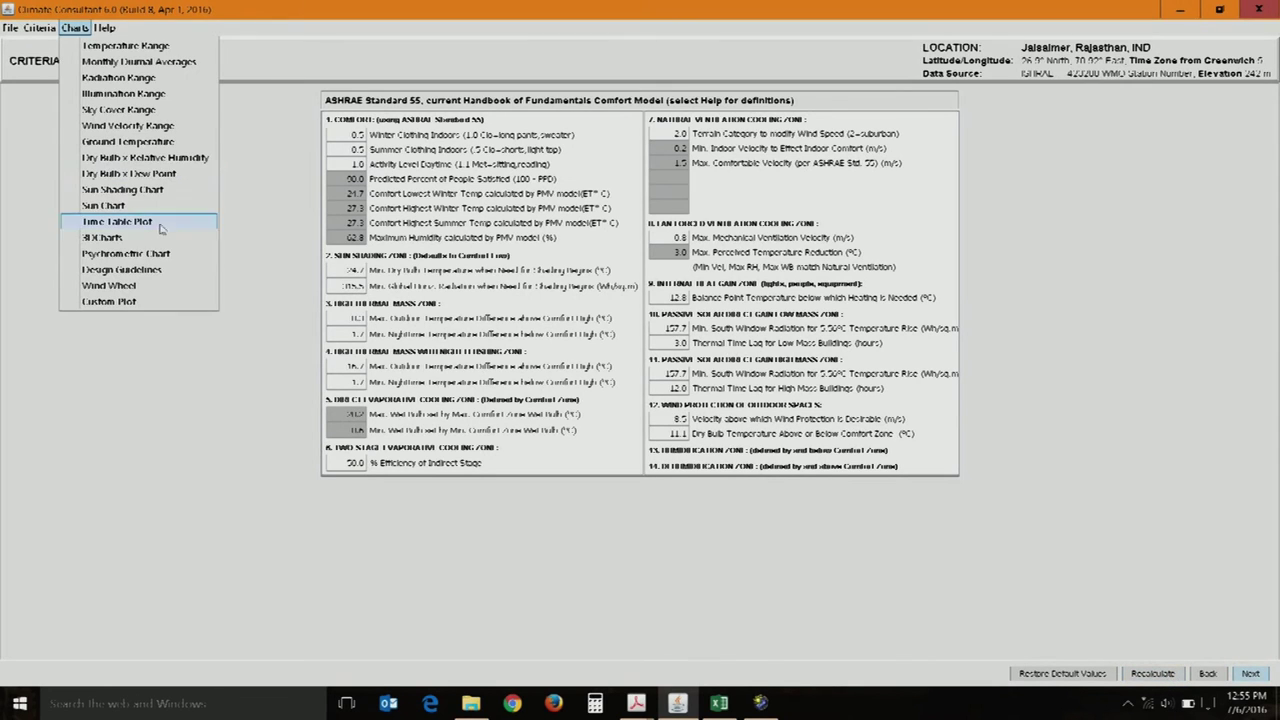
click(163, 257)
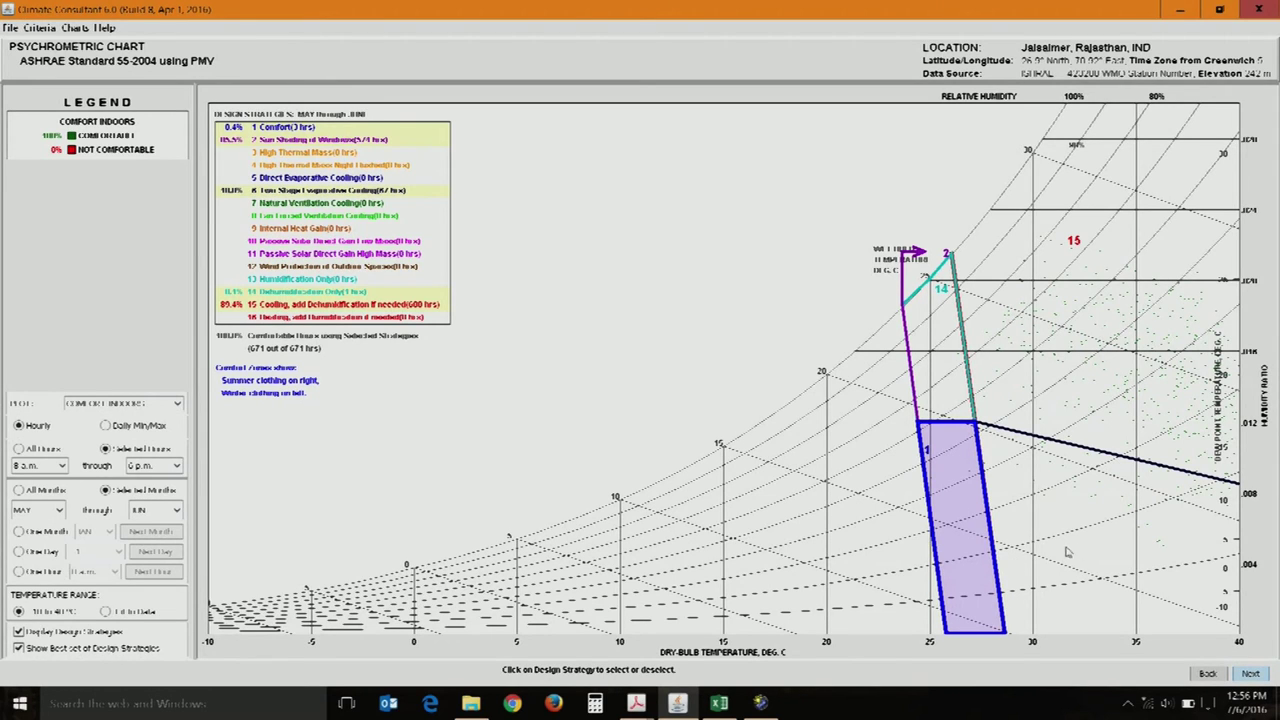
Restore the default criteria, set winter and summer clothing to 0.8 and daytime activity to 1.2, and show the psychrometric chart
click(40, 28)
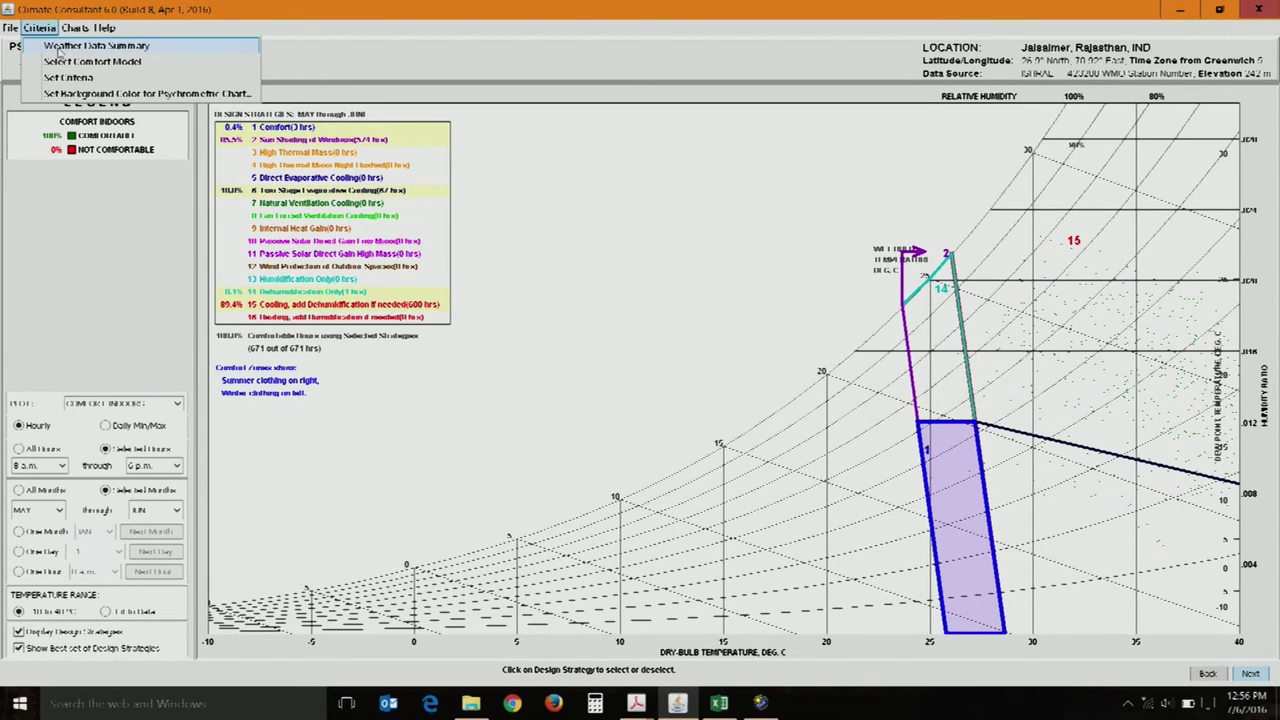
click(67, 78)
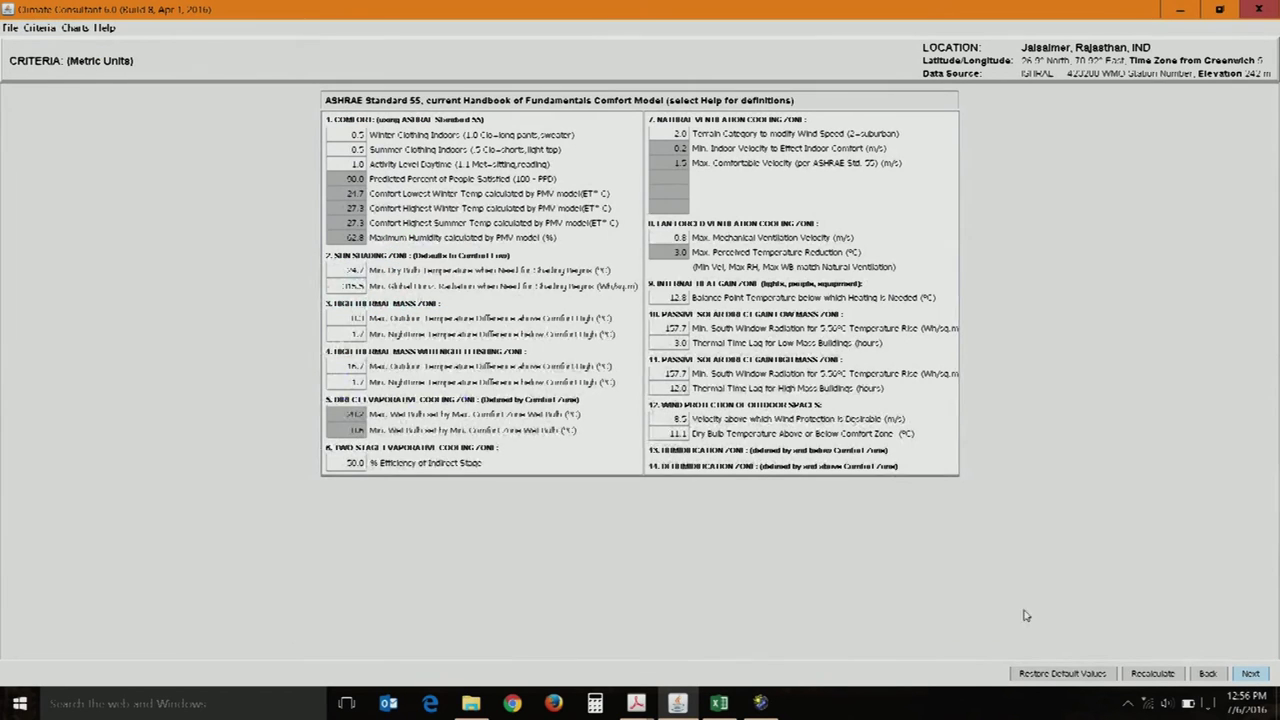
click(1071, 677)
double_click(360, 134)
text(0)
key(Tab)
double_click(360, 149)
text(0.)
double_click(351, 164)
text(1.2)
click(75, 28)
click(125, 254)
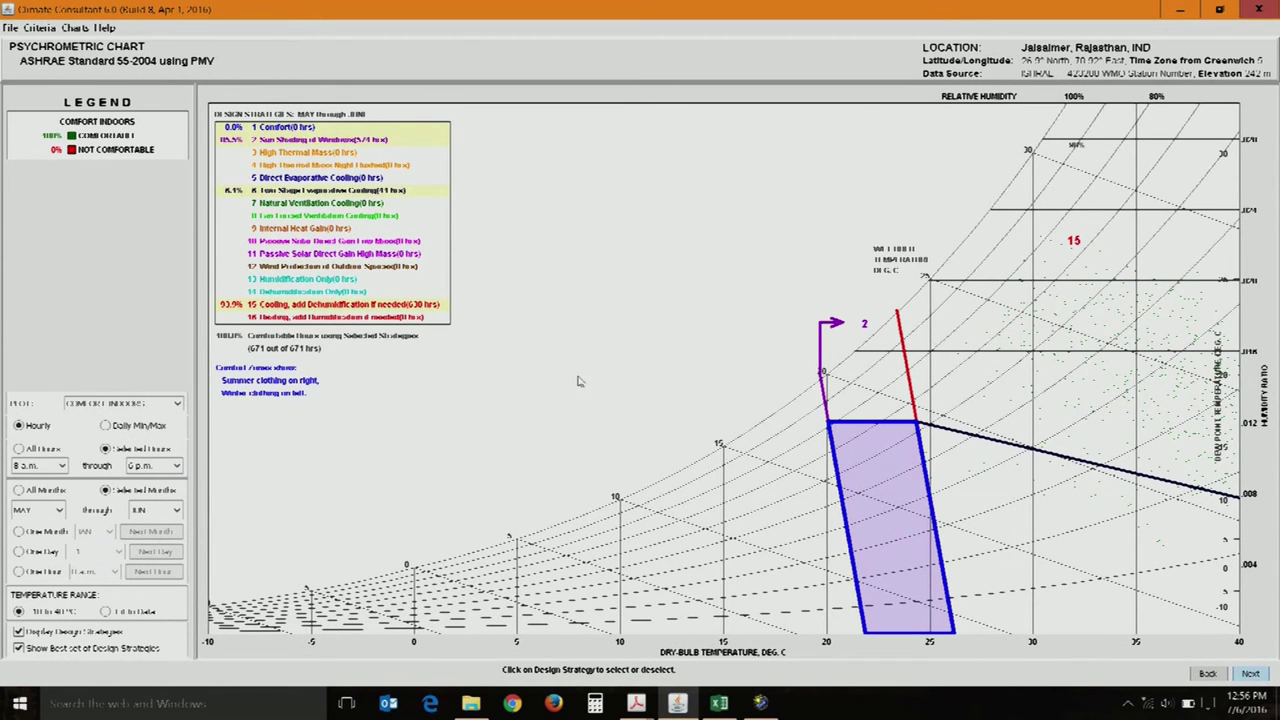
Switch the comfort model to the Adaptive Comfort Model in ASHRAE Standard 55-2010 and show its psychrometric chart
click(54, 32)
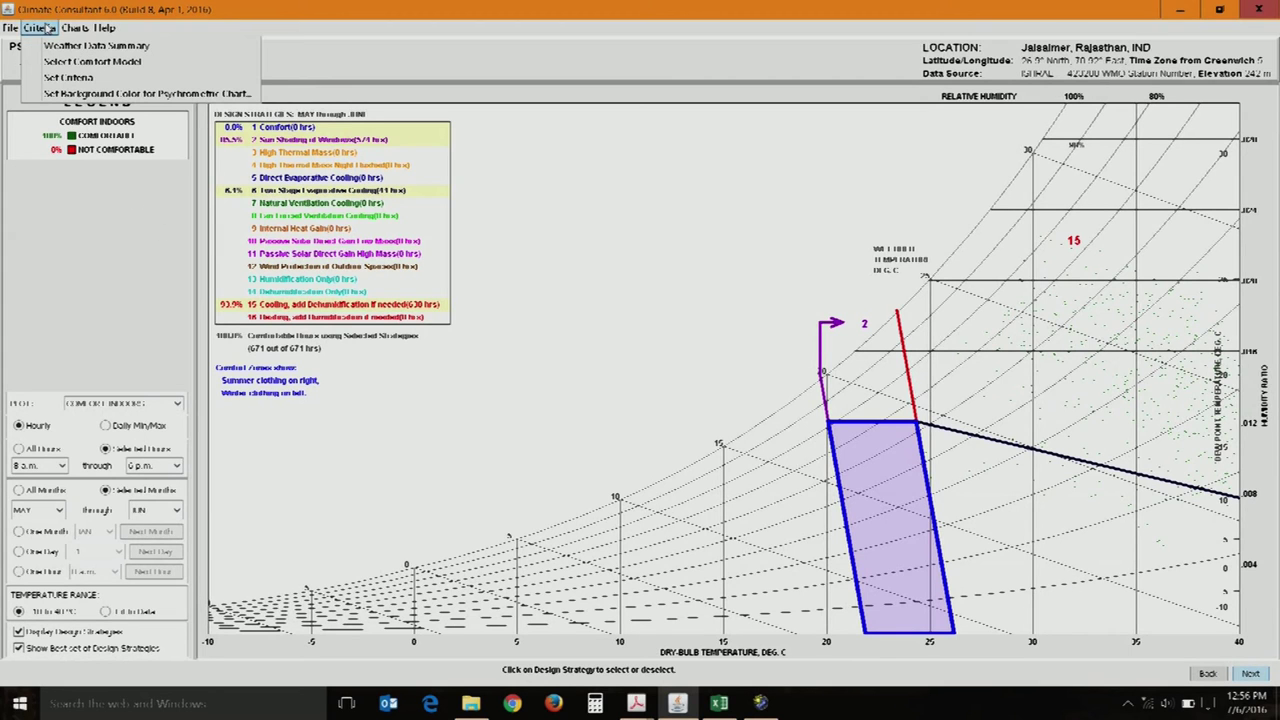
click(60, 63)
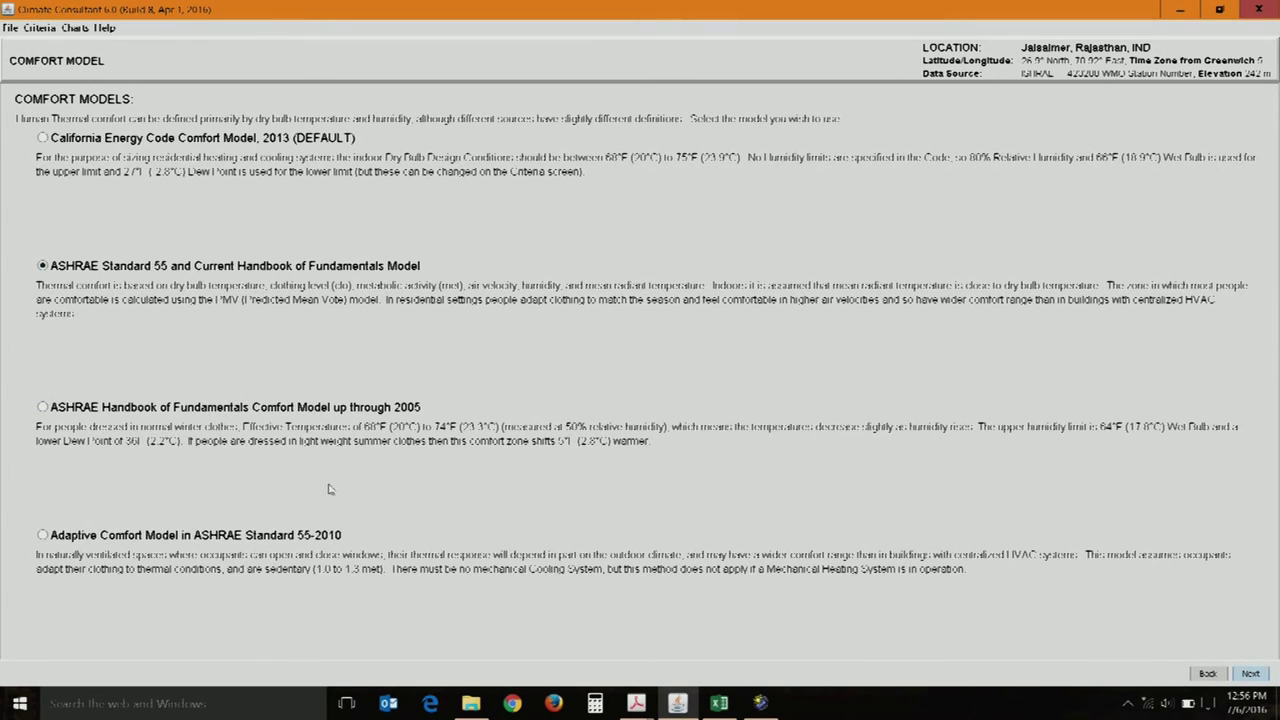
click(175, 540)
click(80, 30)
click(141, 256)
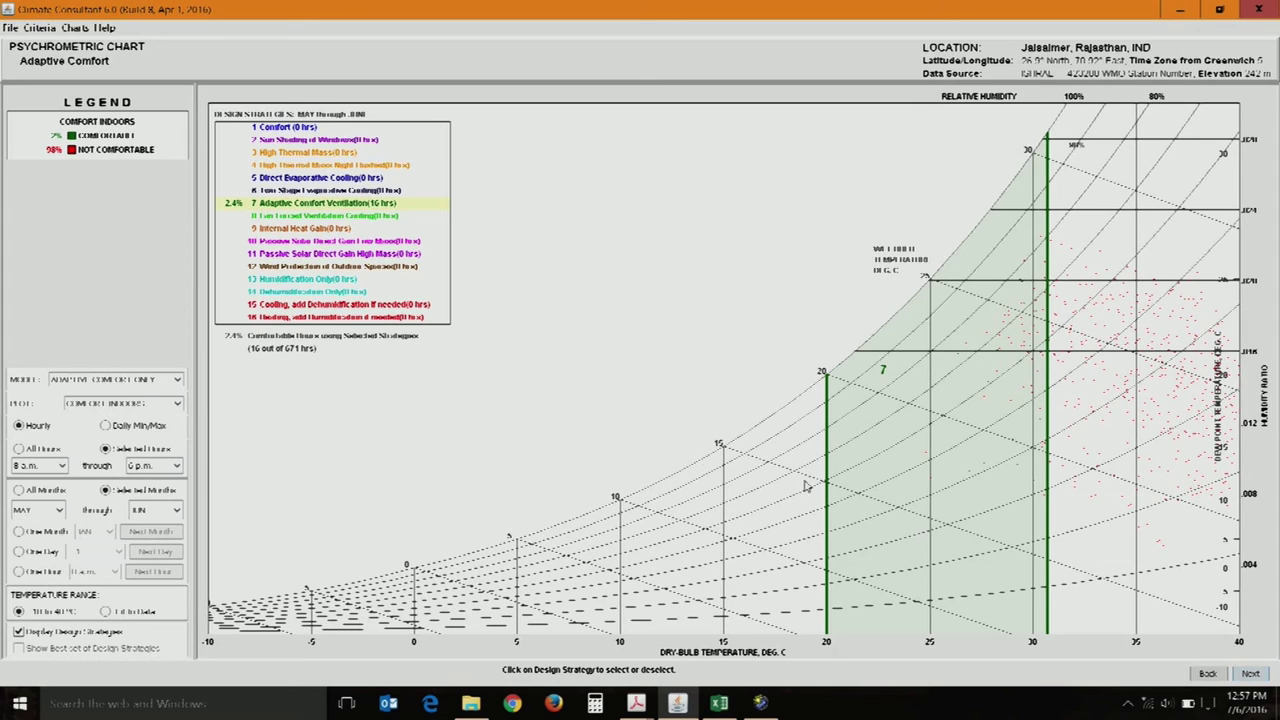
Switch the comfort model back to ASHRAE Standard 55 and Current Handbook of Fundamentals and show the psychrometric chart
click(40, 27)
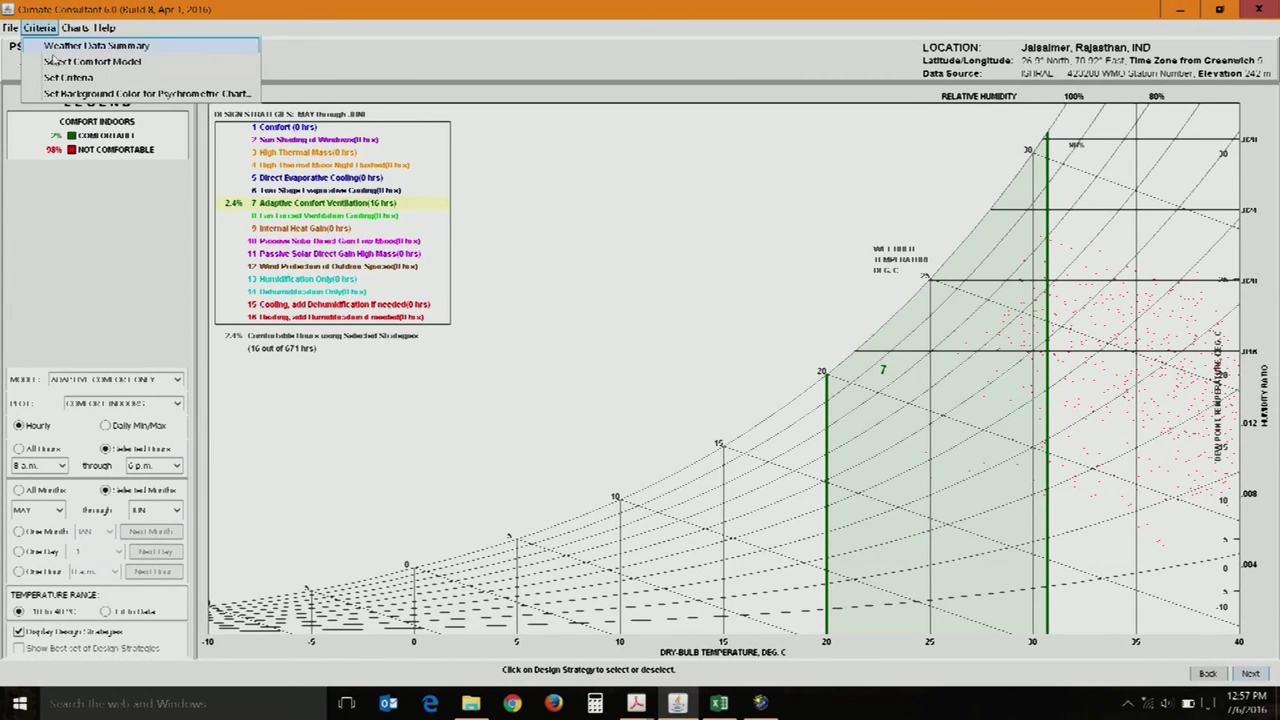
click(62, 62)
click(188, 270)
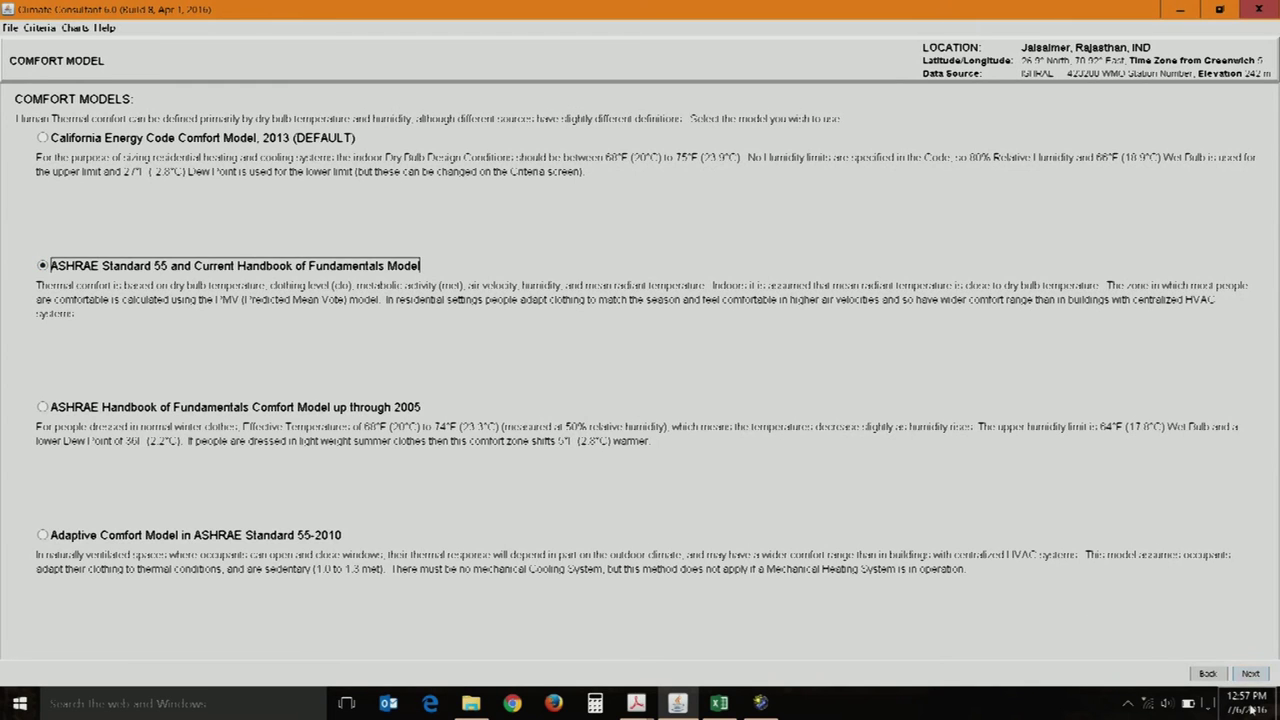
click(1250, 673)
click(75, 27)
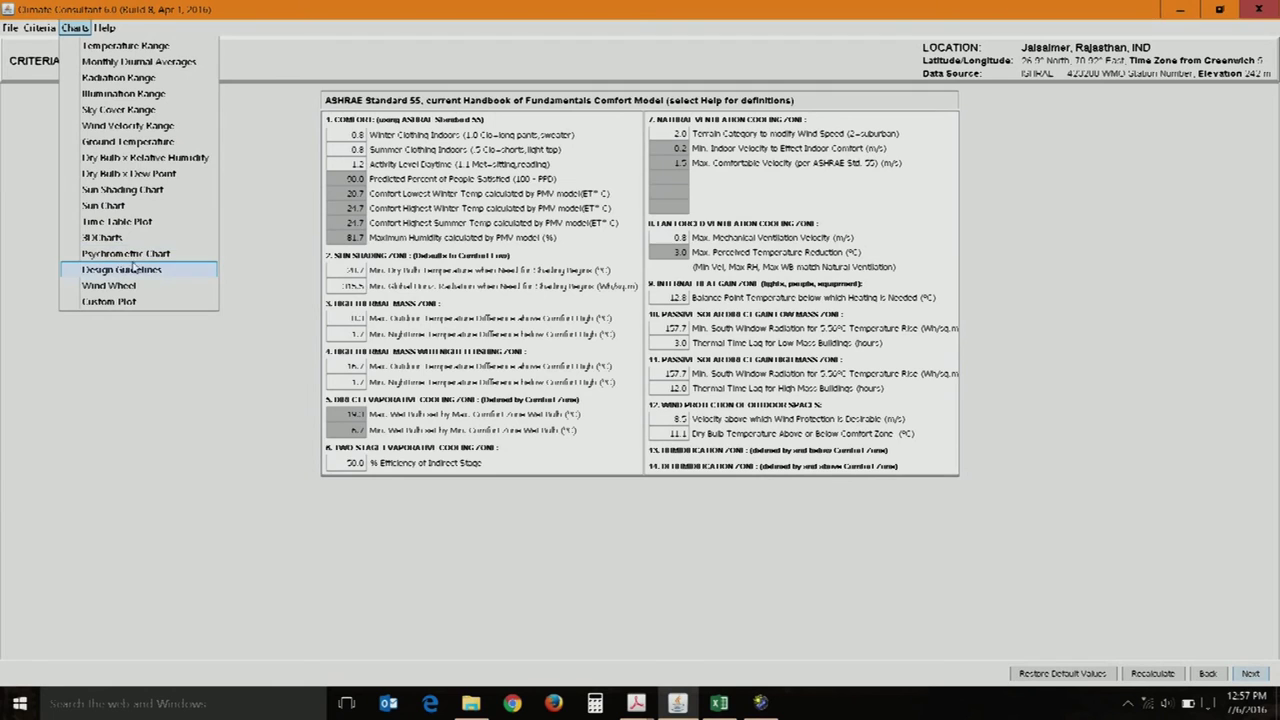
click(143, 256)
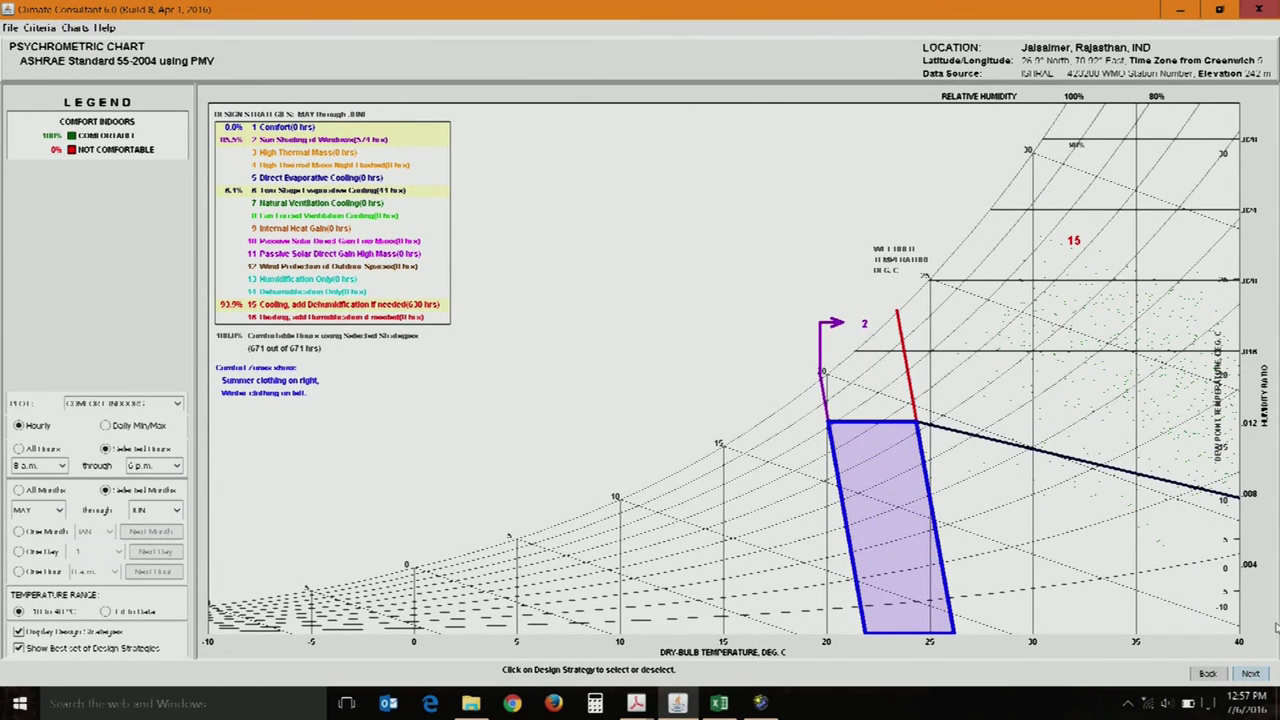
Open the May through June design guidelines and view the sketch for guideline 37 on window overhangs and sunshades
click(1250, 673)
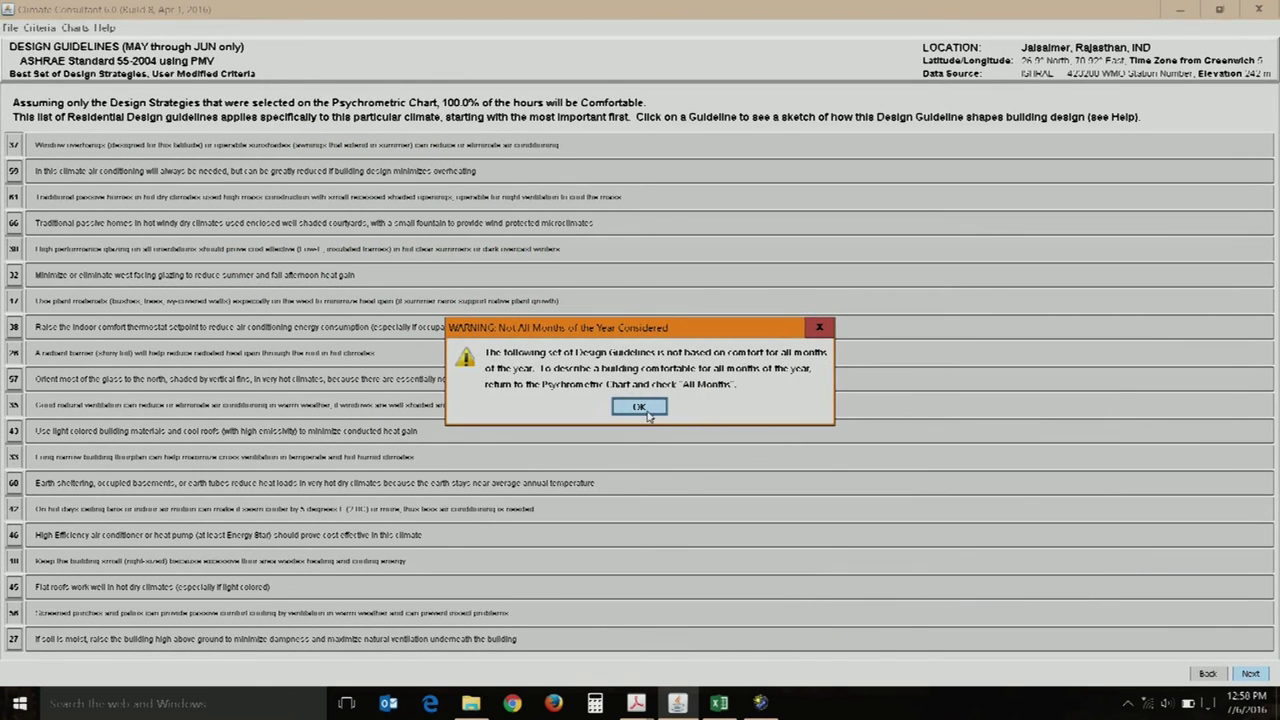
click(640, 407)
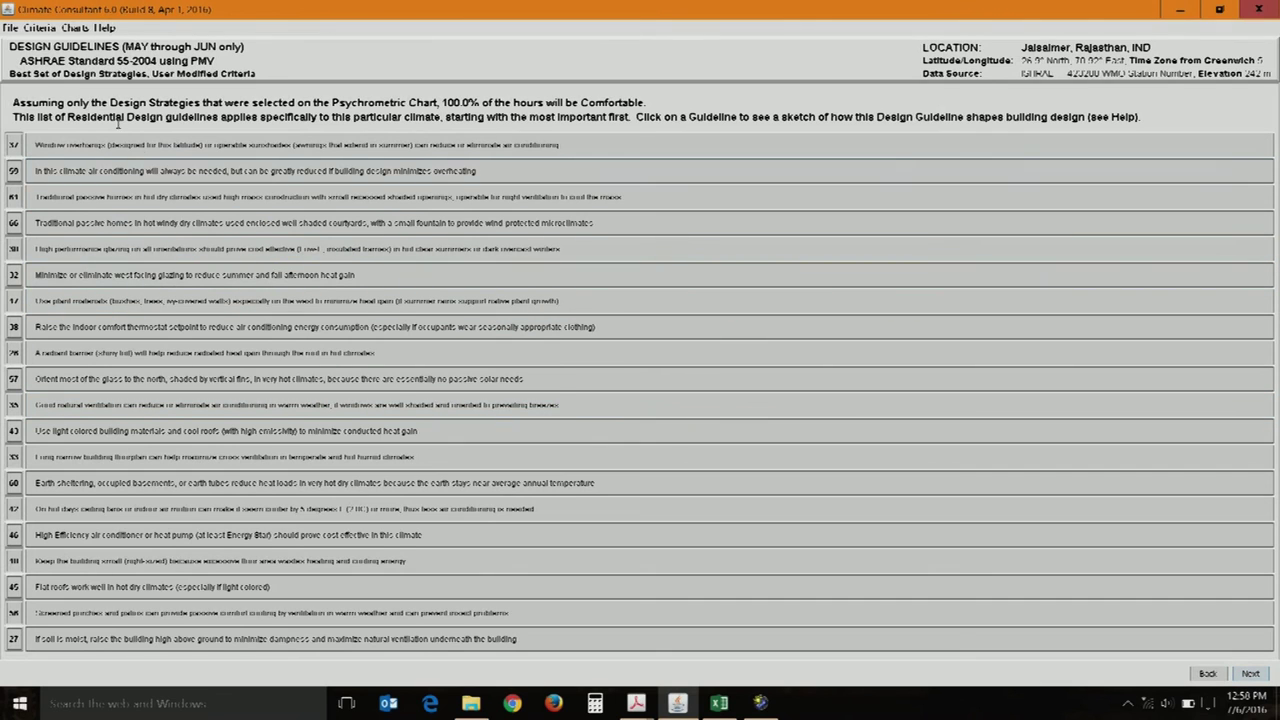
click(86, 145)
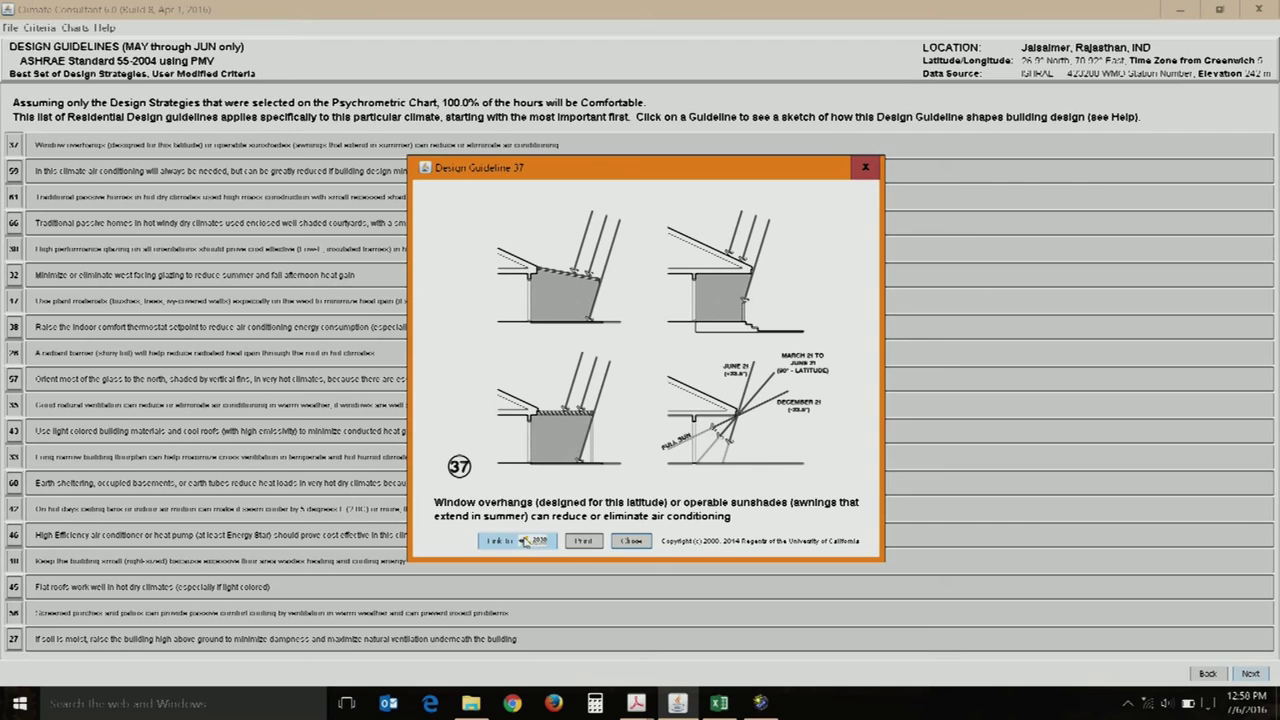
click(633, 541)
View the sketches for guideline 59 on reducing air conditioning and guideline 61 on traditional high-mass homes
click(50, 172)
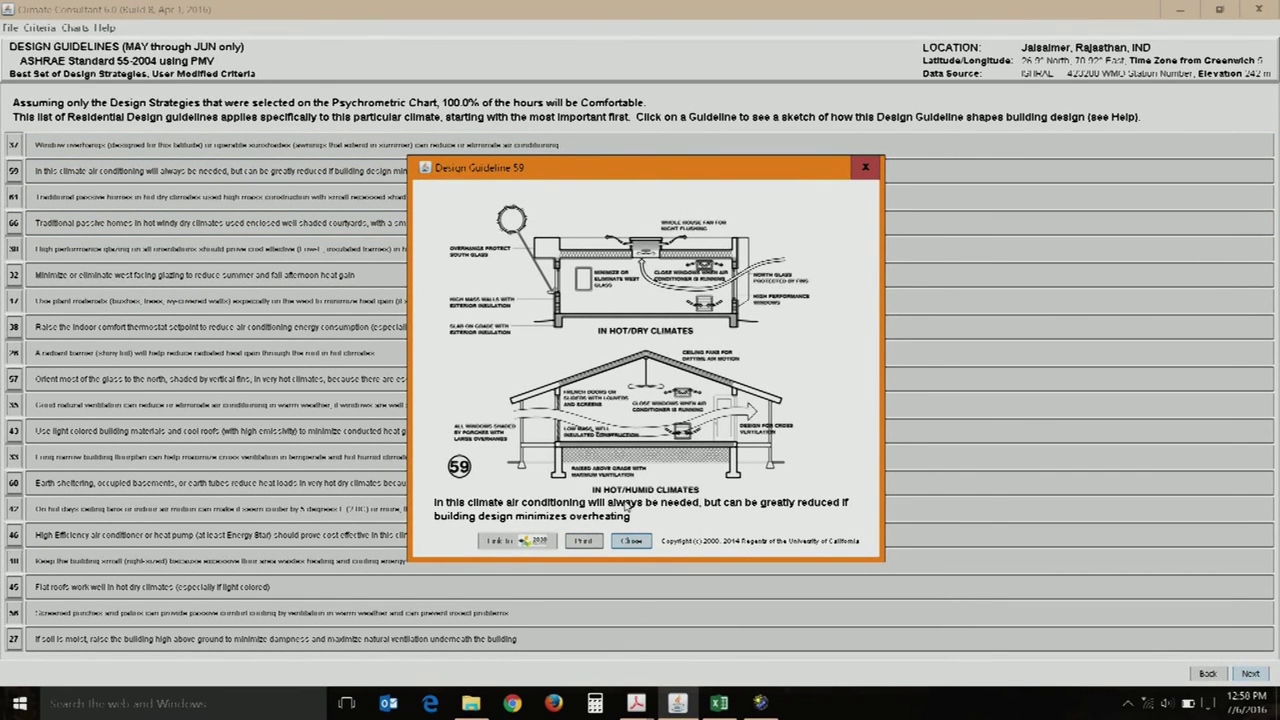
click(632, 541)
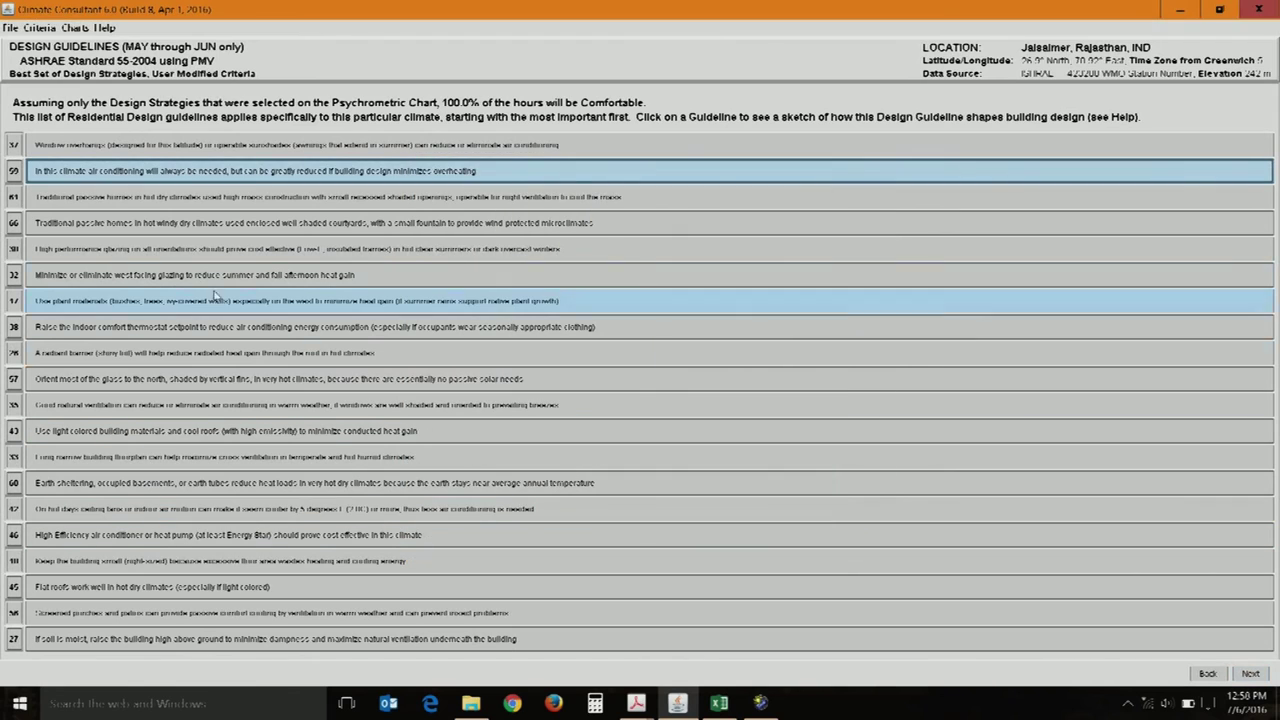
click(108, 202)
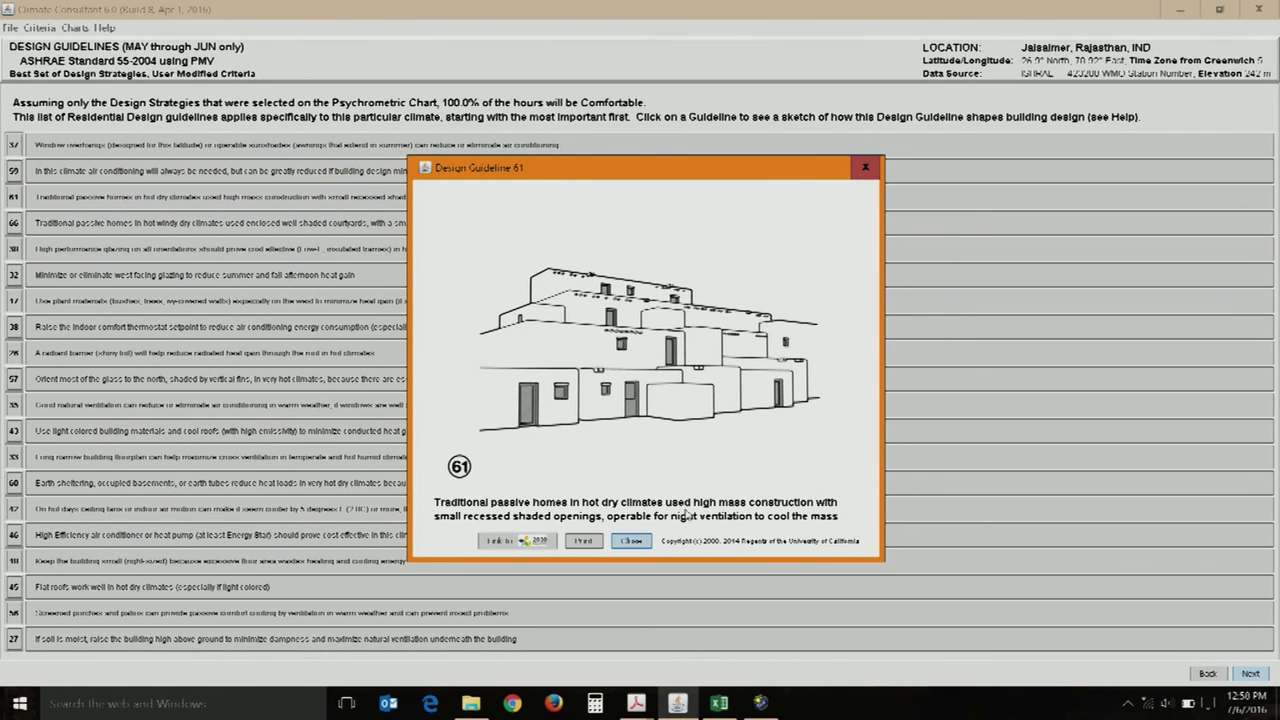
View the sketches for guideline 17 on plant materials and guideline 26 on radiant barriers
click(632, 541)
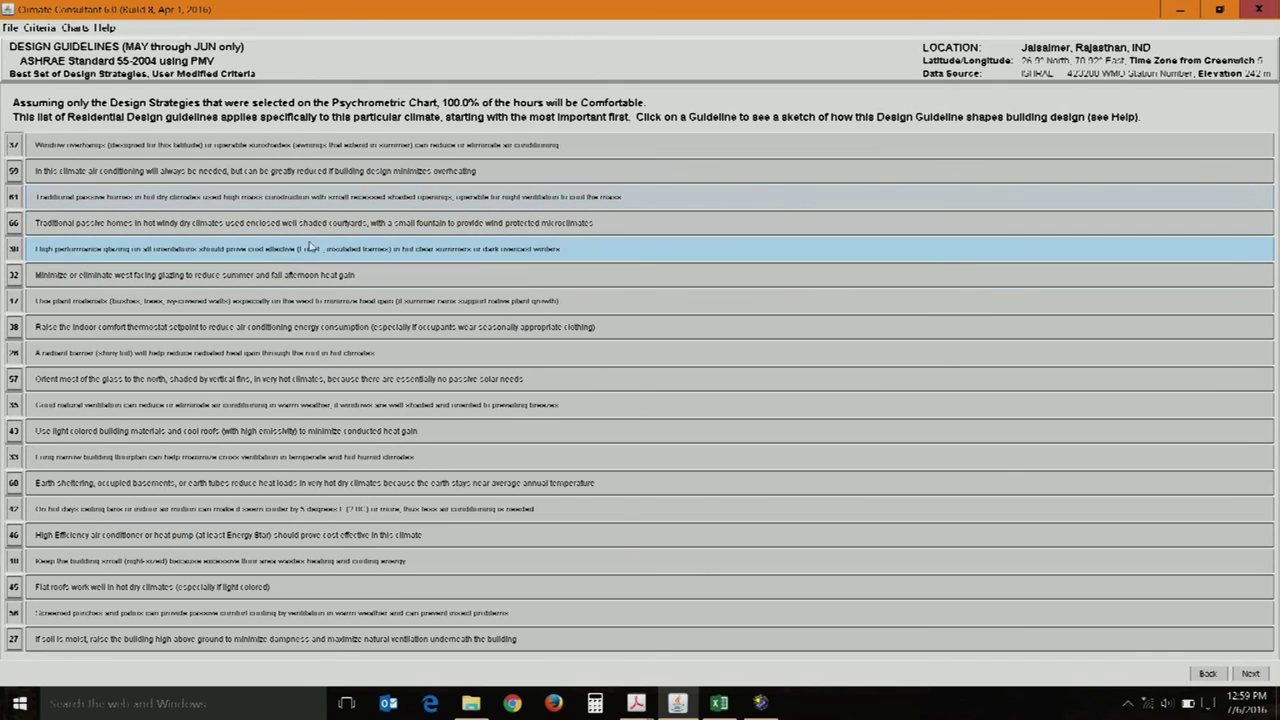
click(206, 301)
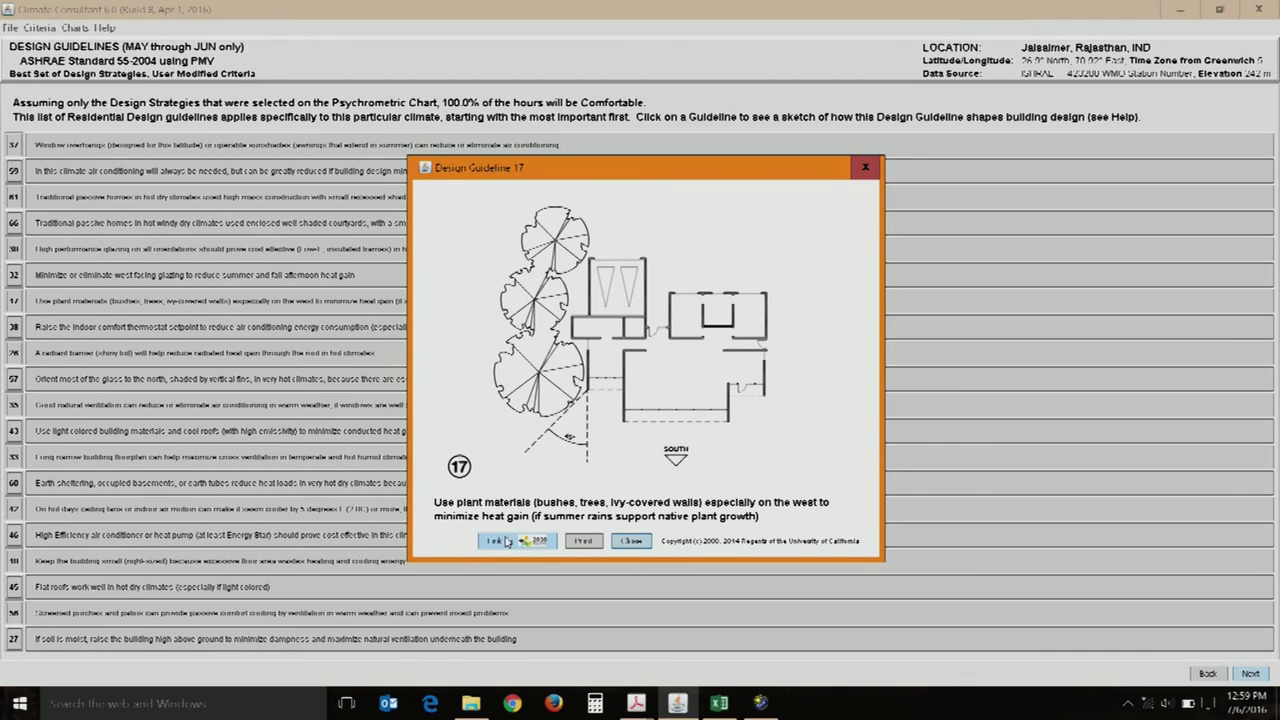
click(631, 543)
click(207, 357)
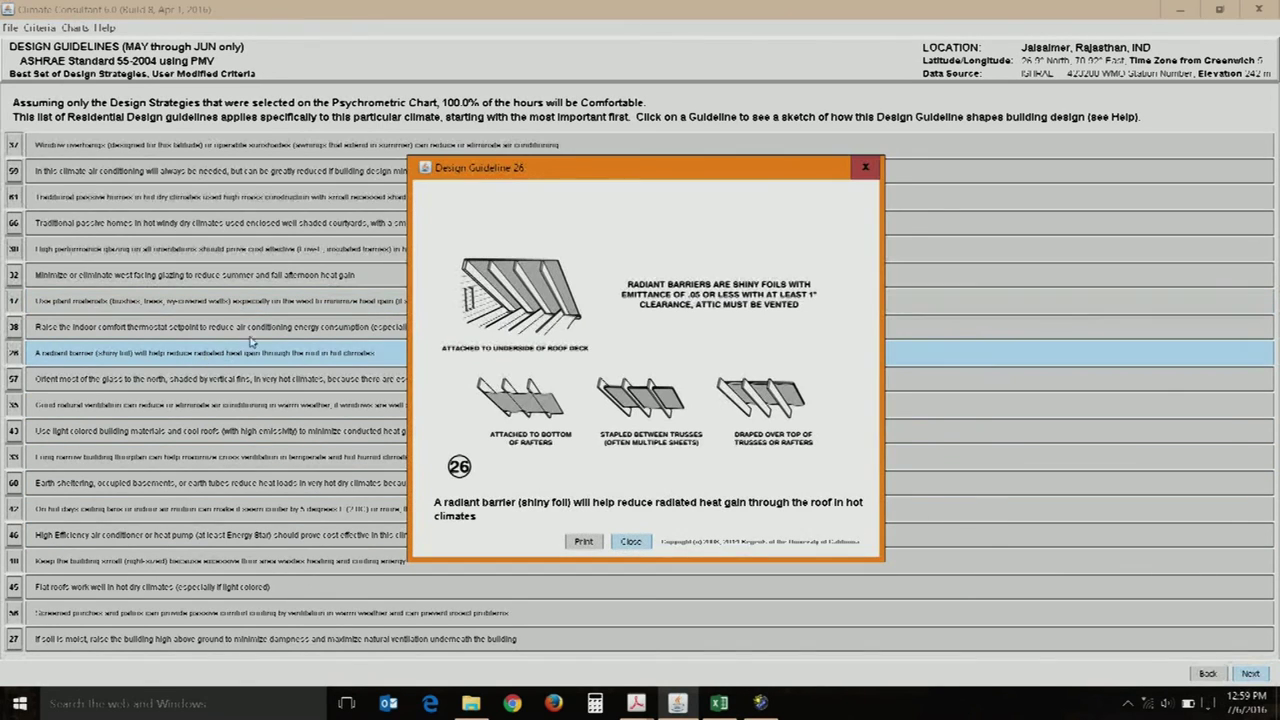
click(631, 543)
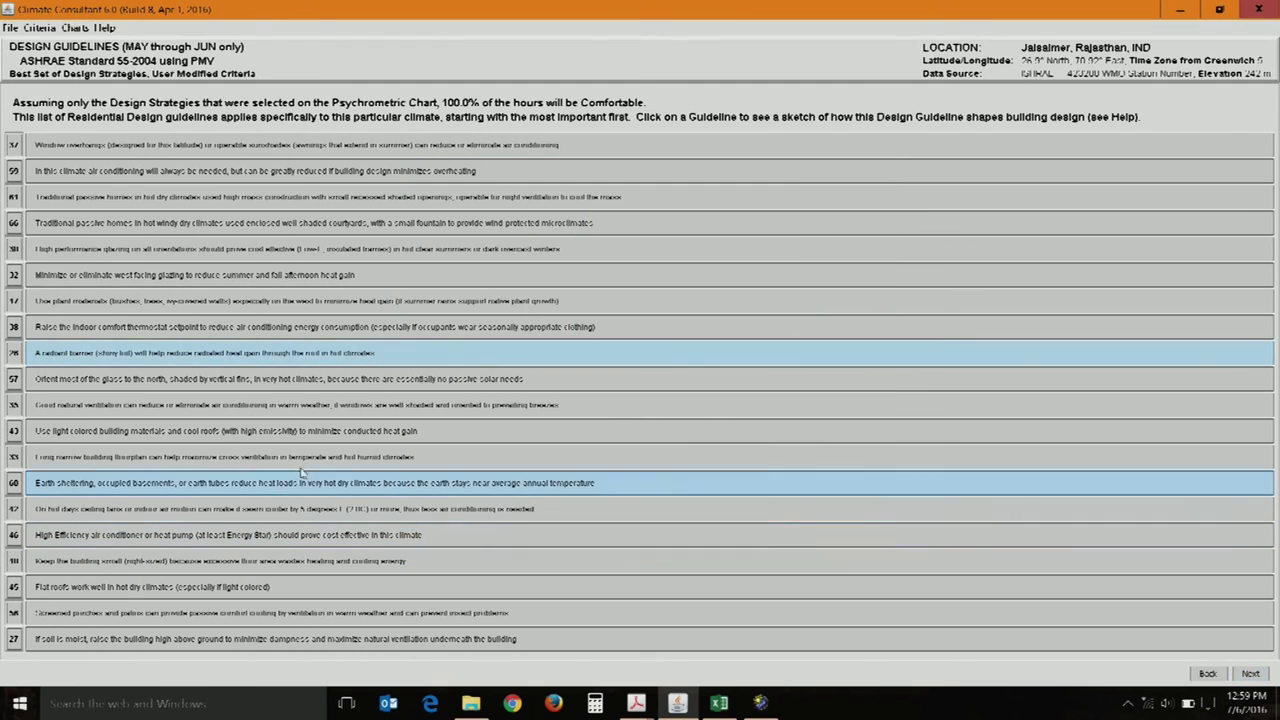
View guideline 33 on long narrow floorplans and the sketch for guideline 35 on good natural ventilation
click(117, 457)
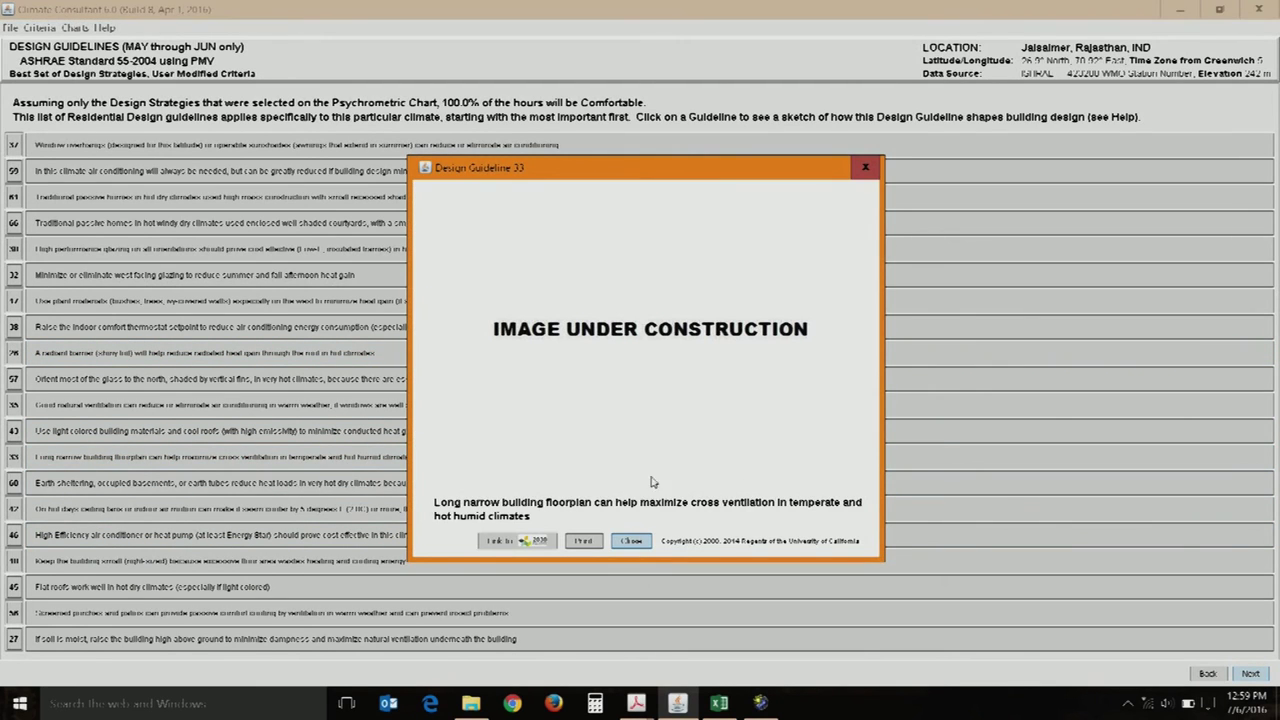
click(631, 541)
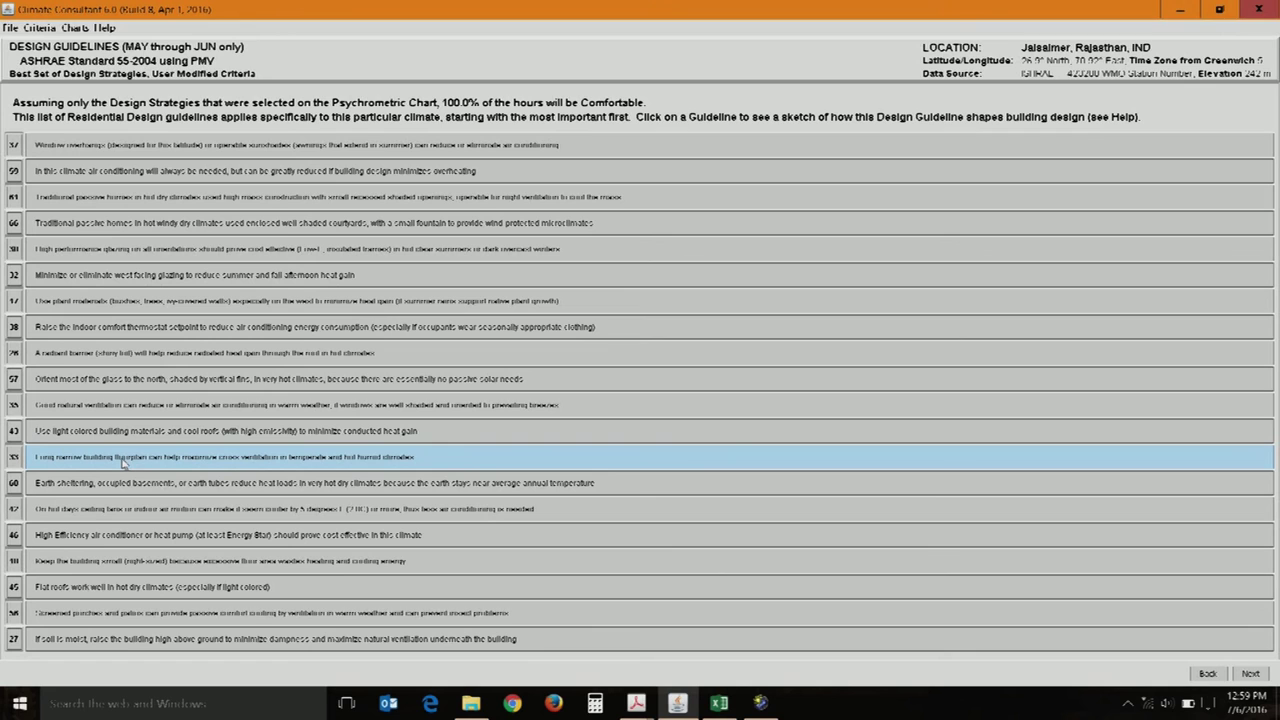
click(169, 408)
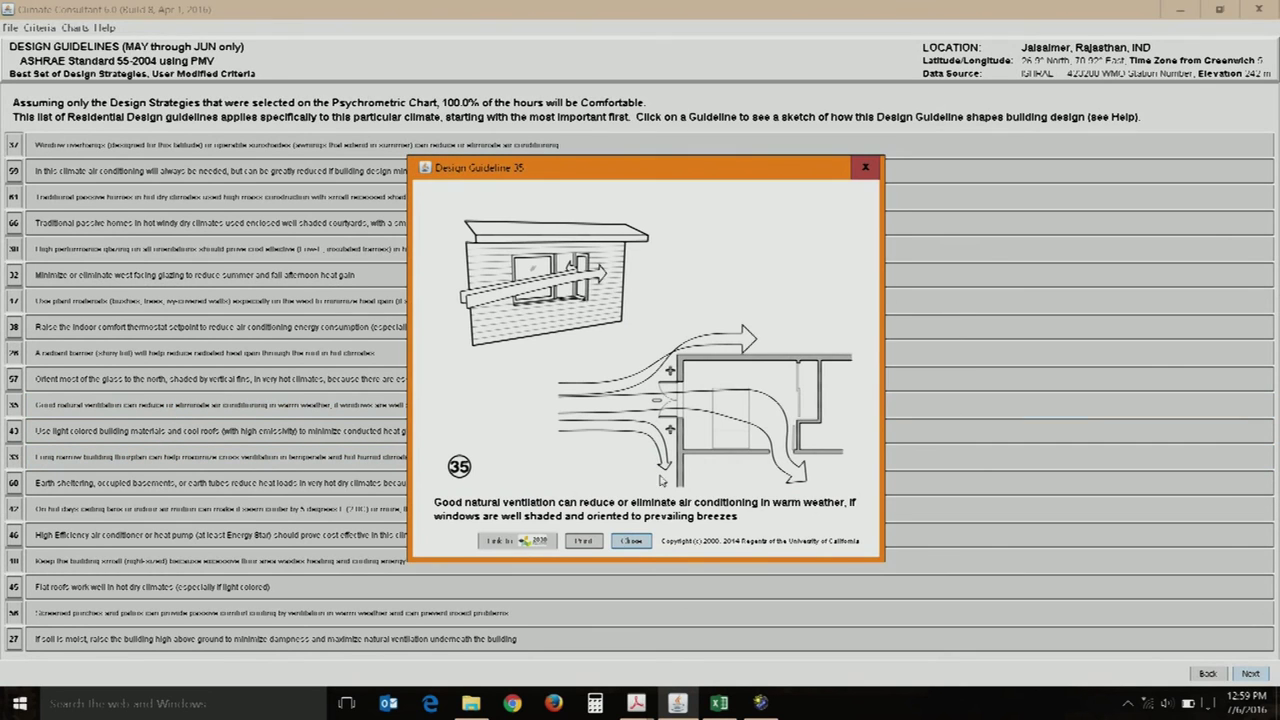
click(631, 541)
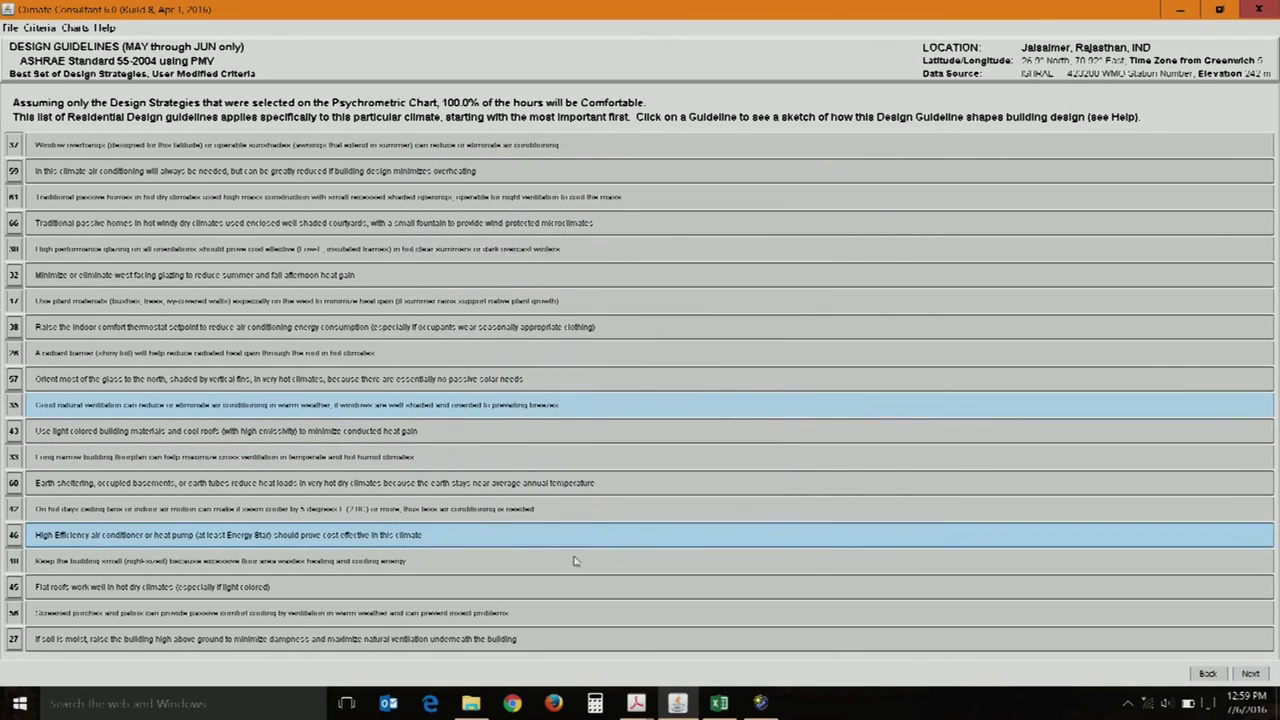
View guideline 45 on flat roofs and the sketch for guideline 27 on raising the building above moist soil
click(95, 592)
click(627, 545)
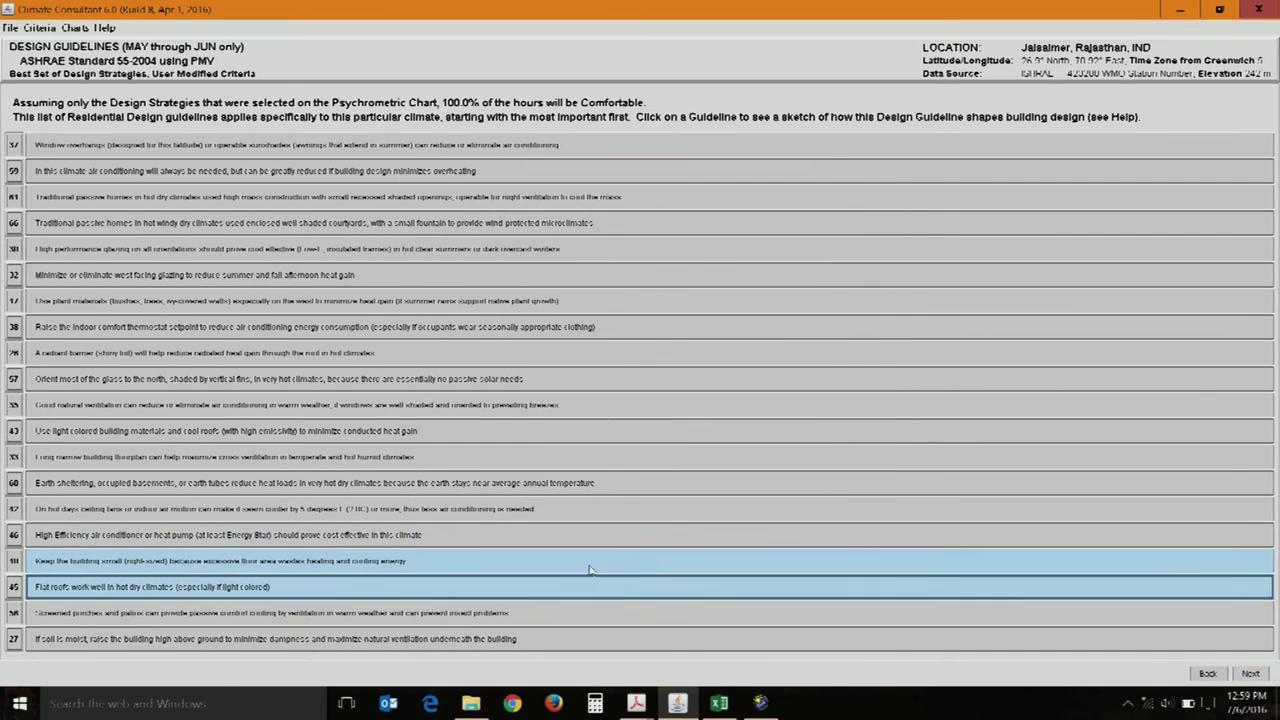
click(211, 642)
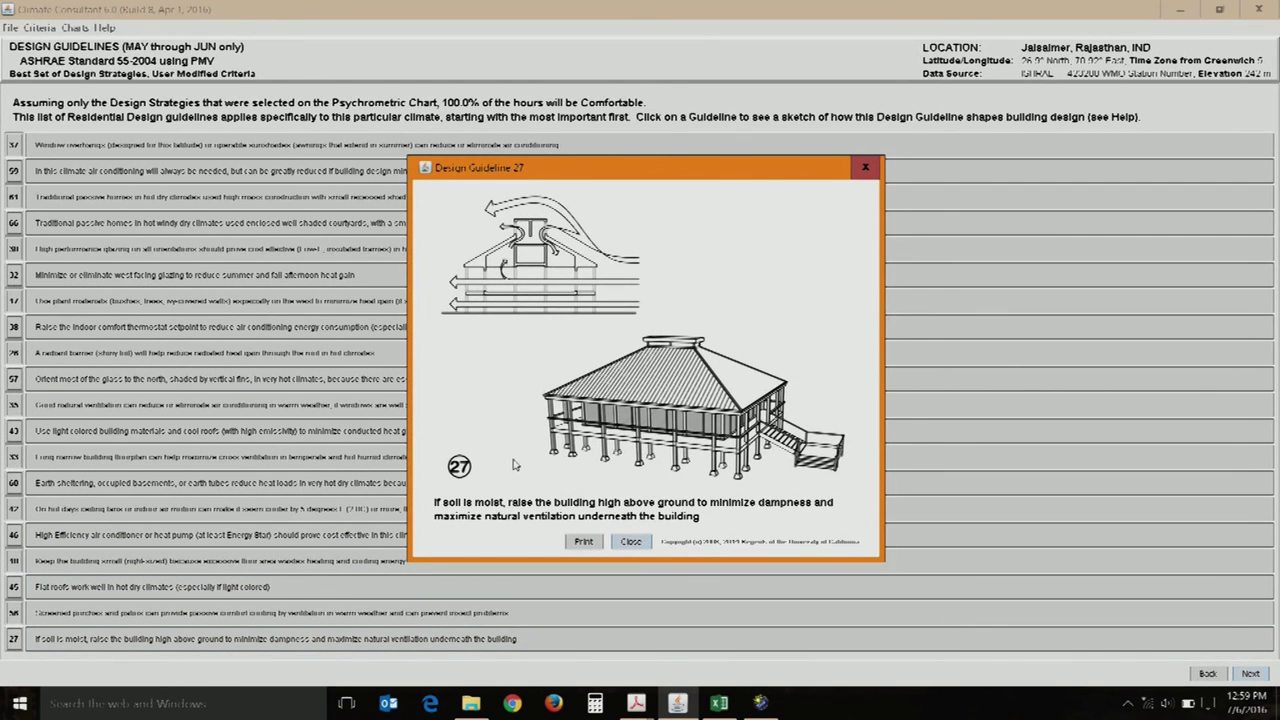
click(630, 541)
Open the wind wheel and limit it to January only, keeping all hours
click(1250, 674)
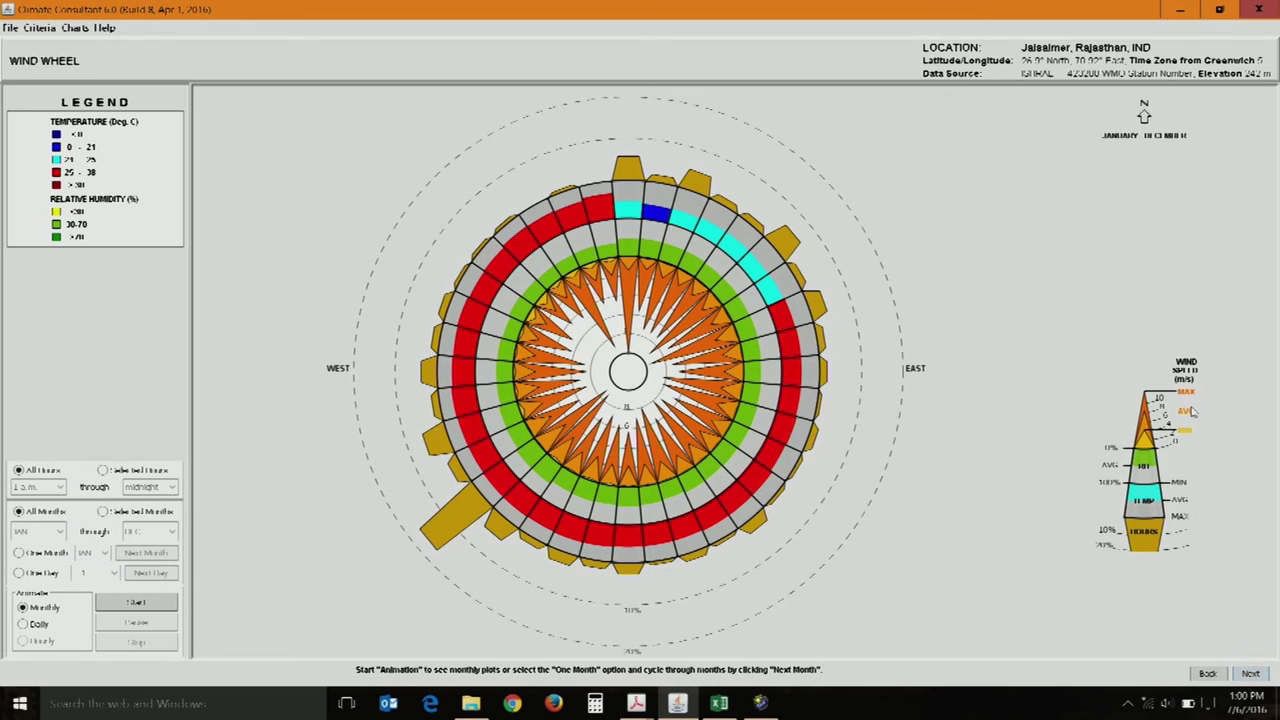
click(103, 470)
click(52, 474)
click(125, 514)
click(131, 533)
click(140, 532)
scroll(143, 556, up, 2)
click(141, 552)
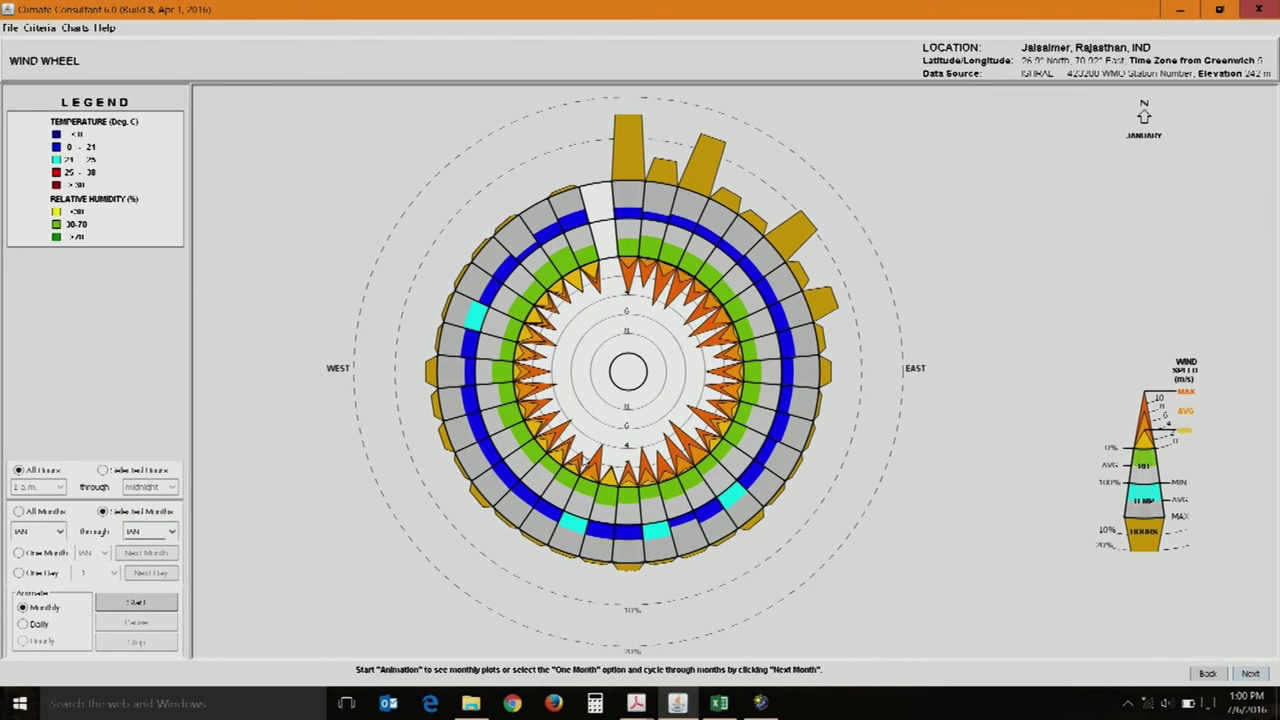
Show all months on the wind wheel again, play the monthly animation and stop it
click(63, 513)
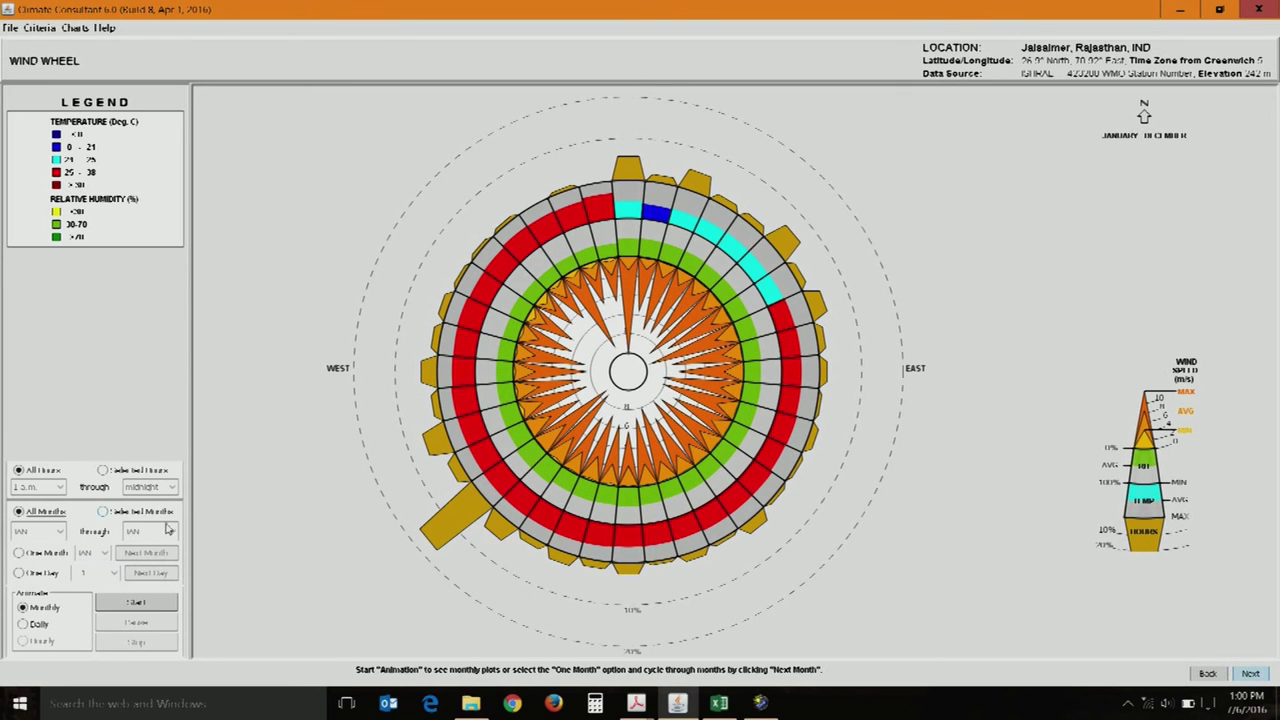
click(104, 606)
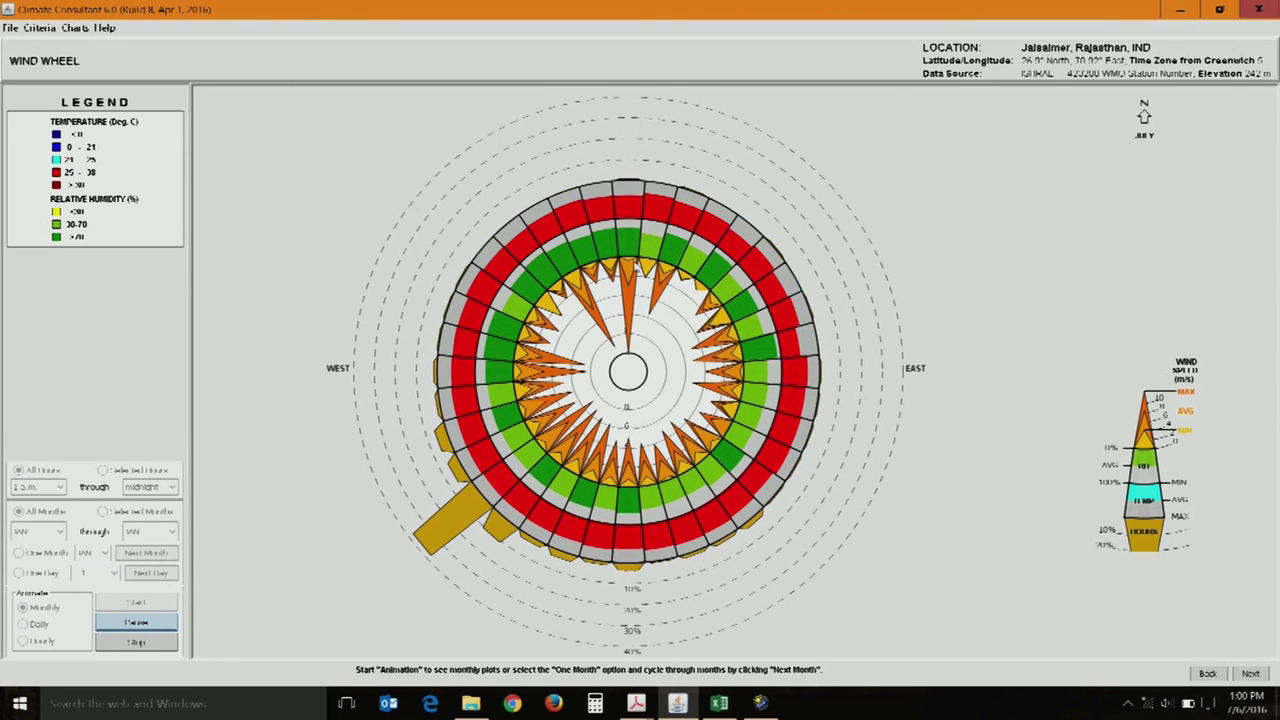
click(146, 645)
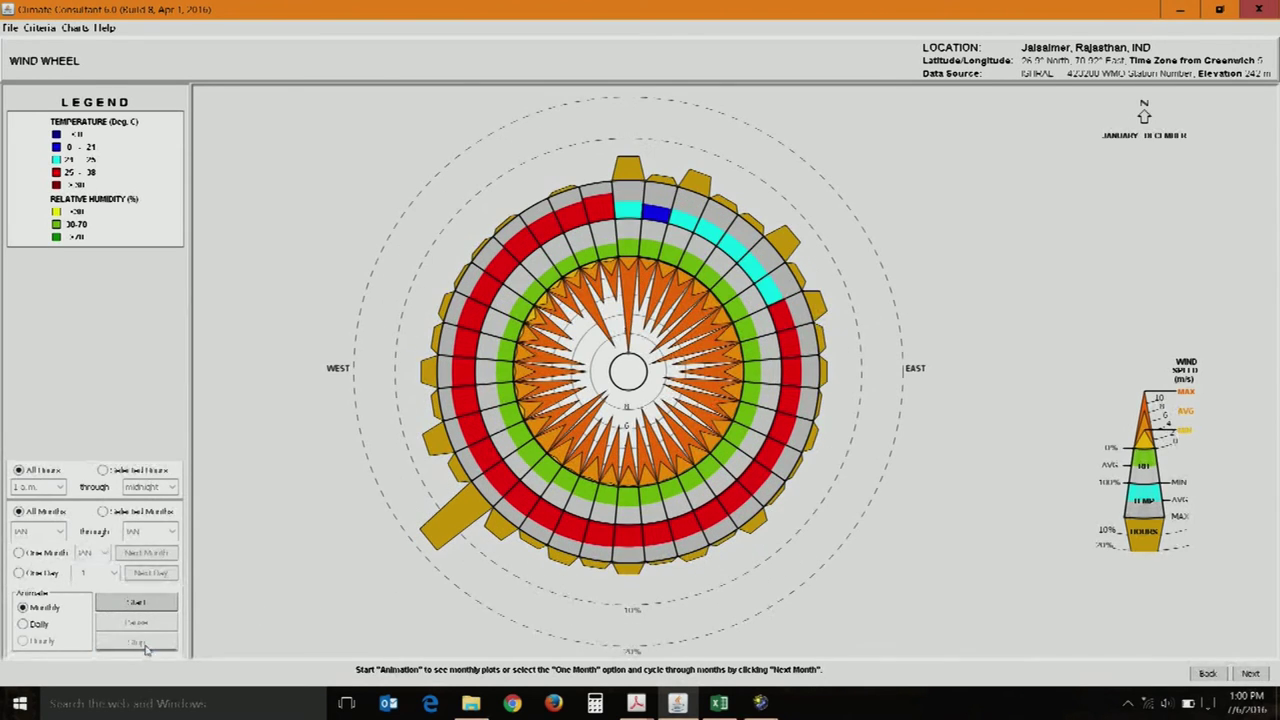
Switch the wind wheel animation to daily, play it and stop it
click(38, 624)
click(118, 606)
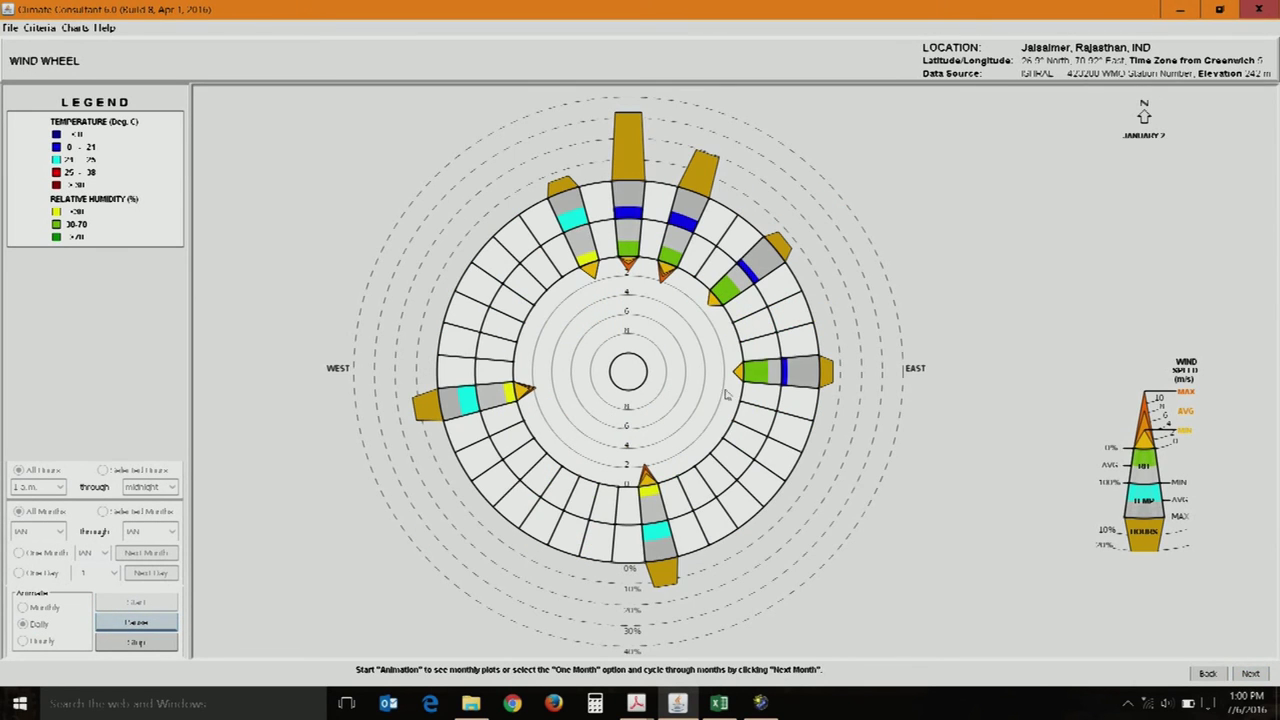
click(111, 648)
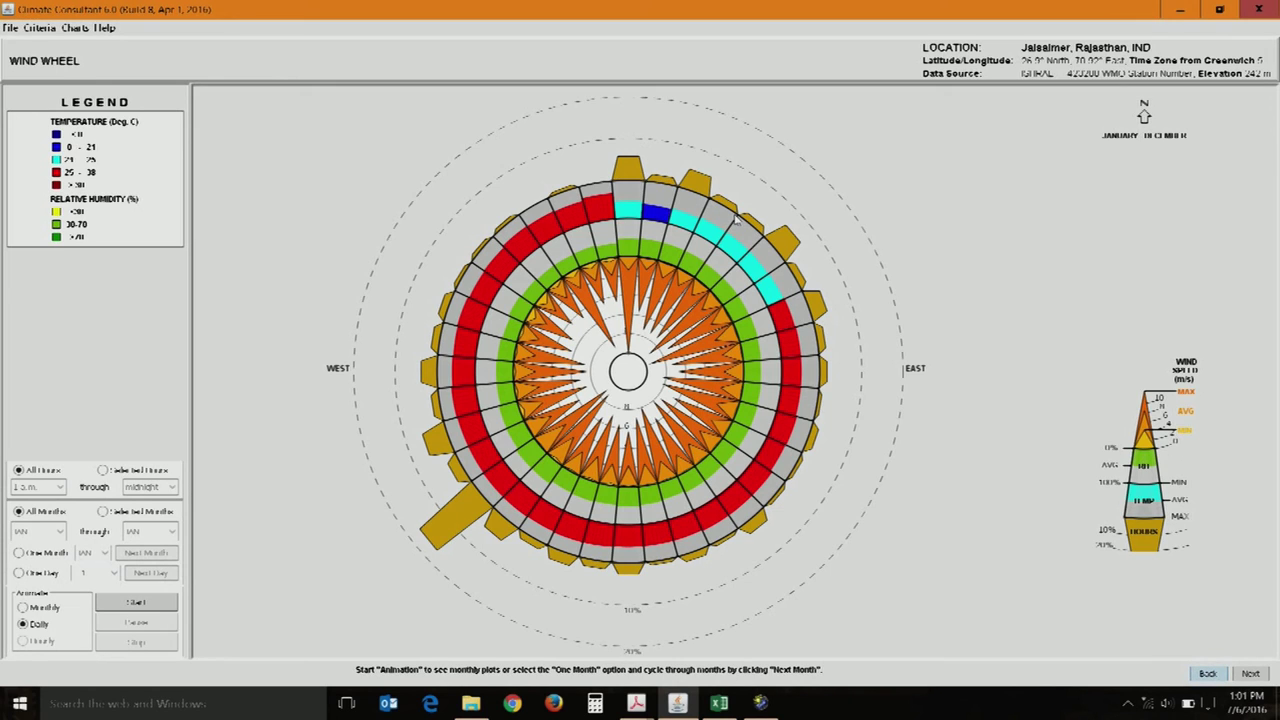
View the custom plot instructions and return to the wind wheel
click(1249, 674)
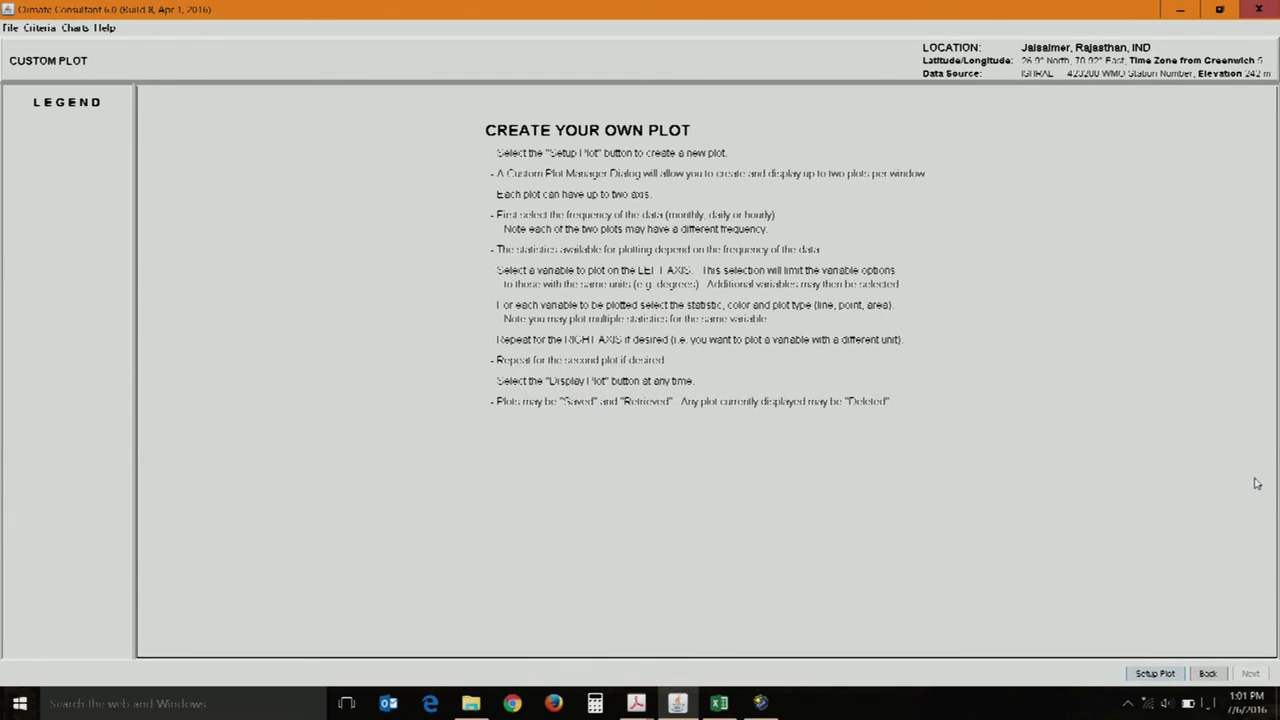
click(1196, 675)
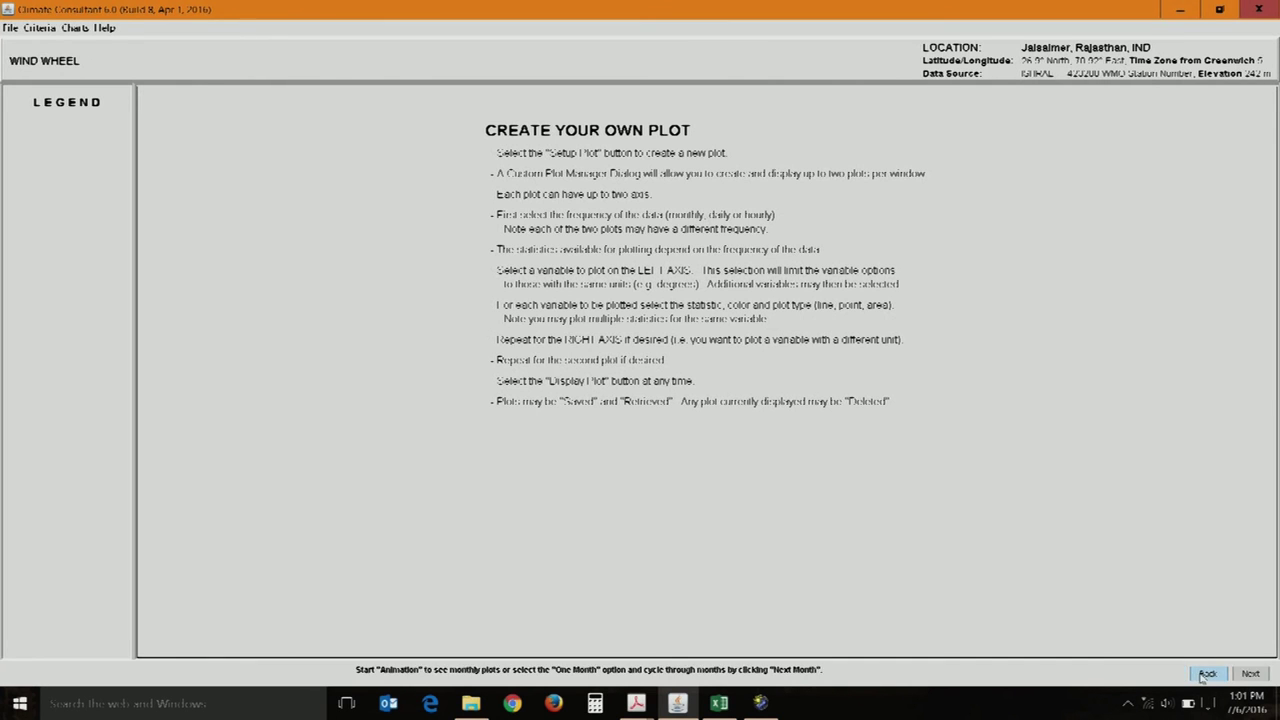
click(10, 28)
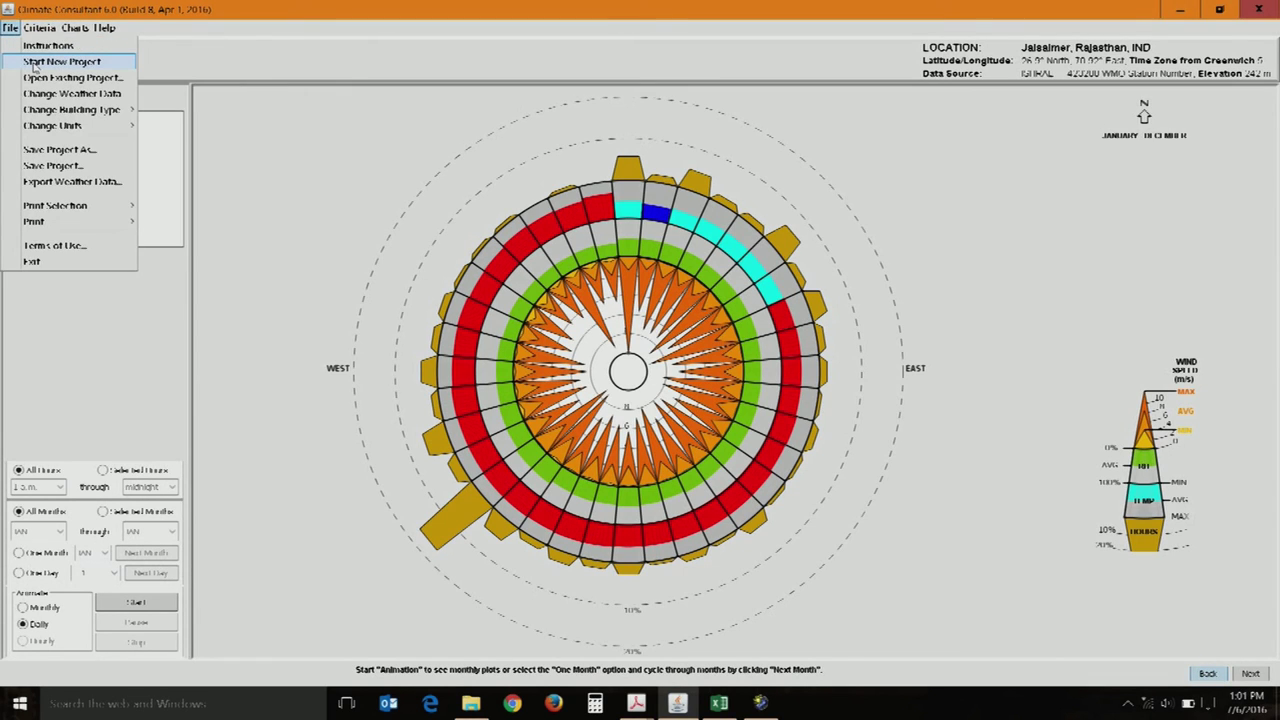
click(10, 28)
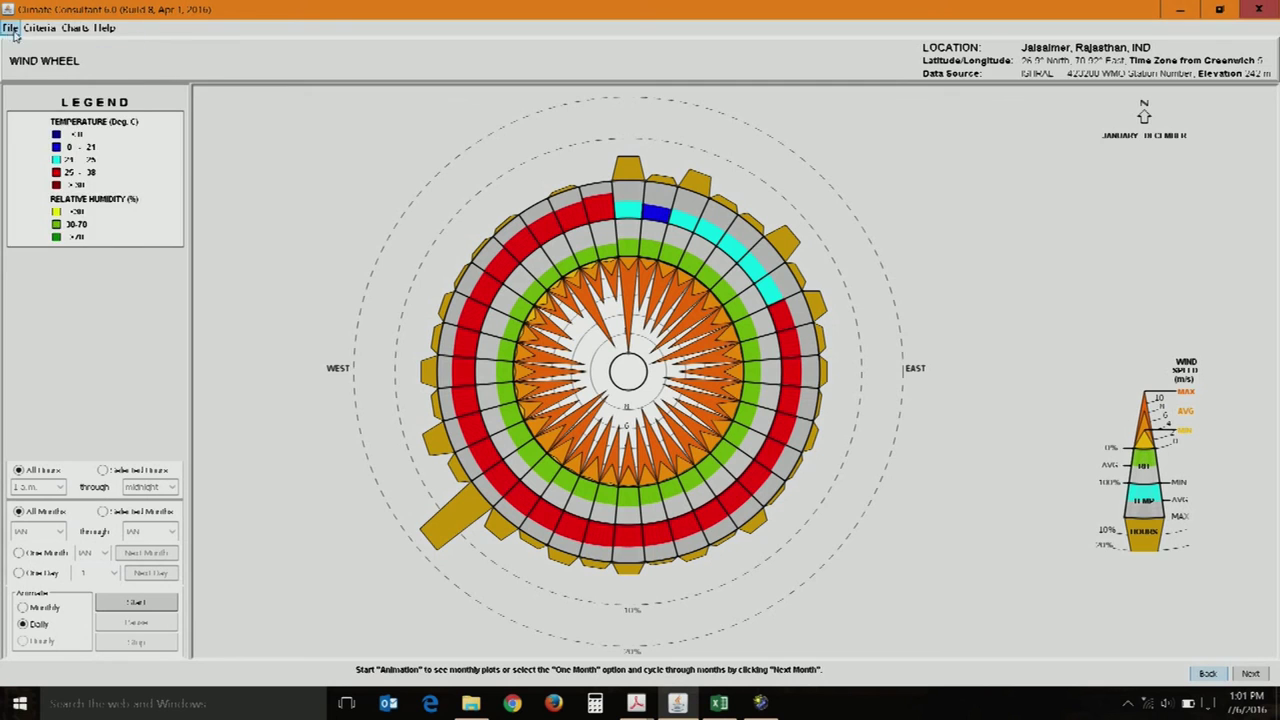
Reopen the psychrometric chart and turn off the best set of design strategies
click(75, 28)
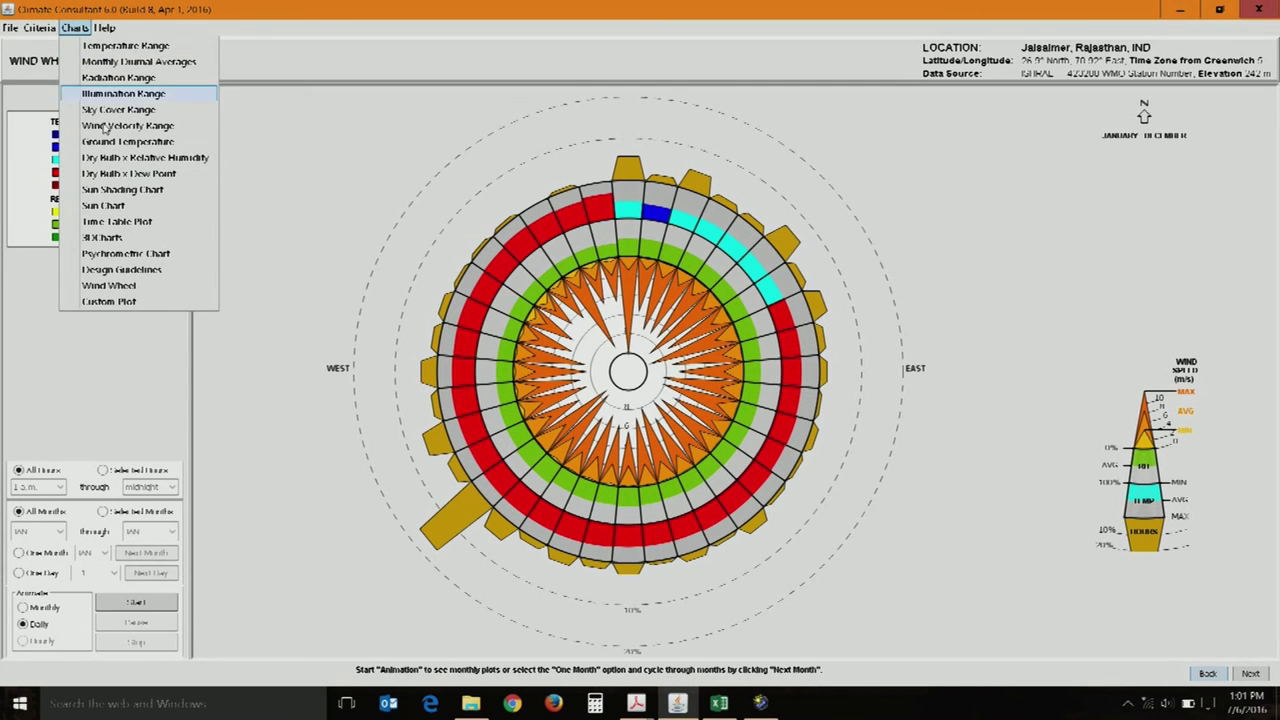
click(133, 256)
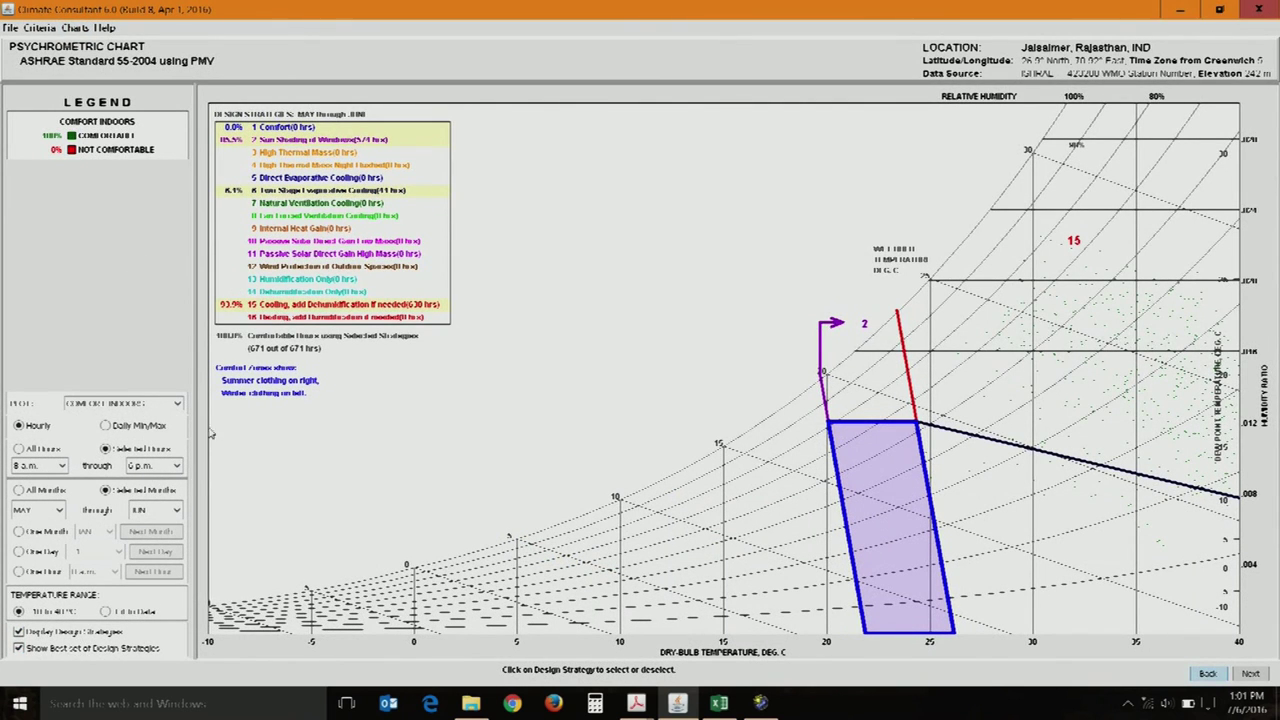
click(88, 650)
click(113, 637)
click(113, 637)
click(88, 650)
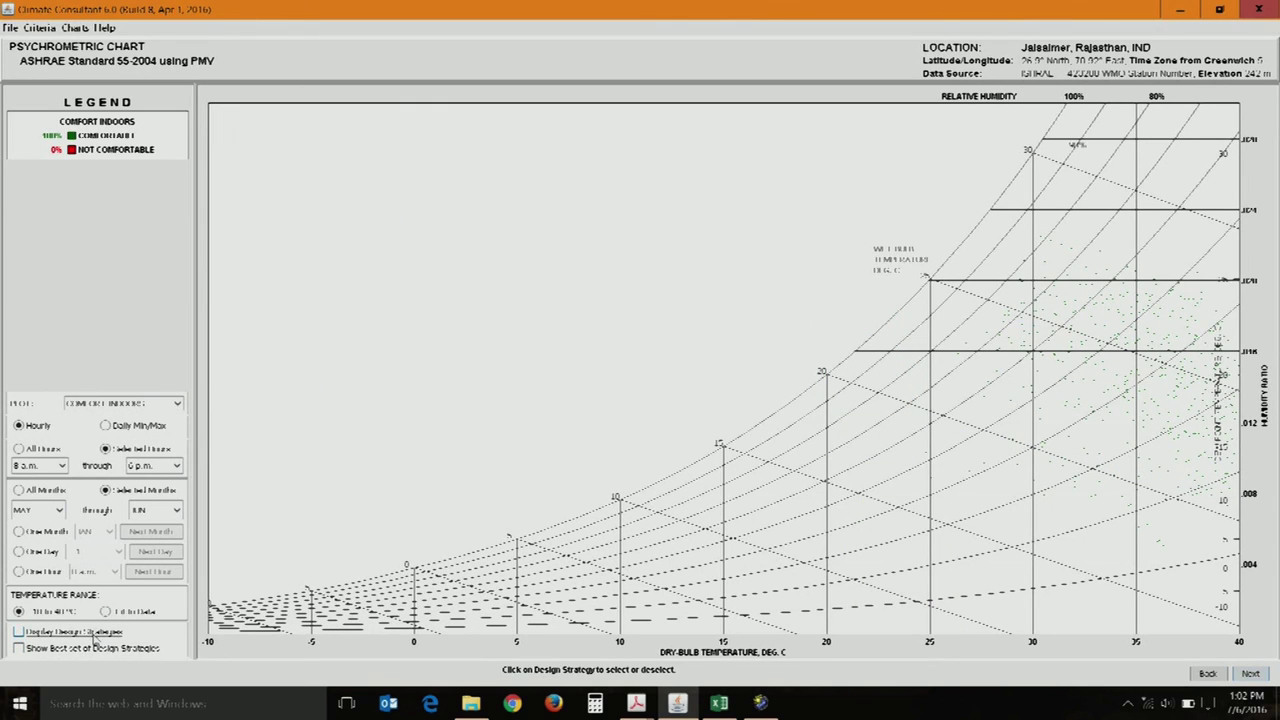
Add High Thermal Mass Night Flushed to the strategies and try both Passive Solar Direct Gain options, low mass and high mass
click(343, 166)
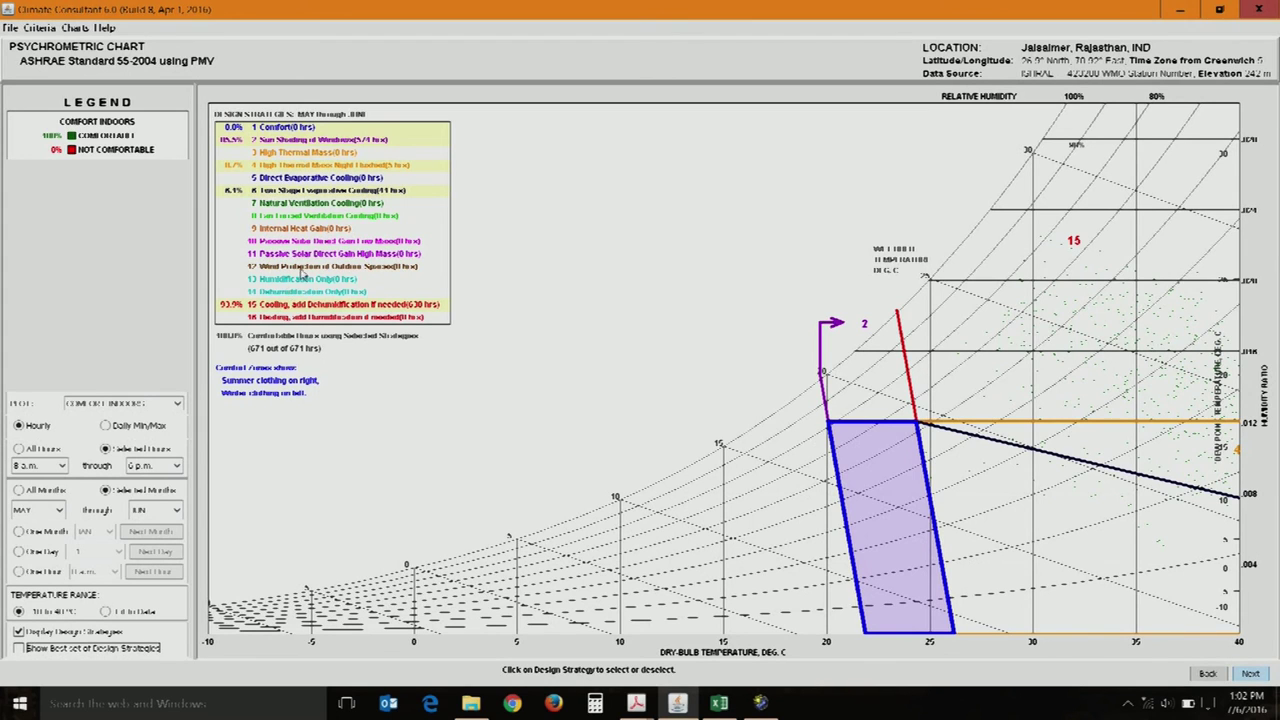
click(287, 244)
click(284, 243)
click(284, 255)
click(284, 255)
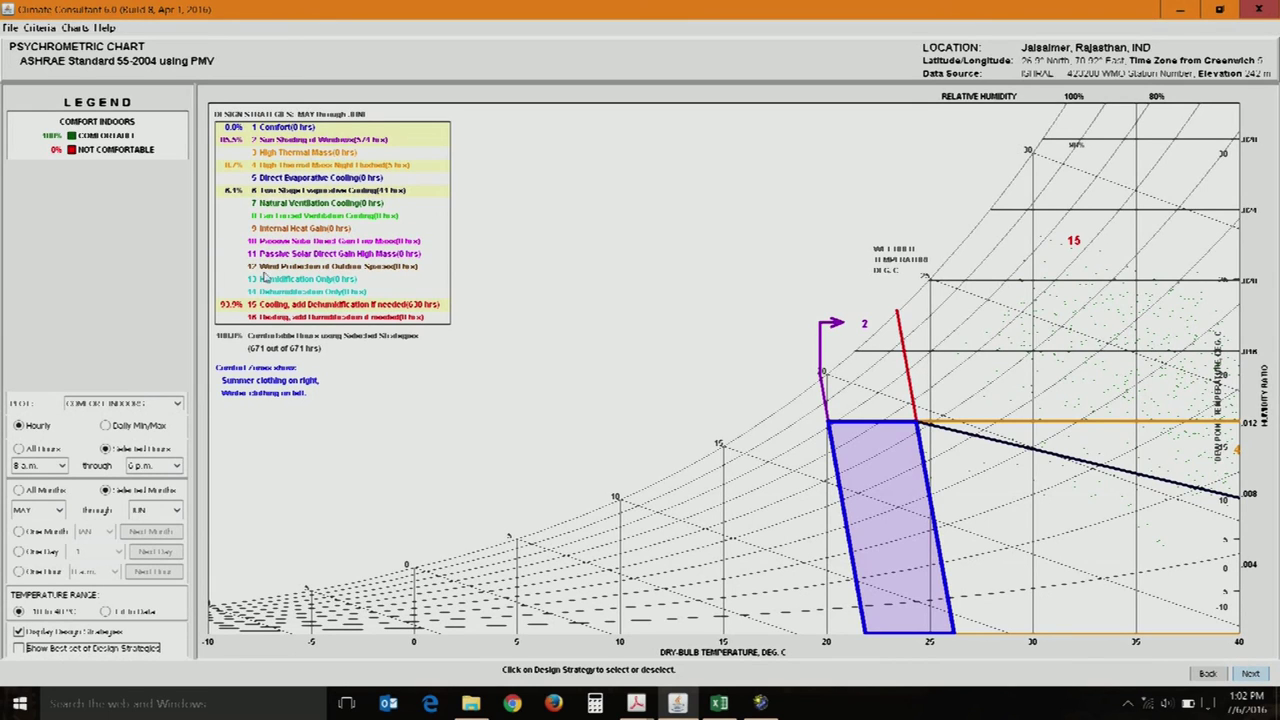
Plot all hours of all months on the psychrometric chart and show the best set of design strategies
click(43, 452)
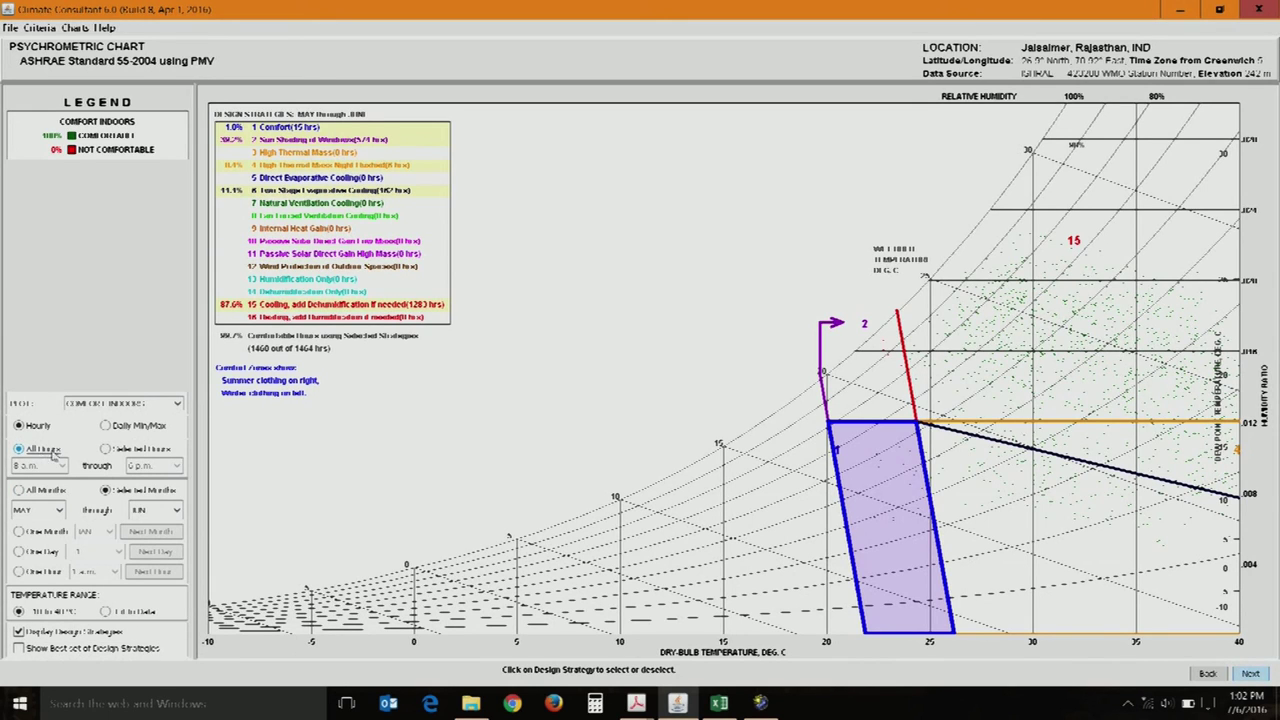
click(55, 496)
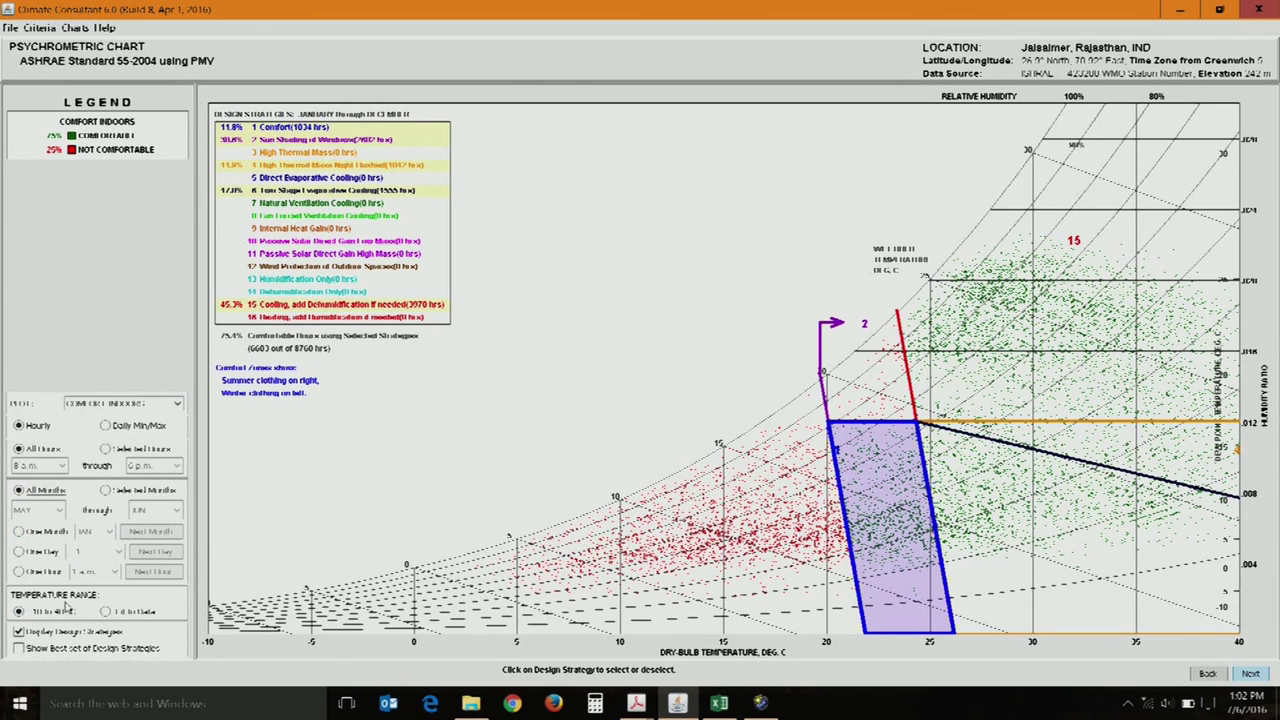
click(67, 649)
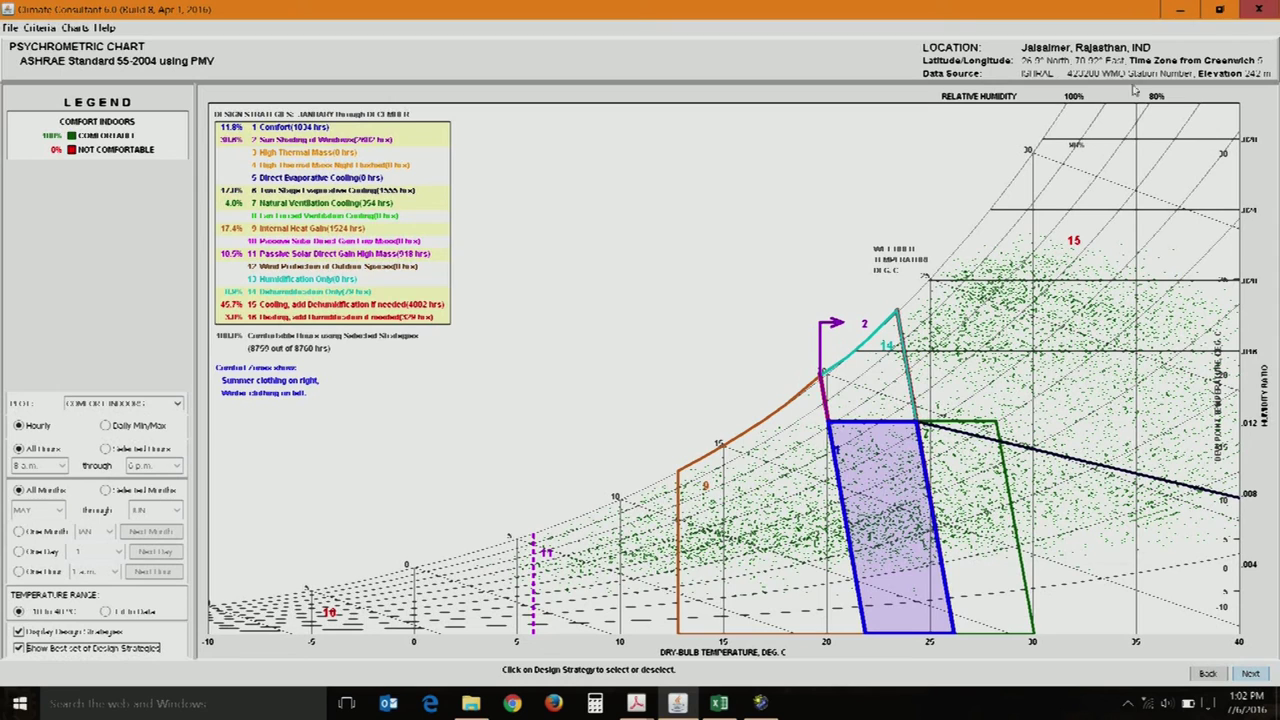
Start a new project with fresh design decisions, without saving the current Jaisalmer project
click(10, 27)
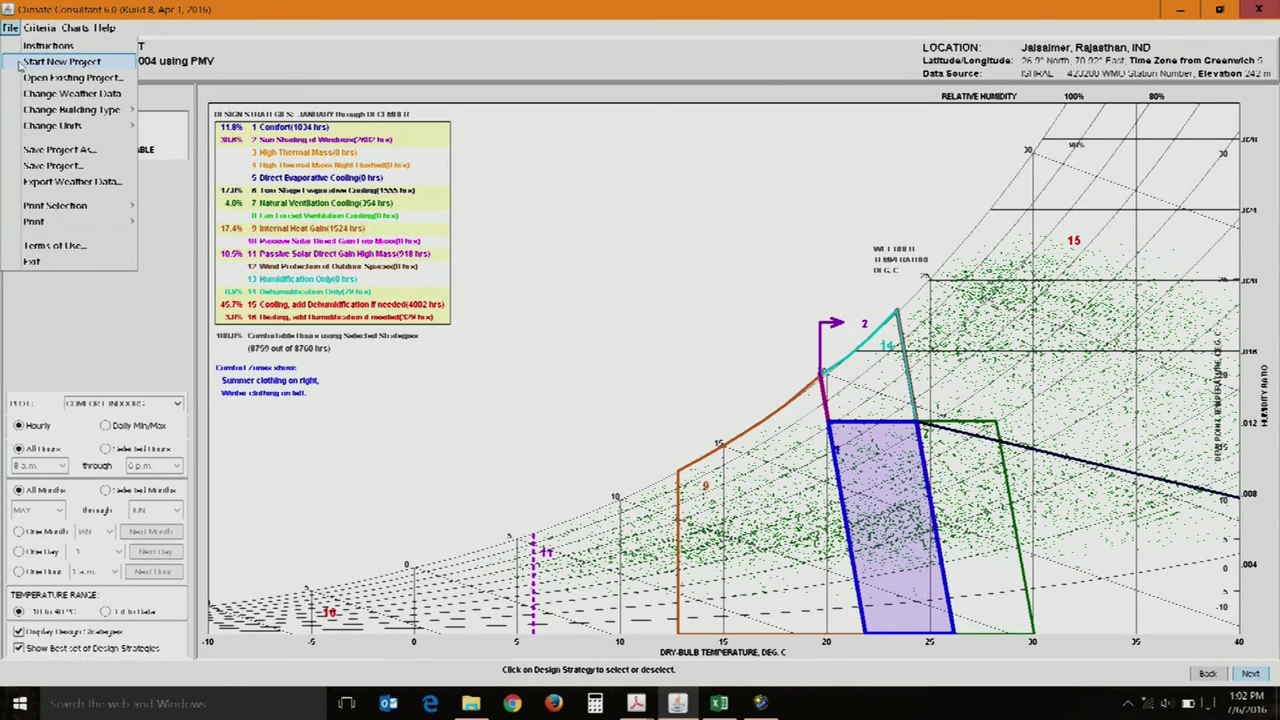
click(32, 63)
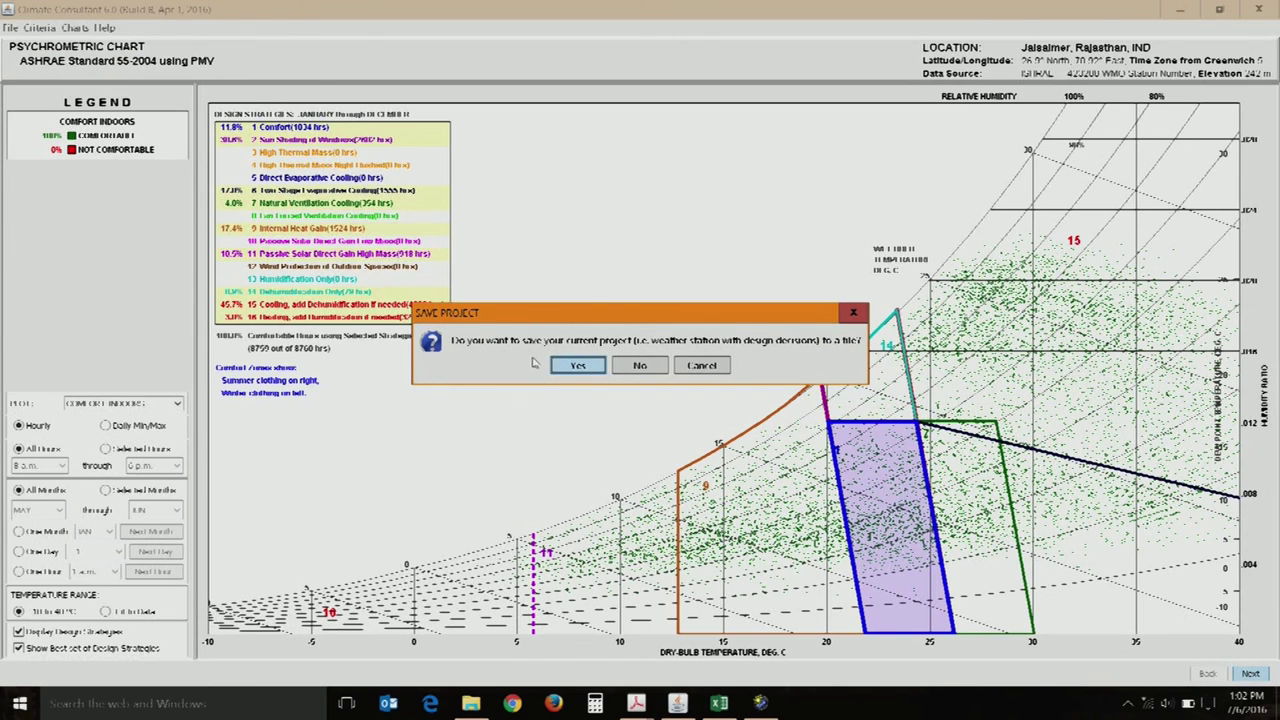
click(641, 366)
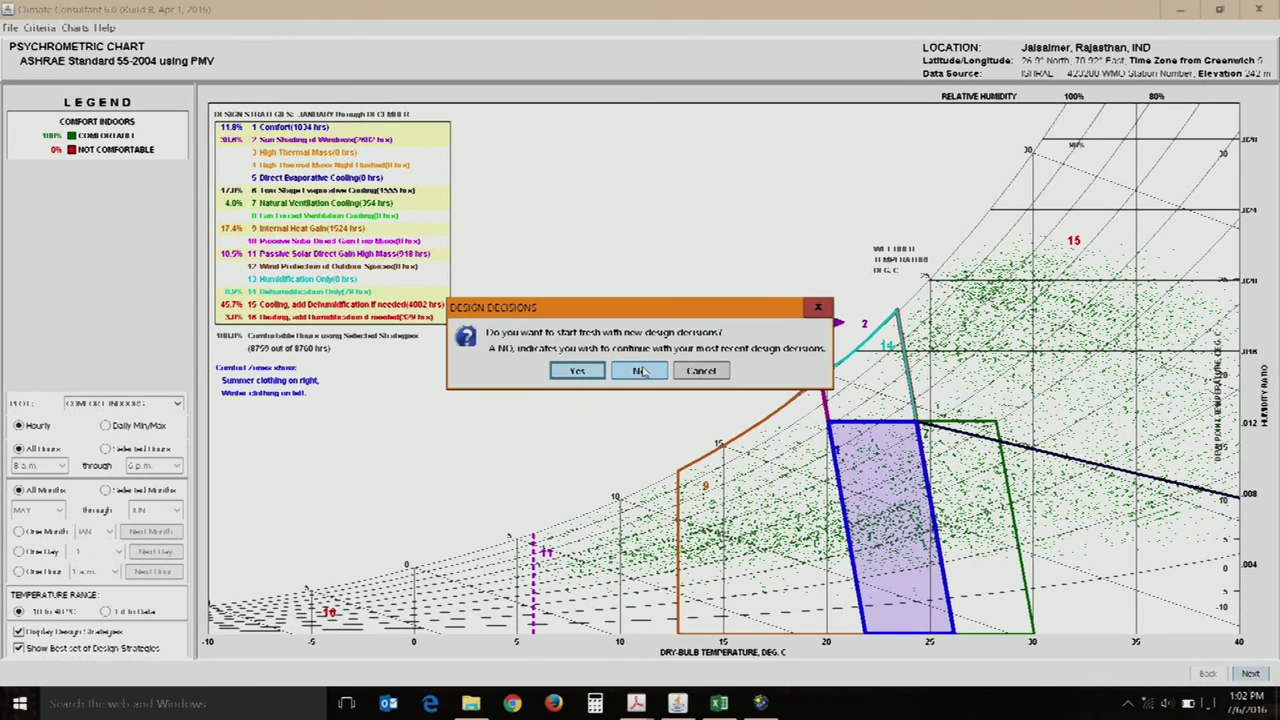
click(565, 372)
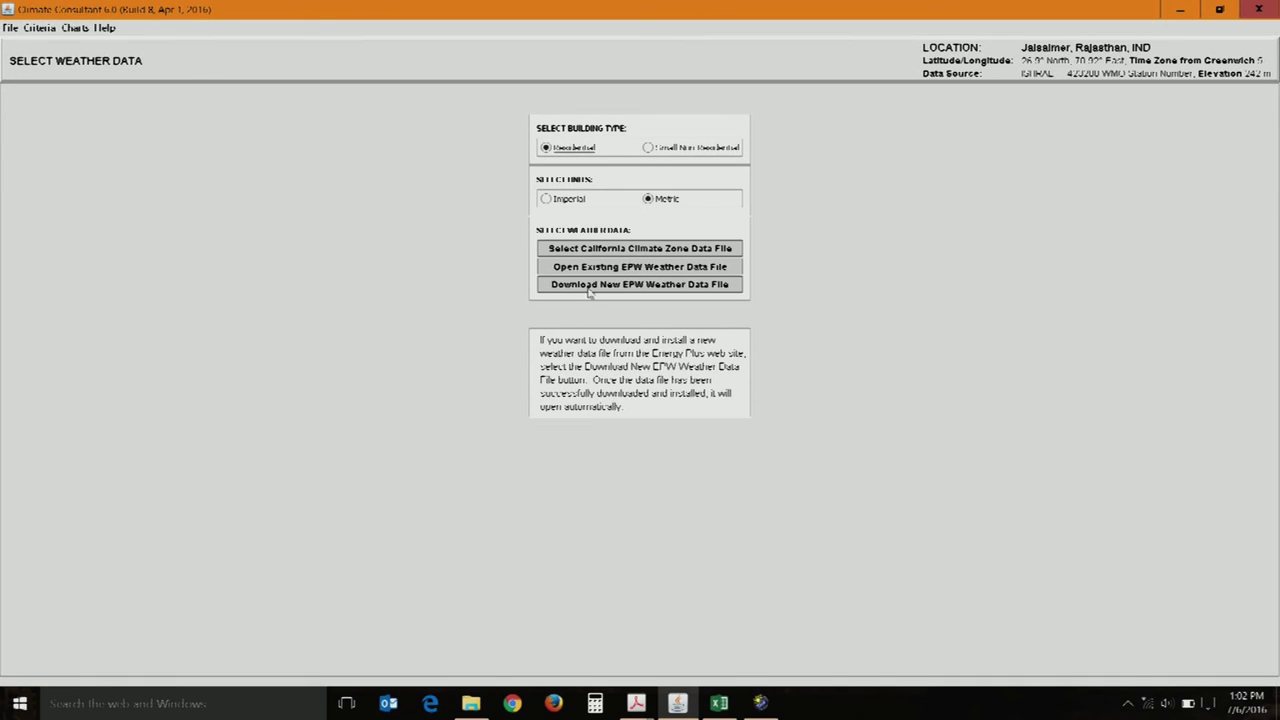
Open the existing Srinagar EPW weather file from the IND_SRINAGAR_420270_ISHRAE2 folder and show its weather data summary
click(605, 268)
double_click(458, 335)
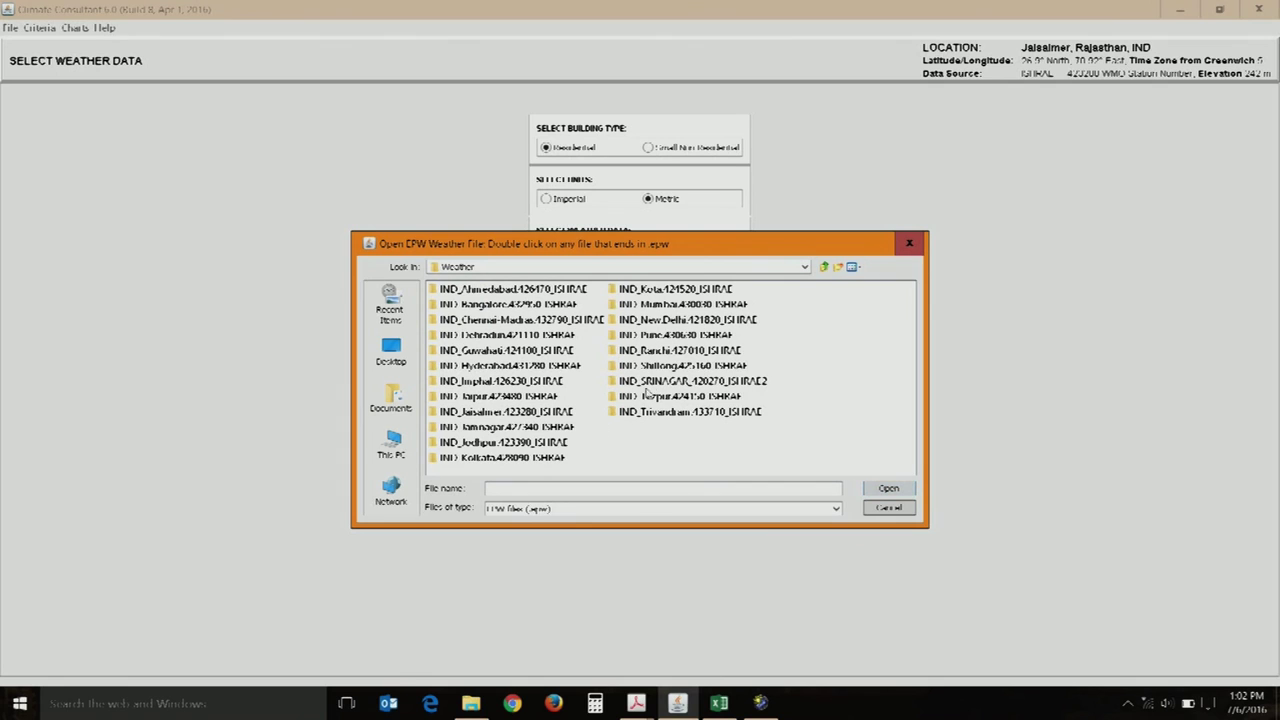
double_click(663, 380)
click(538, 292)
click(871, 492)
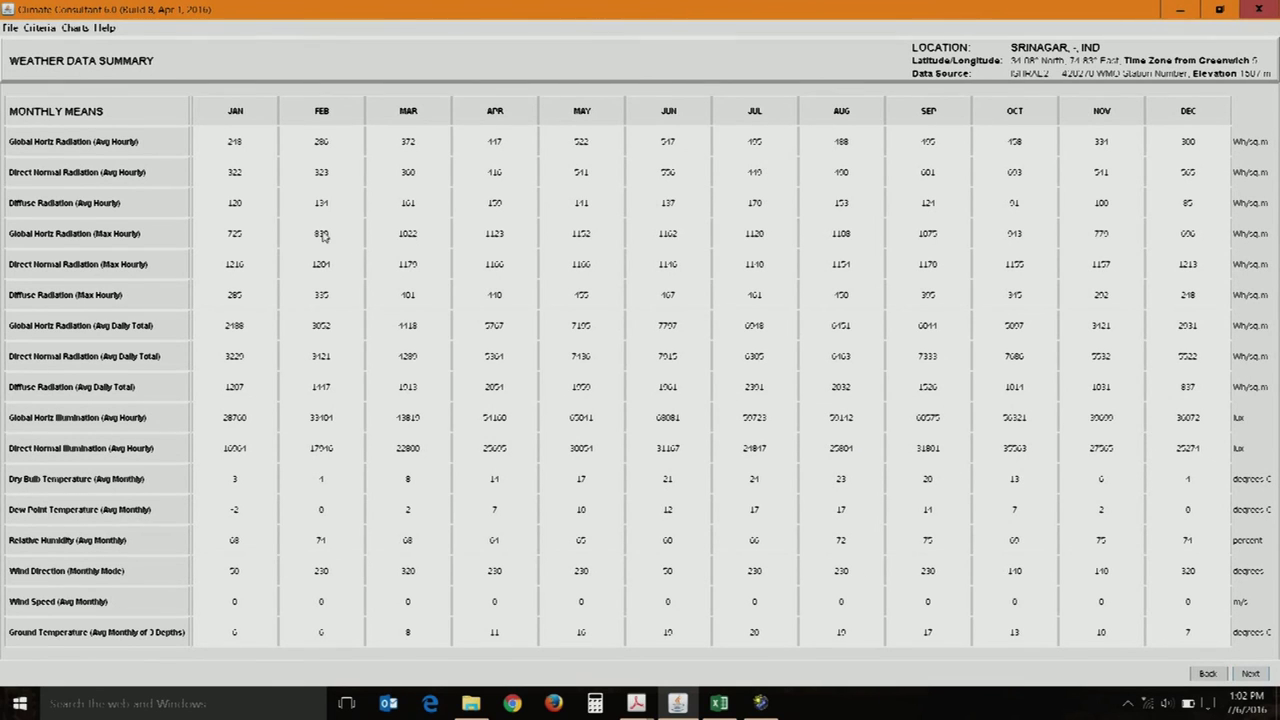
Choose the ASHRAE Standard 55 and Current Handbook of Fundamentals comfort model for Srinagar and proceed to its criteria
click(1253, 673)
click(298, 271)
click(1250, 673)
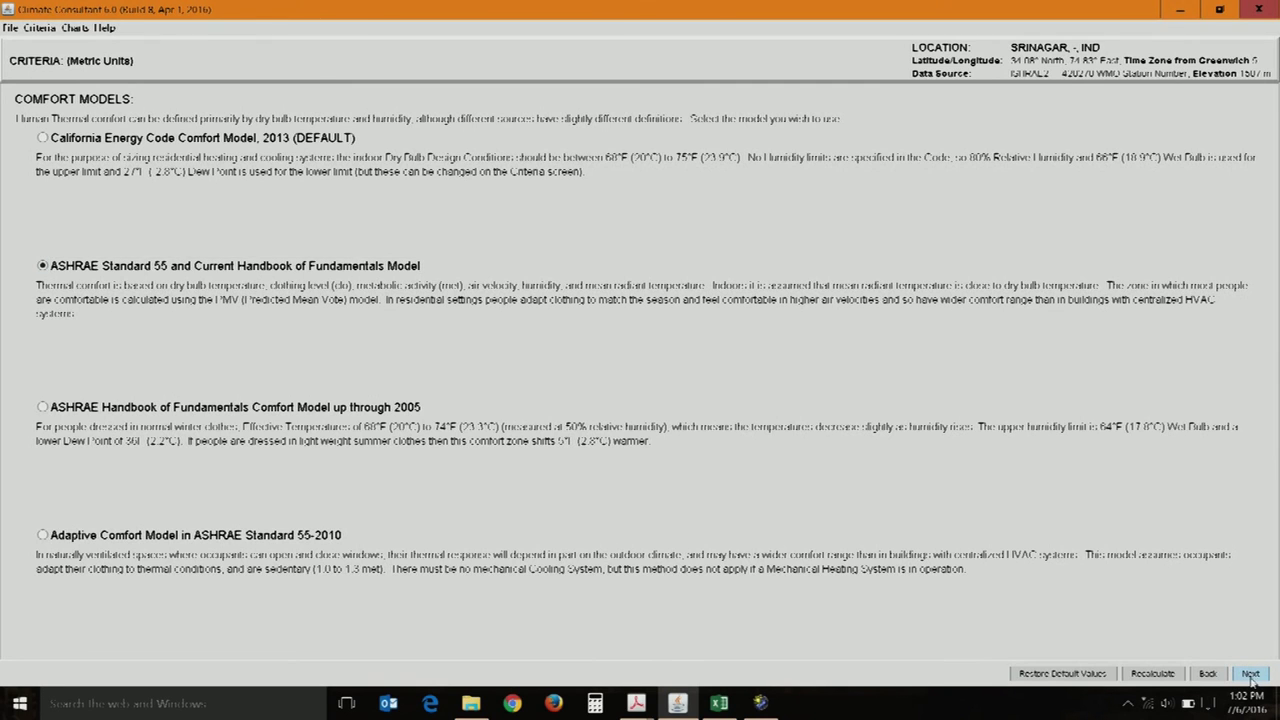
Set winter and summer indoor clothing to 0.8 Clo and daytime activity level to 1.2 Met, and recalculate the comfort criteria
double_click(350, 135)
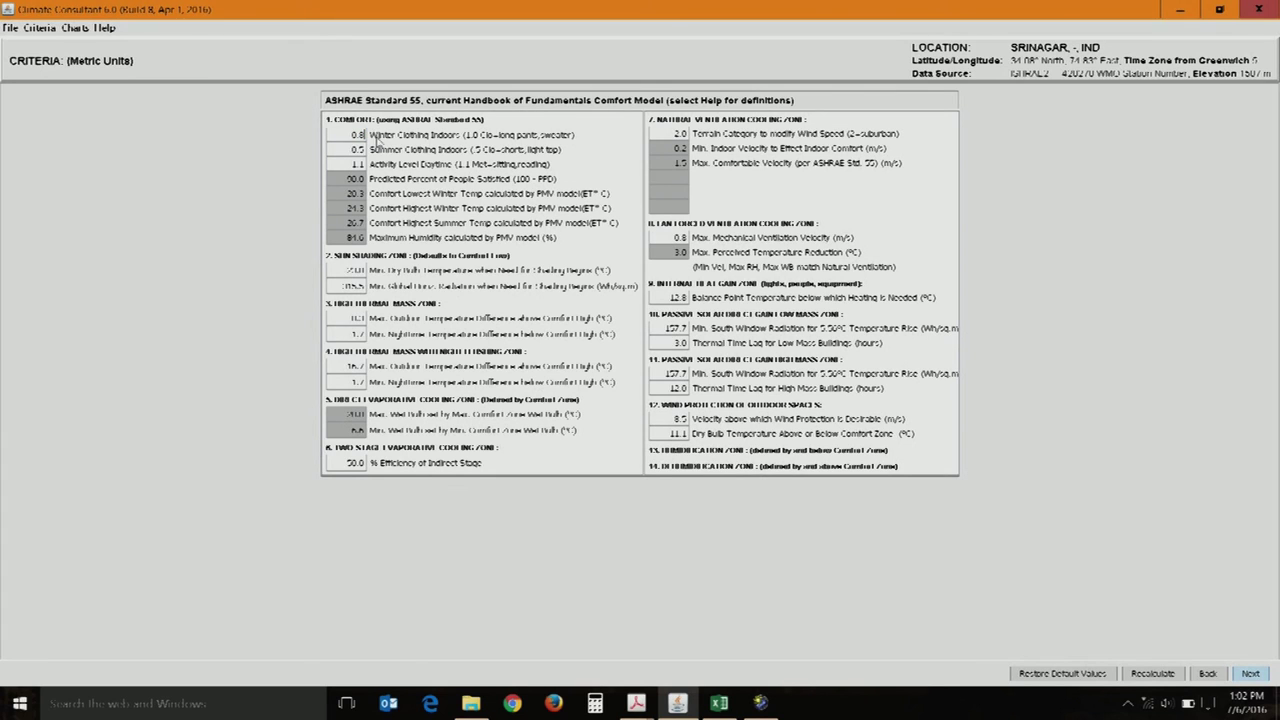
click(357, 149)
double_click(352, 149)
text(0.)
double_click(357, 163)
click(1152, 673)
Show the psychrometric chart for Srinagar and exclude High Thermal Mass Night Flushed from the design strategies
click(75, 27)
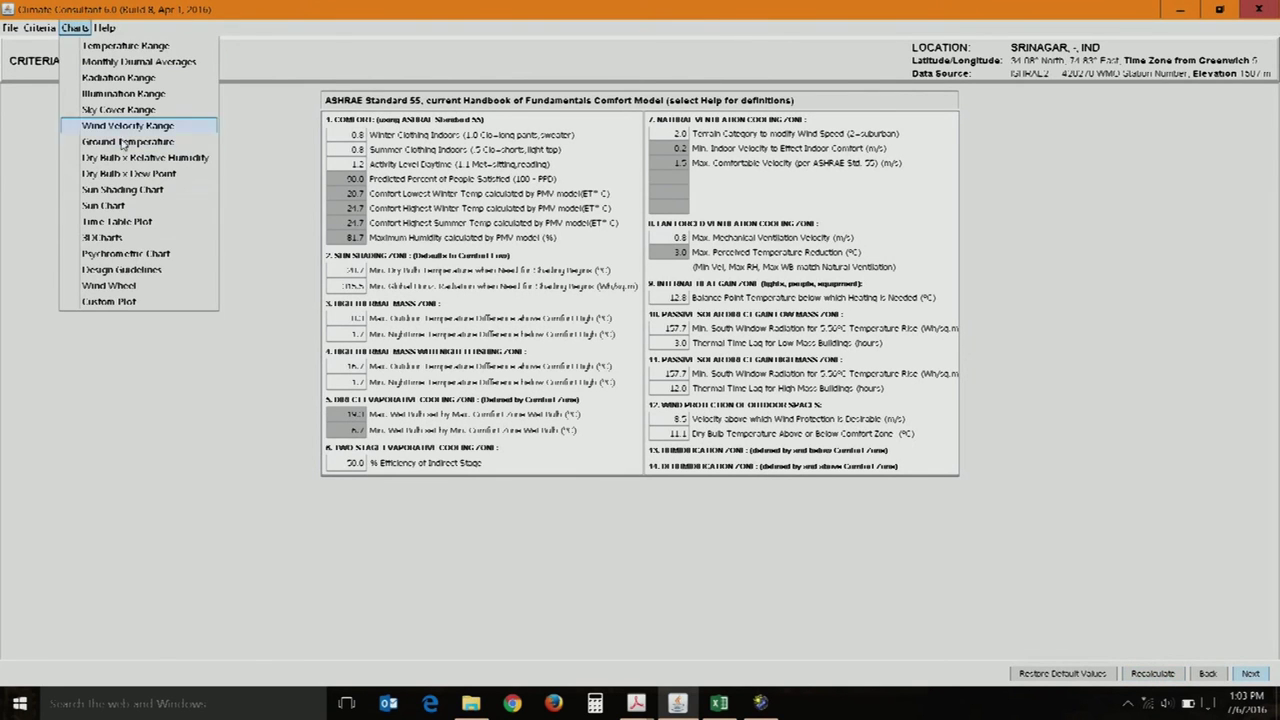
click(126, 254)
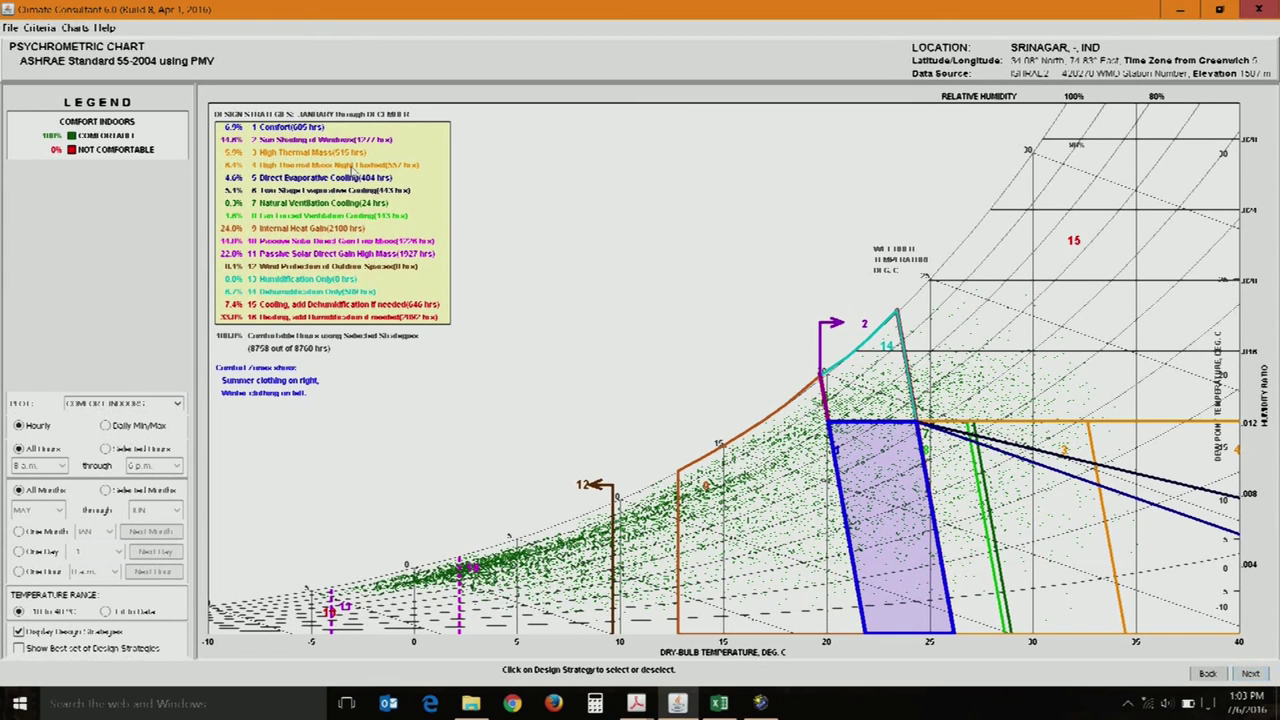
click(351, 166)
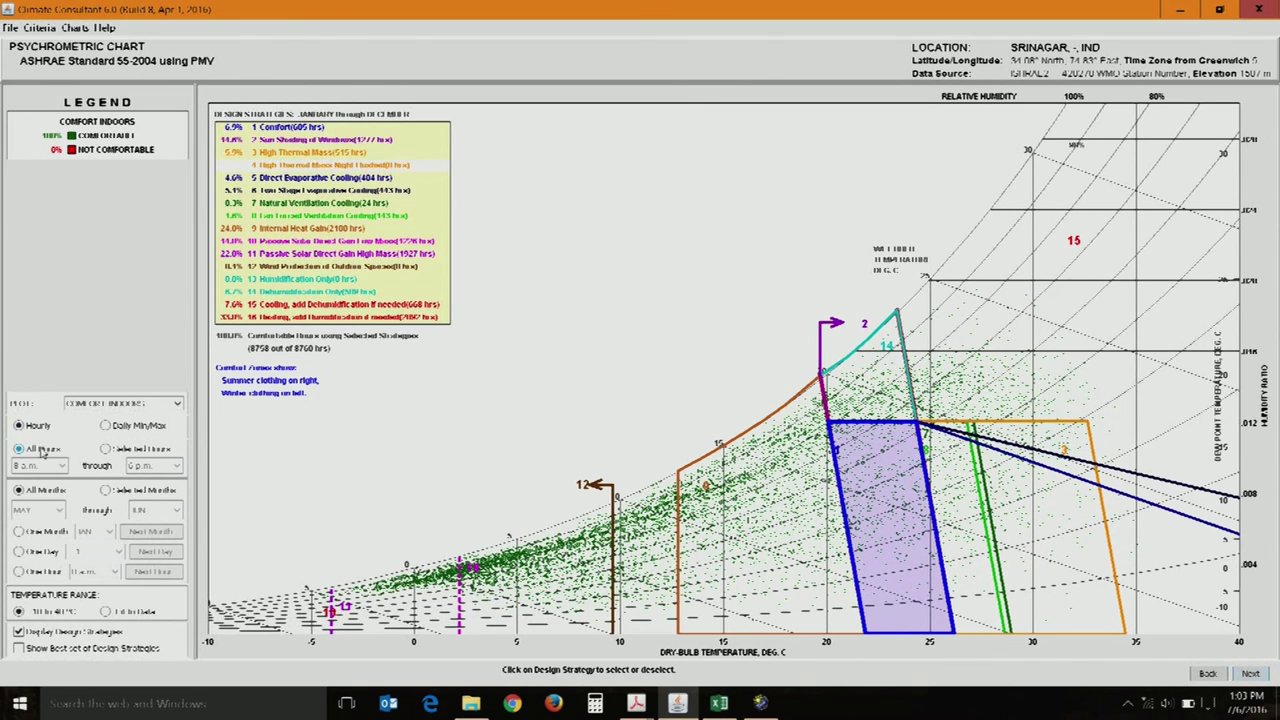
Limit the psychrometric plot to selected hours from 8 p.m. through 6 a.m
click(110, 448)
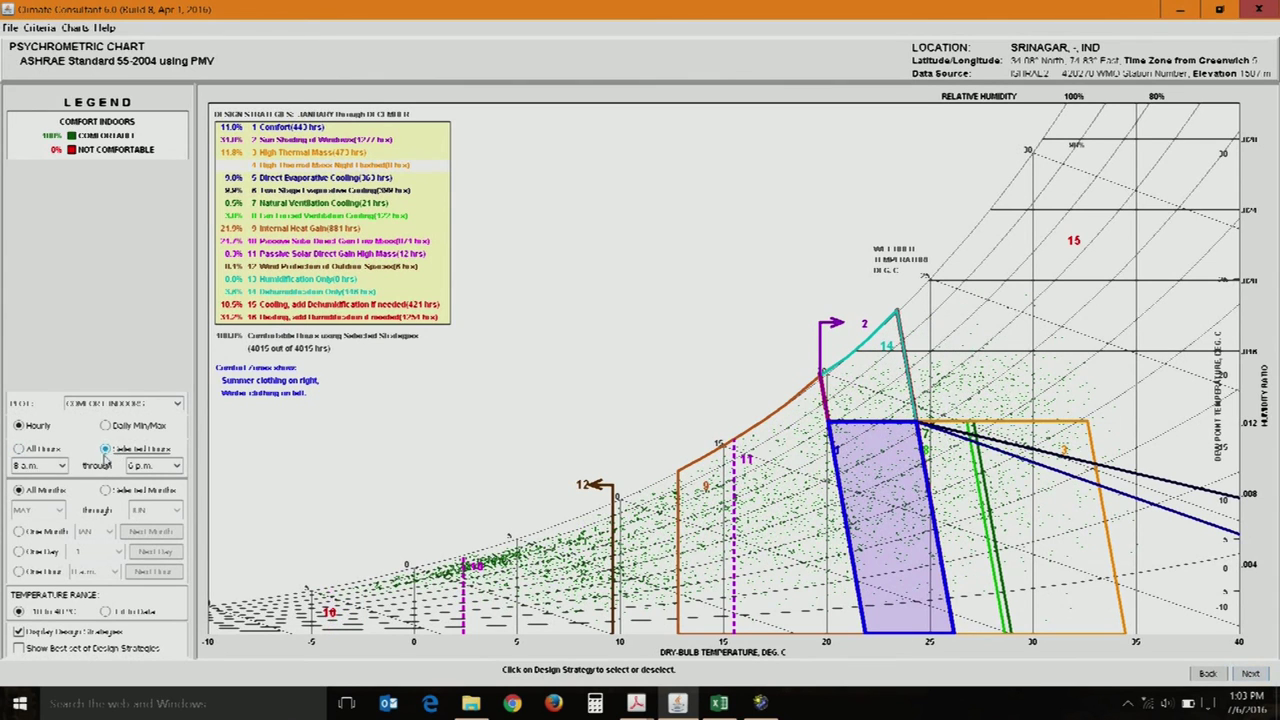
click(63, 466)
scroll(35, 530, down, 2)
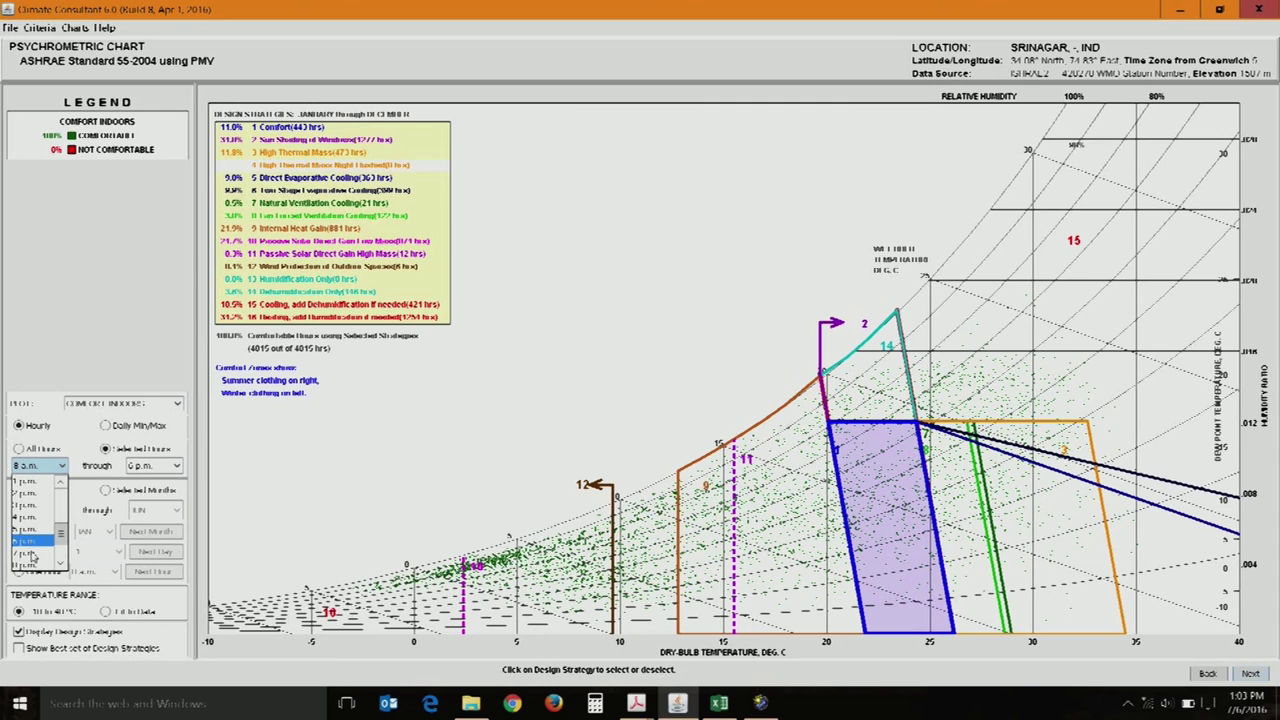
click(30, 565)
click(150, 470)
click(158, 470)
click(172, 466)
scroll(148, 494, up, 4)
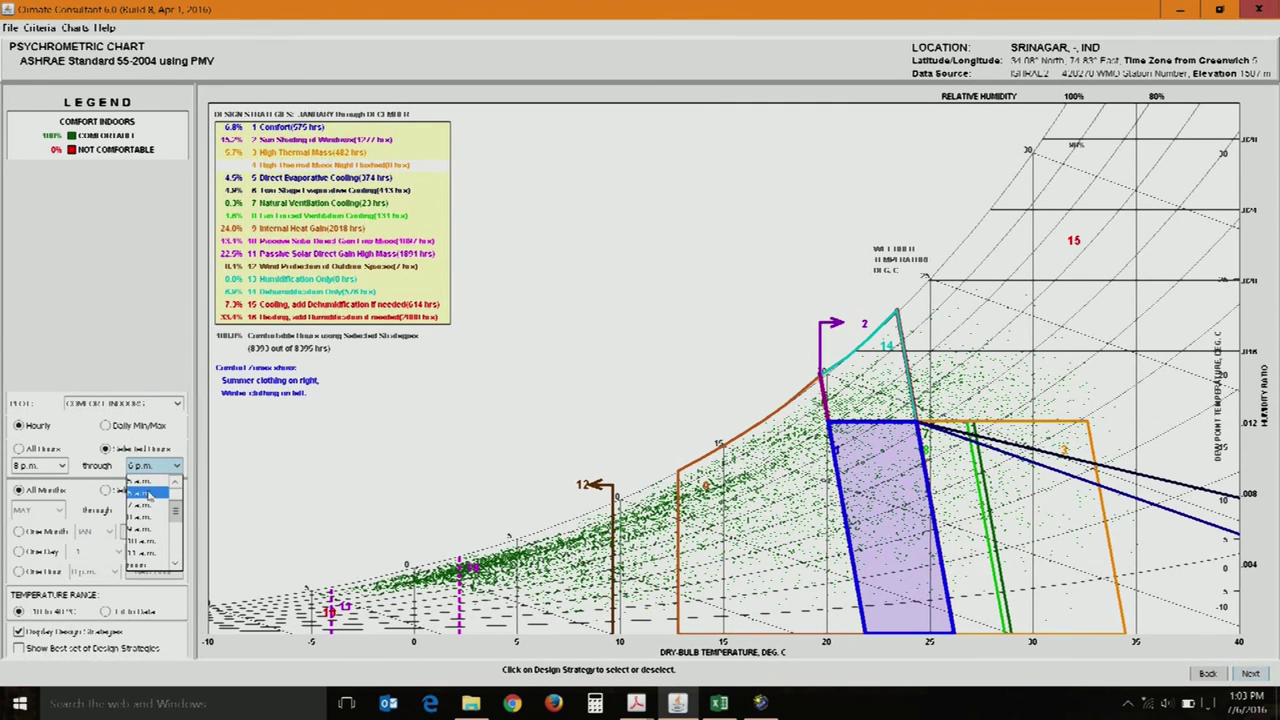
click(147, 494)
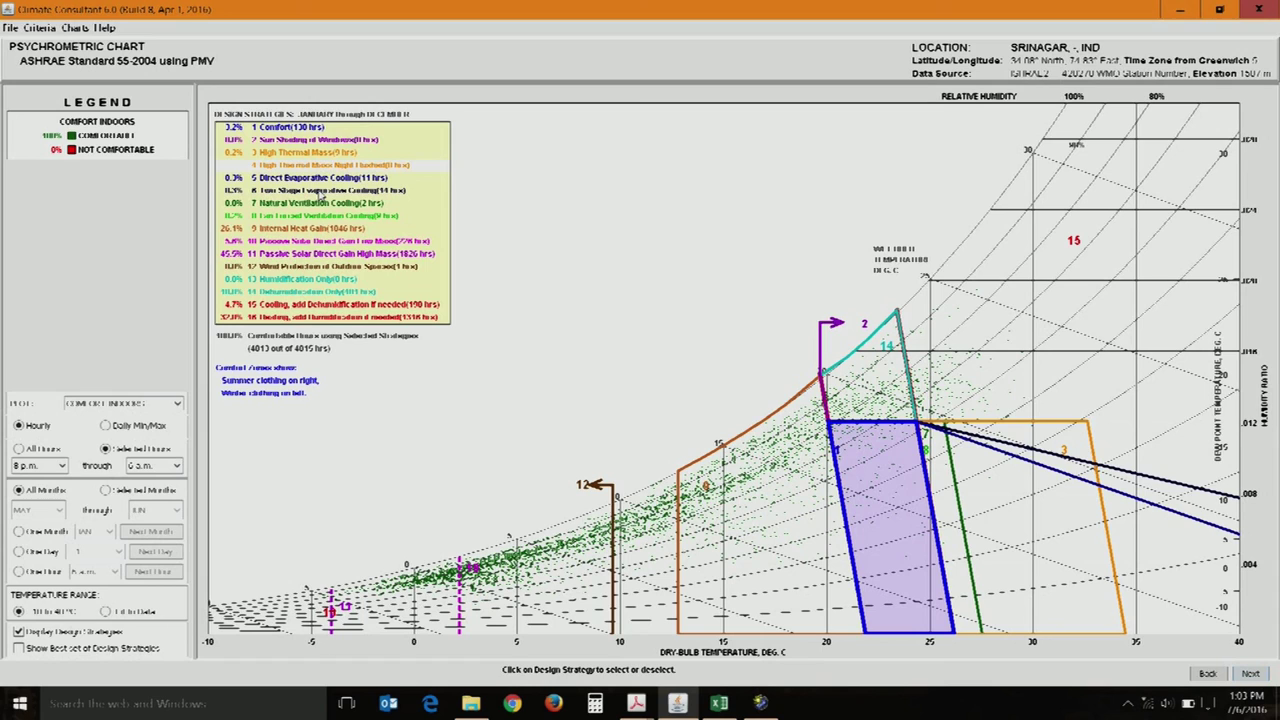
Exclude Direct Evaporative, Two-Stage Evaporative, Natural Ventilation and Fan-Forced Ventilation Cooling, plus High Thermal Mass, from the design strategies
click(320, 201)
click(336, 182)
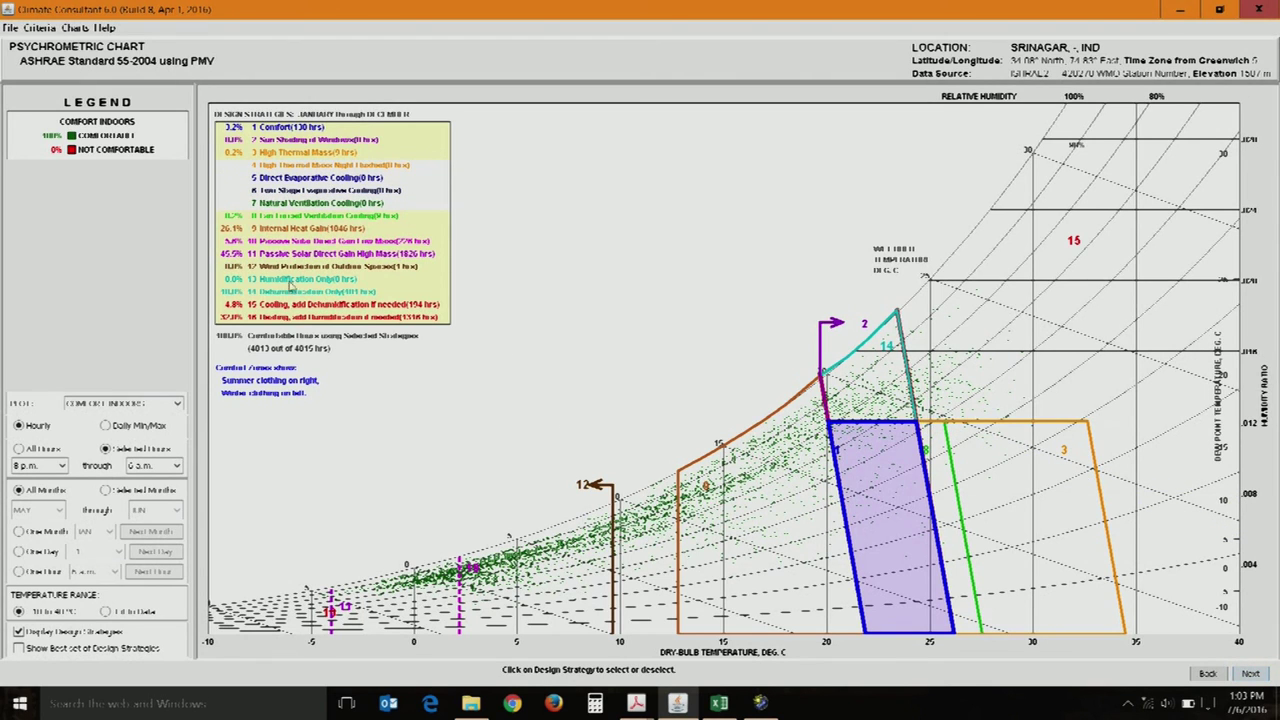
click(296, 152)
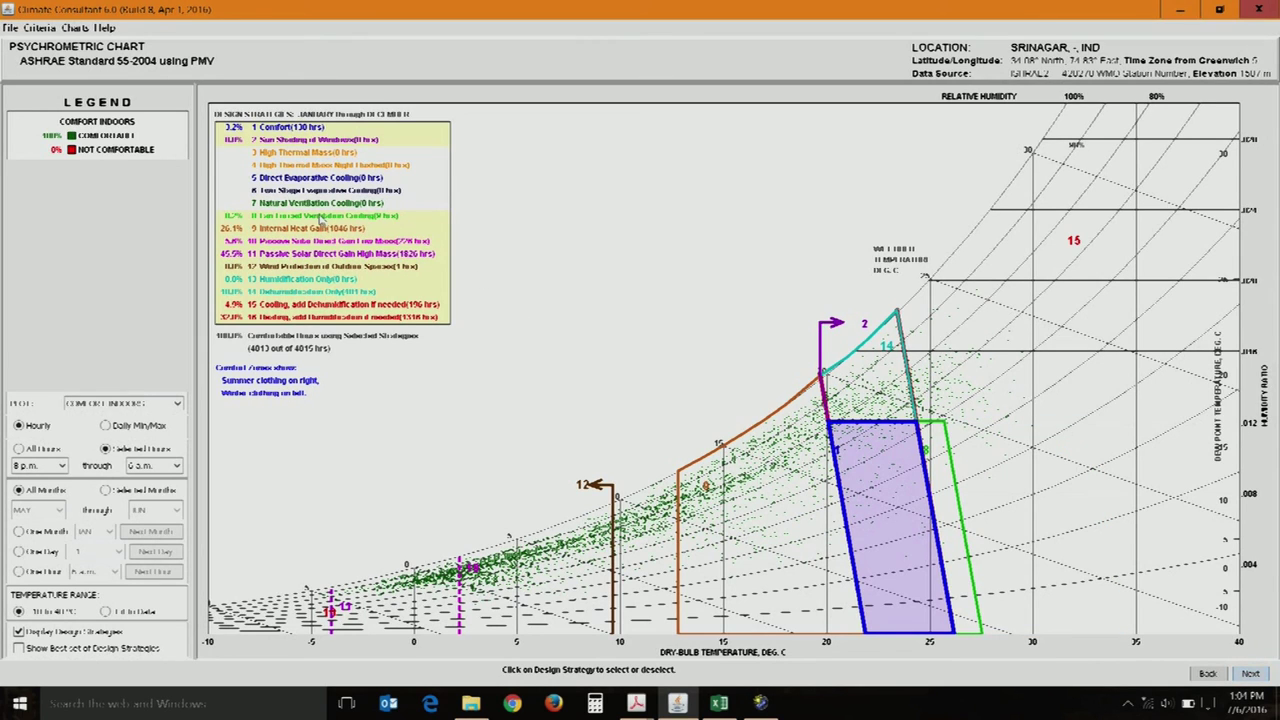
click(321, 218)
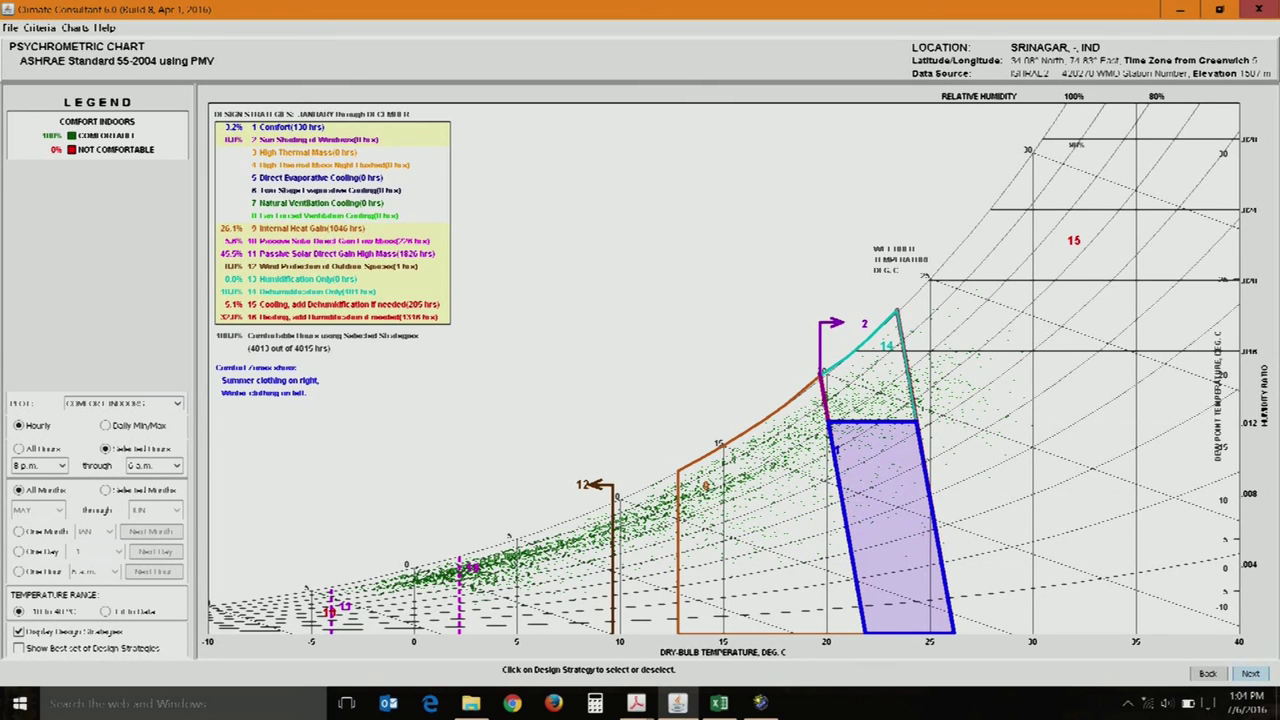
Show the best set of design strategies, then exclude High Thermal Mass Night Flushed and Internal Heat Gain from it
click(70, 649)
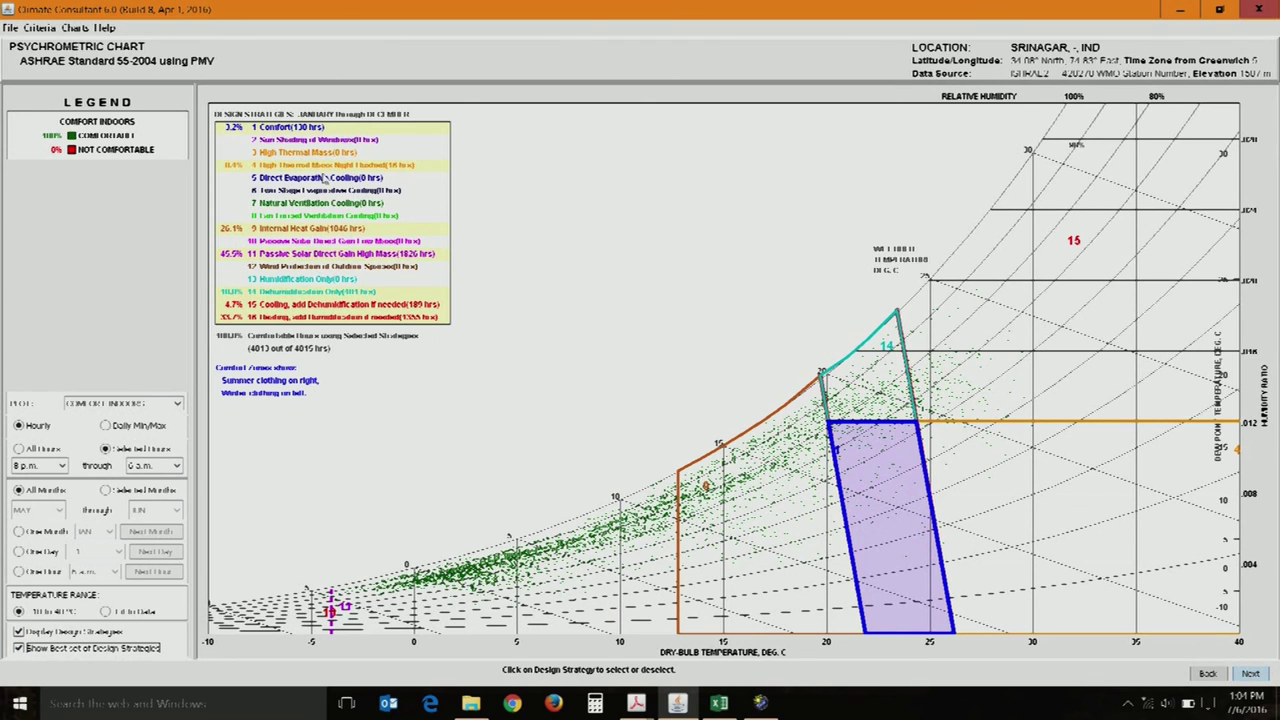
click(295, 166)
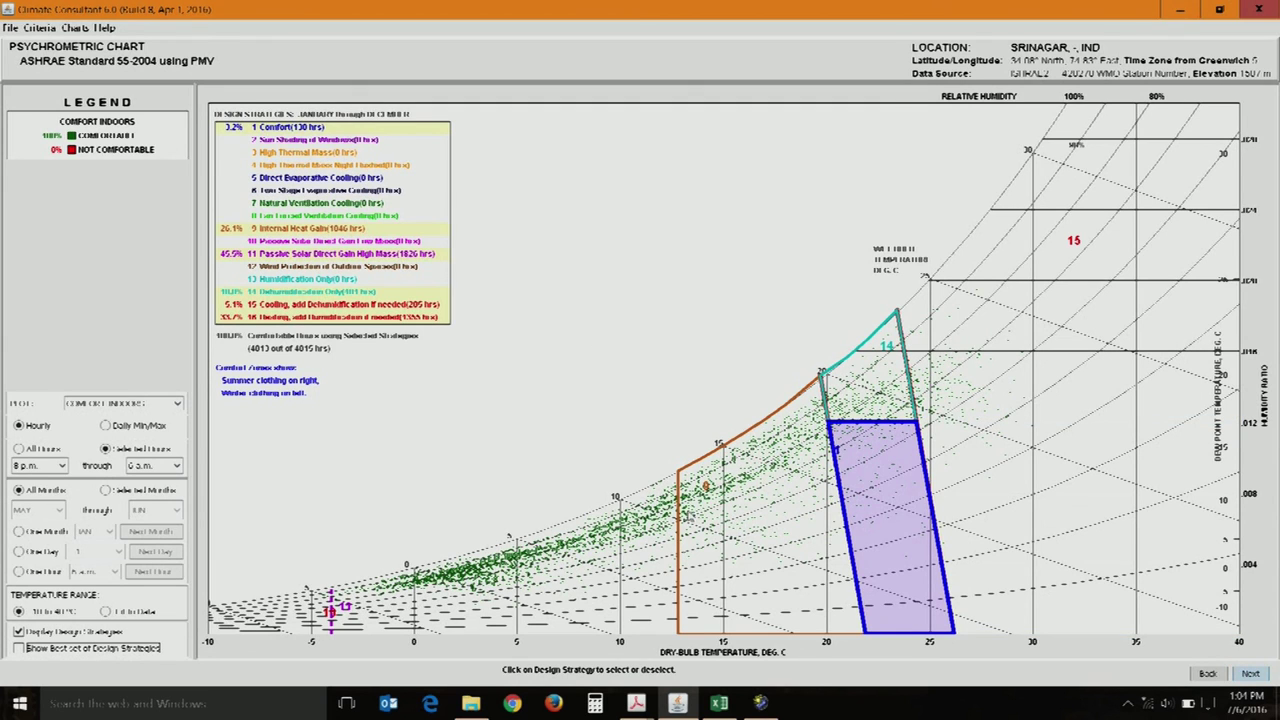
click(308, 231)
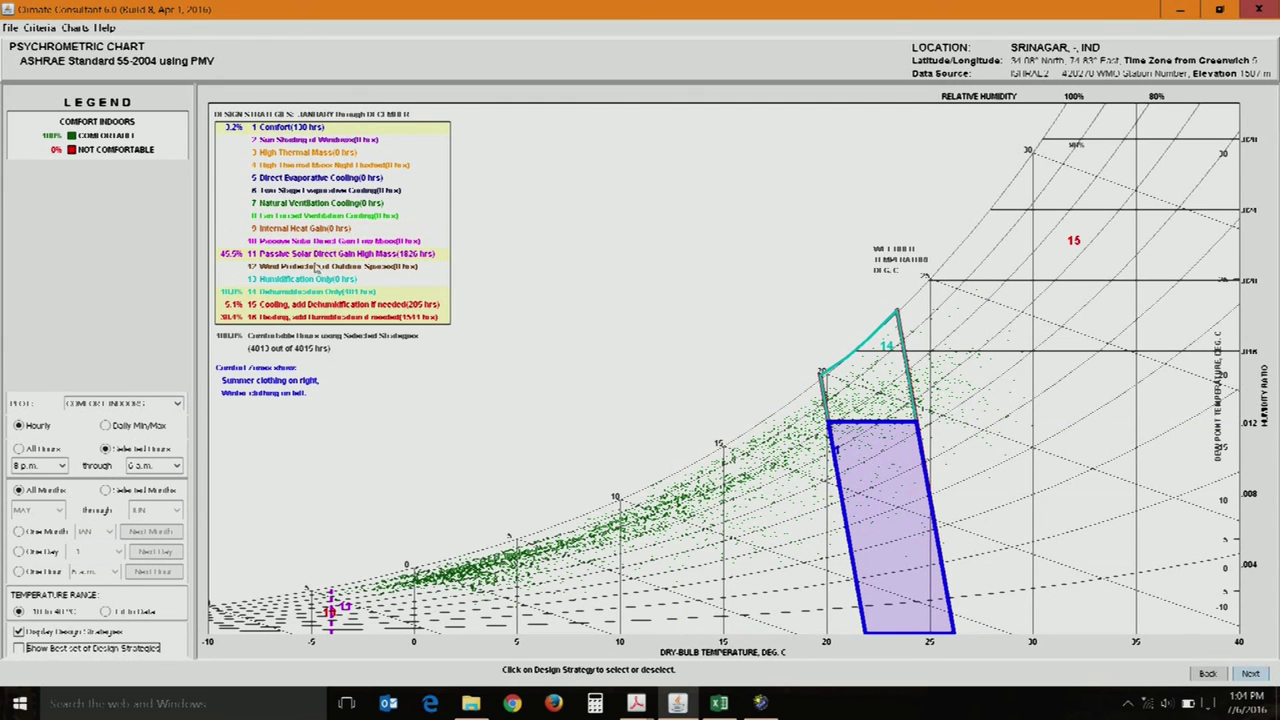